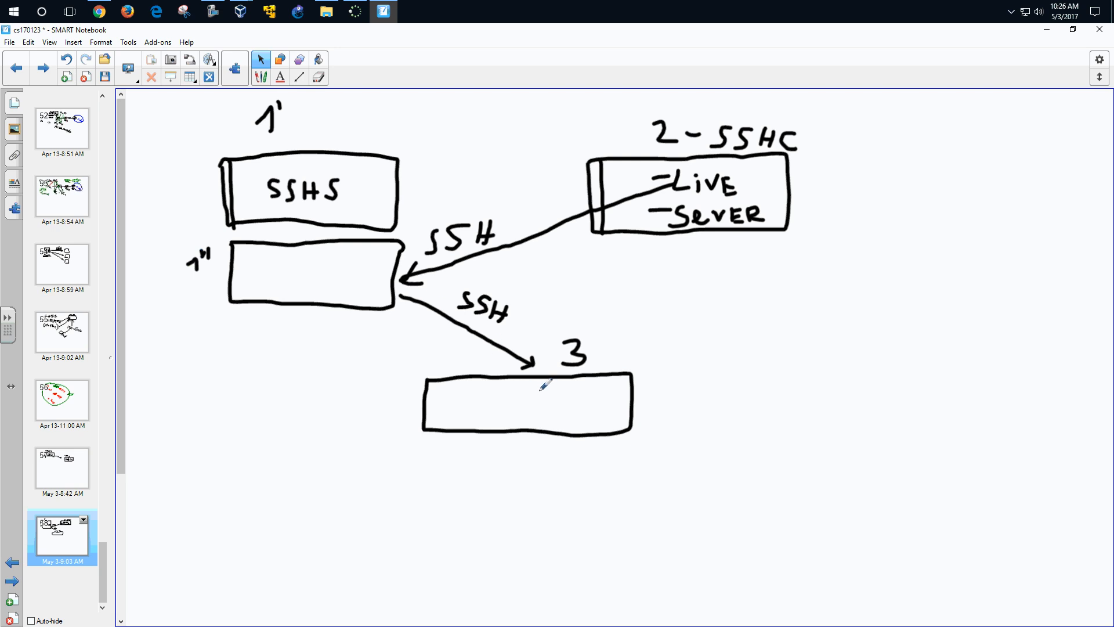
# - Minimize SMART Notebook to reveal the Windows 8.1 clone and Clonezilla VM windows
pyautogui.click(1047, 32)
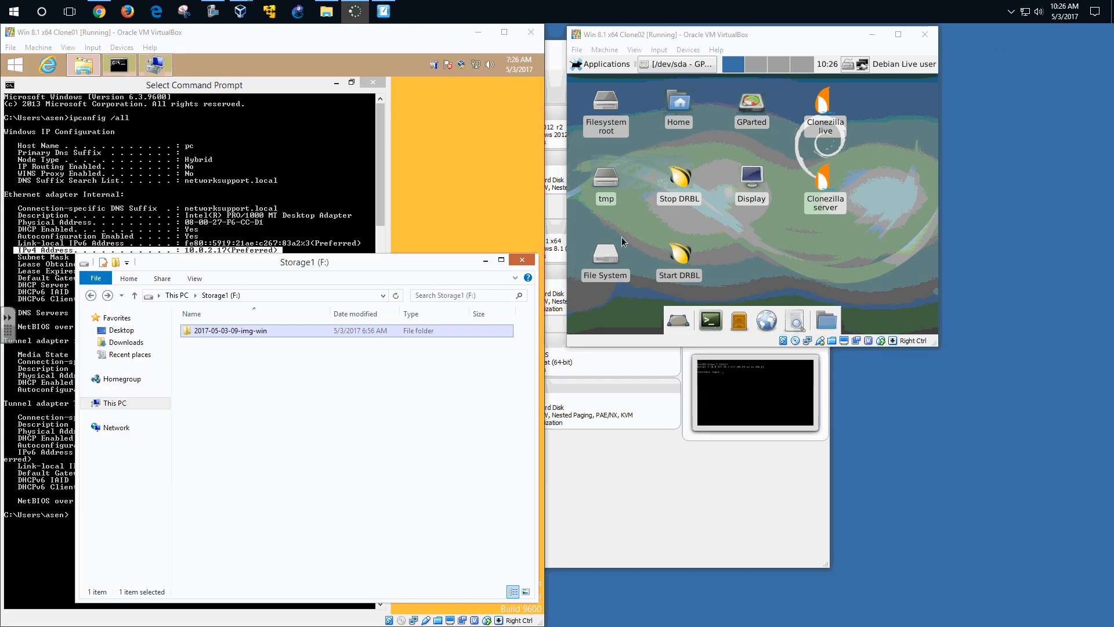
# - Focus the Clone02 window, then restore the SMART Notebook SSH diagram in front
pyautogui.click(770, 51)
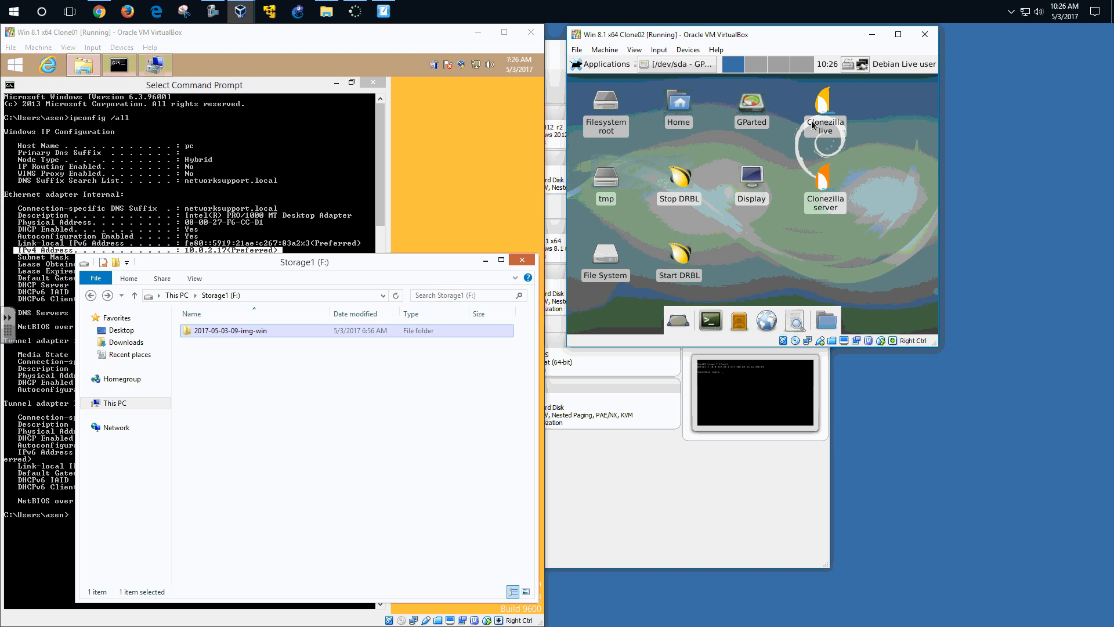
pyautogui.click(383, 11)
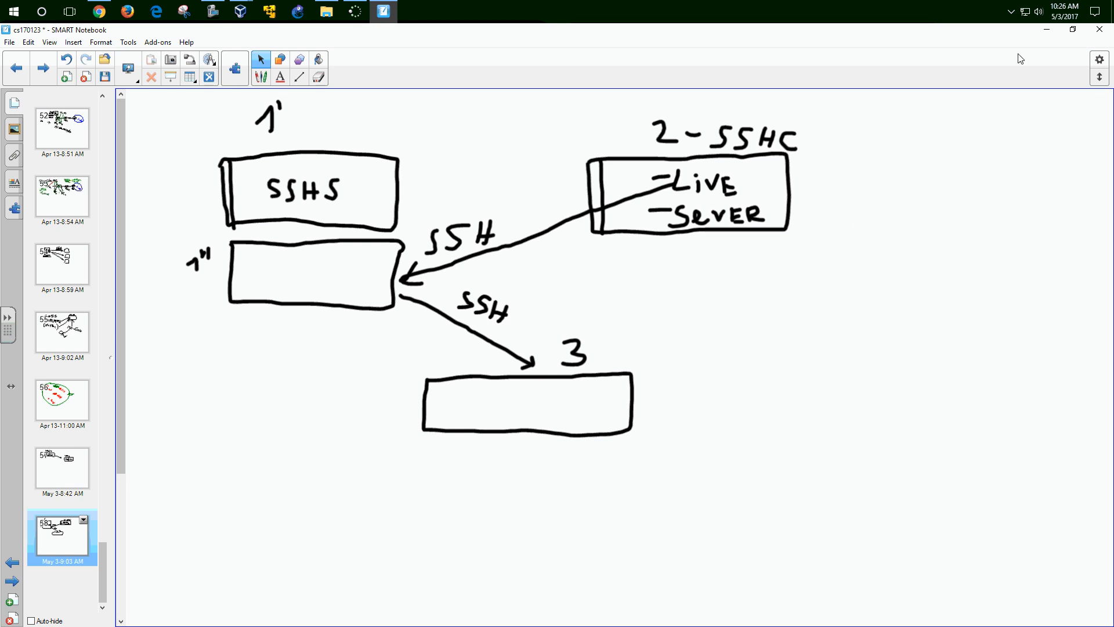
# - Minimize SMART Notebook so Clone01 and Clone02 windows are visible
pyautogui.click(1044, 30)
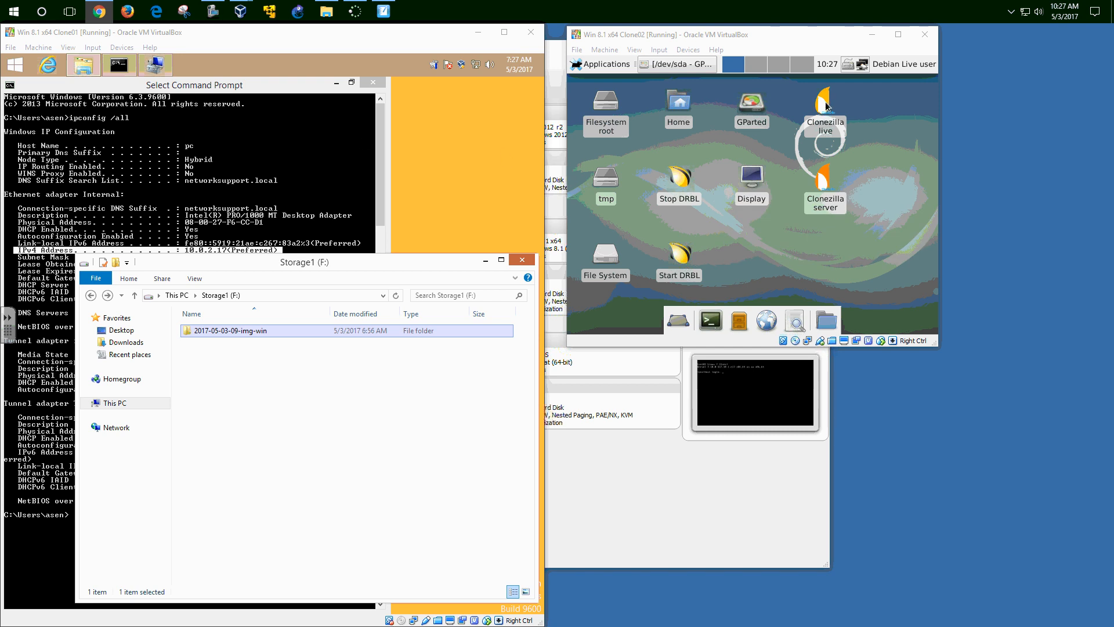
# - Launch Clonezilla server in Clone02 and answer y to lease addresses from the existing DHCP server
pyautogui.click(826, 190)
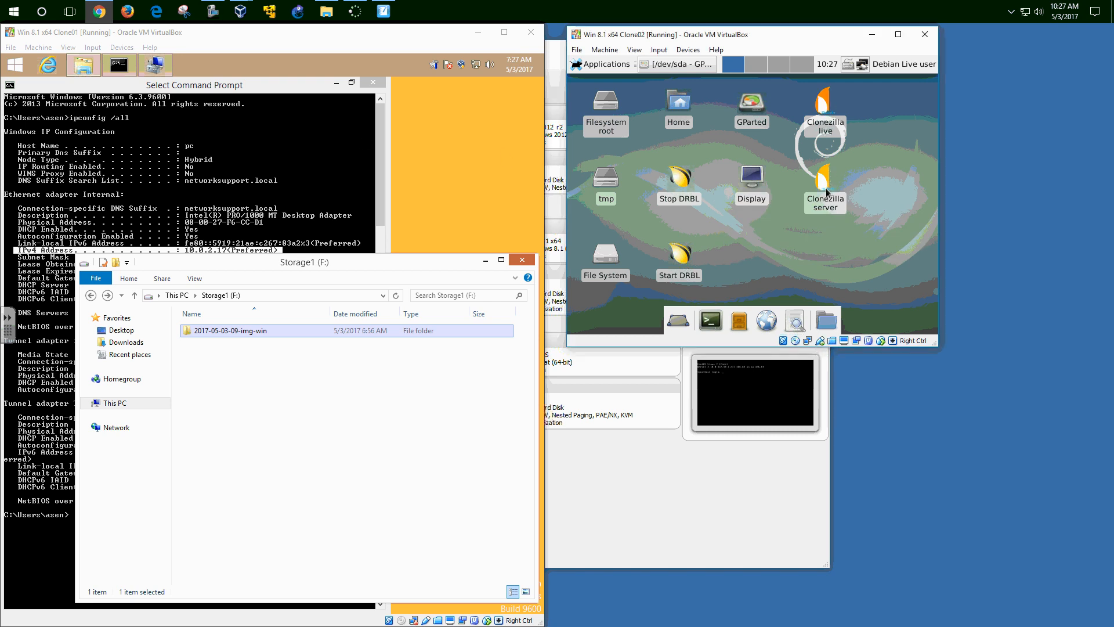
pyautogui.doubleClick(826, 188)
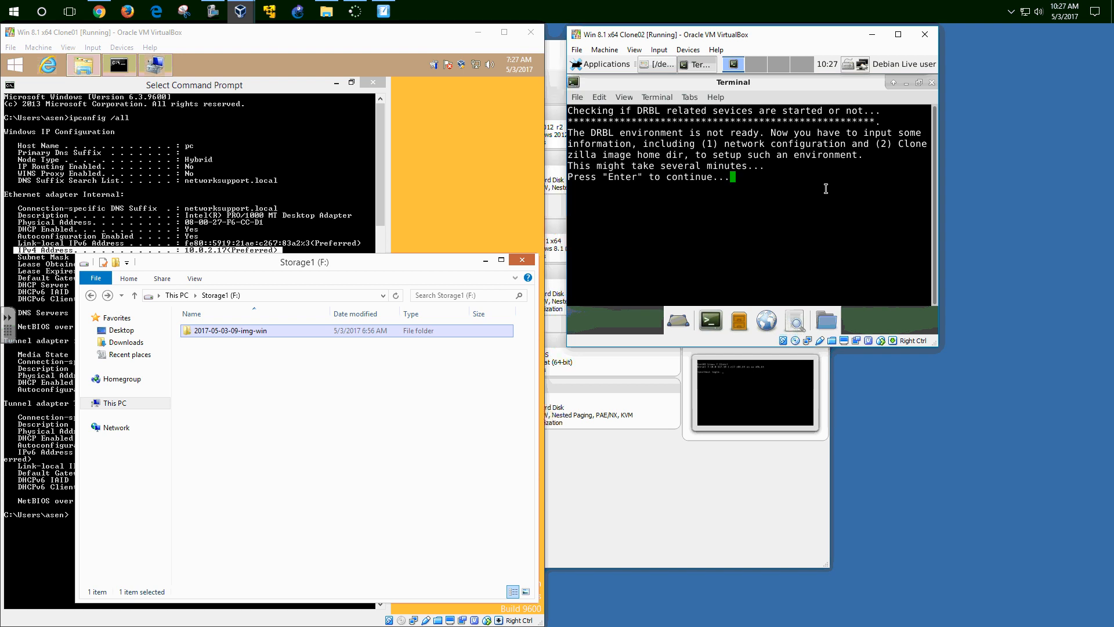
pyautogui.press('Return')
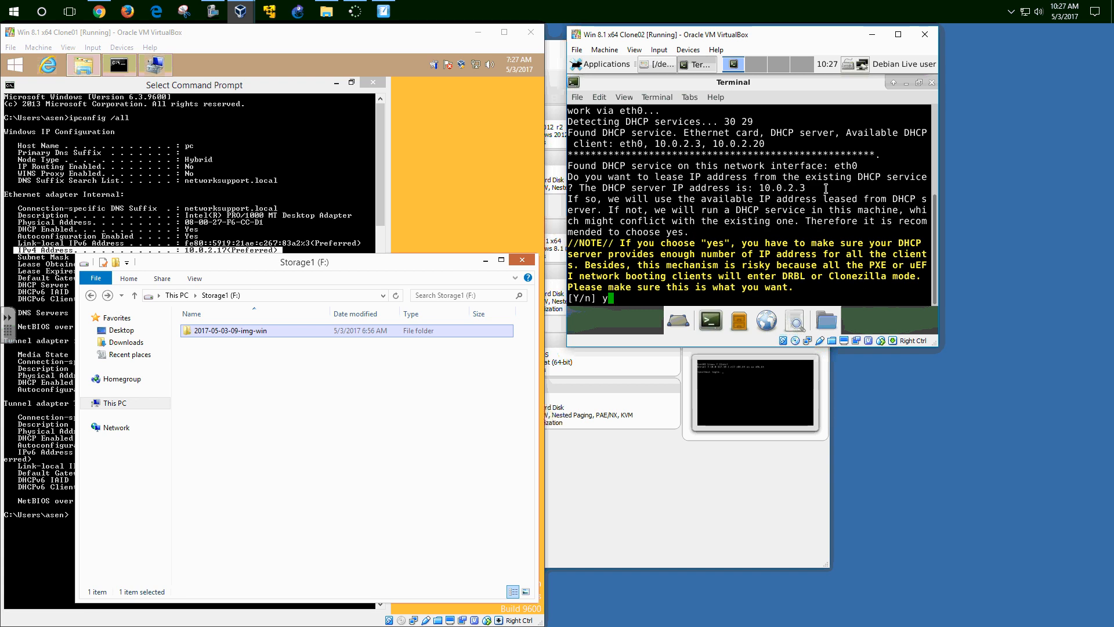
pyautogui.write('y')
pyautogui.press('Return')
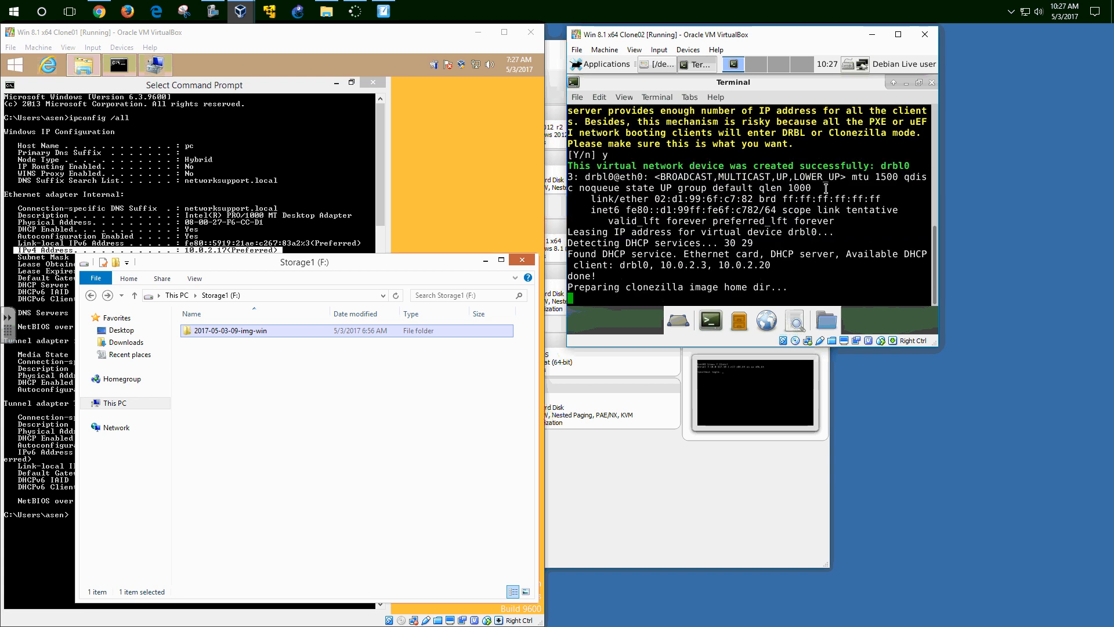
# - Choose ssh_server storage at 10.0.2.17 on port 22
pyautogui.press('Down')
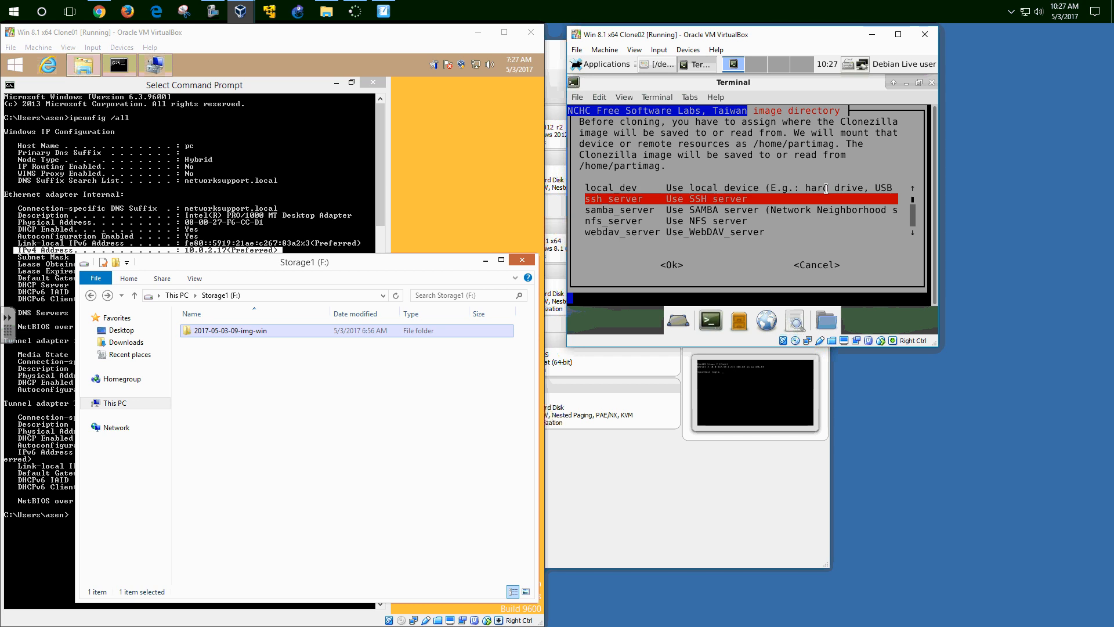
pyautogui.press('Return')
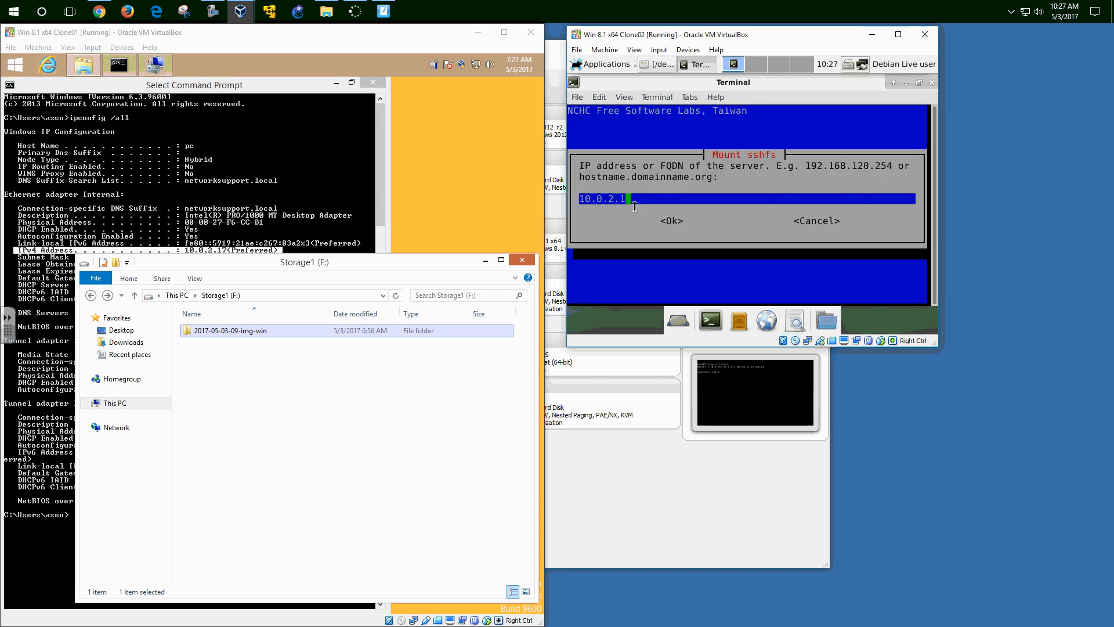
pyautogui.write('7')
pyautogui.press('Tab')
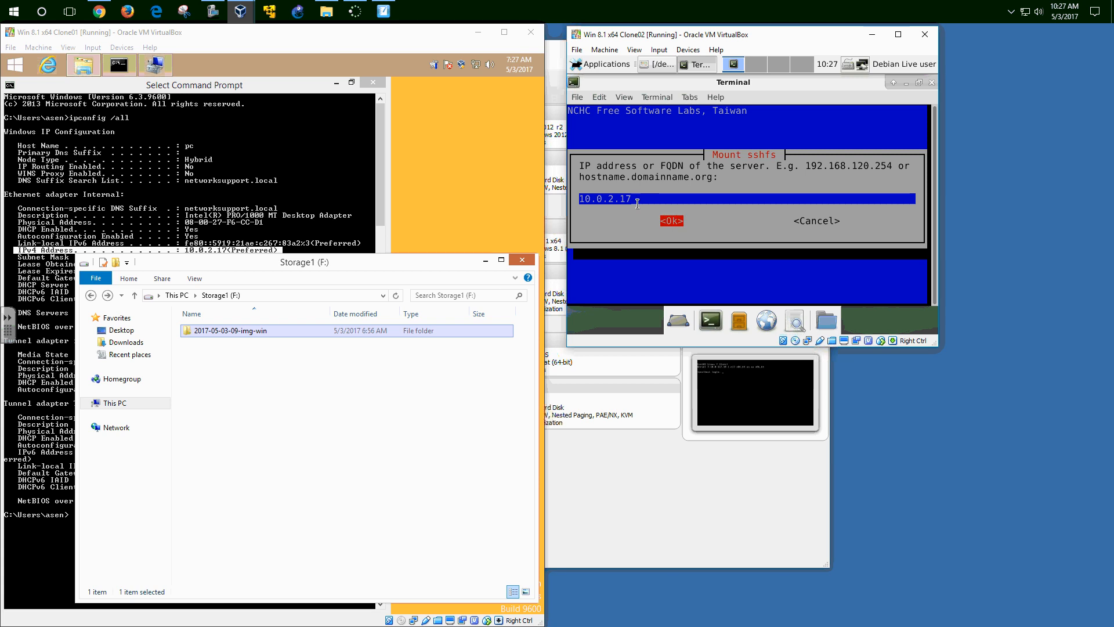
pyautogui.press('Return')
pyautogui.press('Tab')
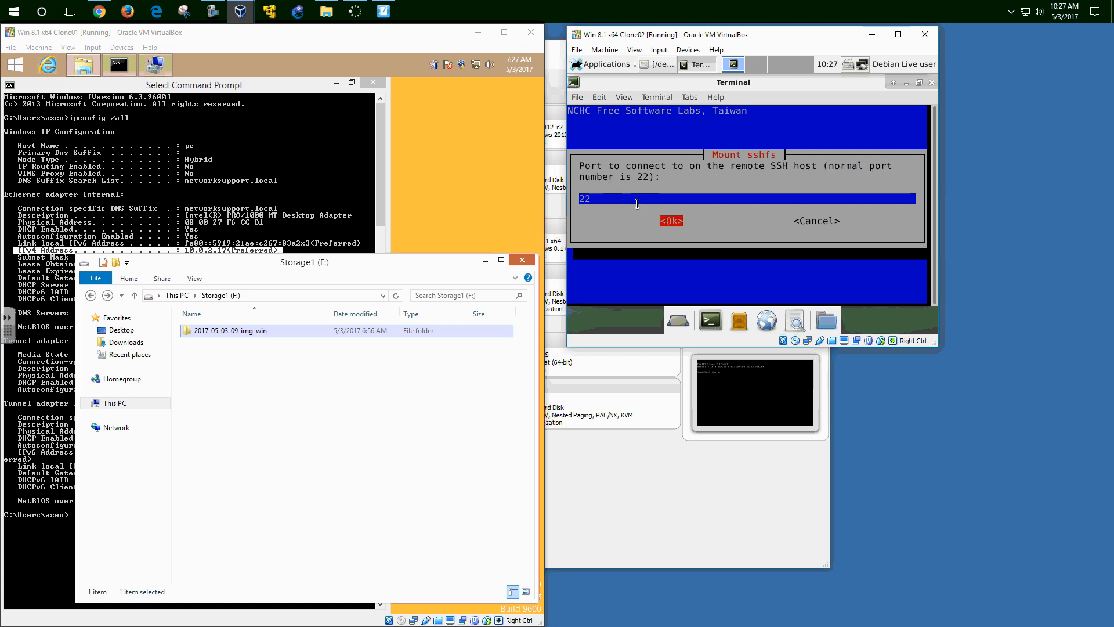
pyautogui.press('Return')
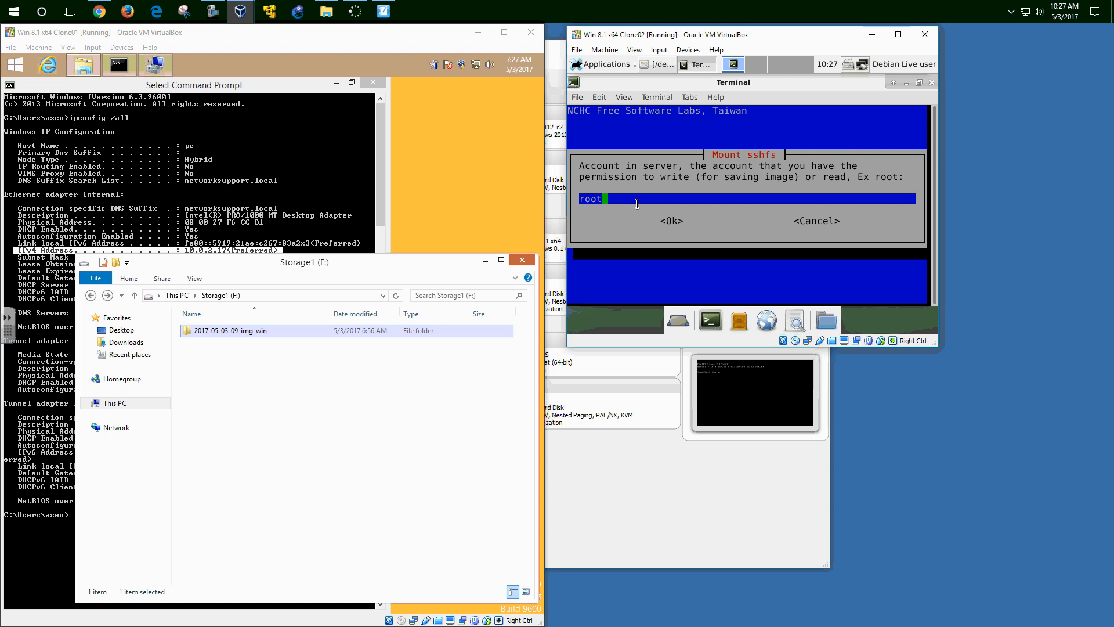
# - Enter the SSH account name and set the image directory to /f
pyautogui.press('BackSpace')
pyautogui.press('BackSpace')
pyautogui.press('BackSpace')
pyautogui.press('BackSpace')
pyautogui.write('asen')
pyautogui.press('Tab')
pyautogui.press('Return')
pyautogui.press('BackSpace')
pyautogui.press('BackSpace')
pyautogui.press('BackSpace')
pyautogui.press('BackSpace')
pyautogui.press('BackSpace')
pyautogui.press('BackSpace')
pyautogui.press('BackSpace')
pyautogui.press('BackSpace')
pyautogui.press('BackSpace')
pyautogui.press('BackSpace')
pyautogui.press('BackSpace')
pyautogui.press('BackSpace')
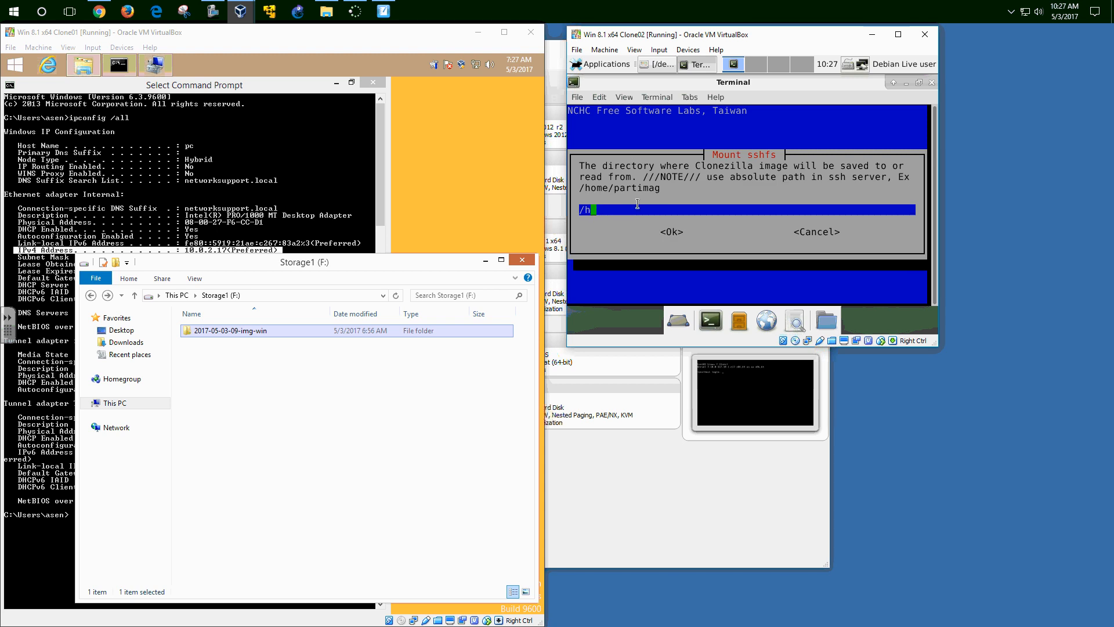
pyautogui.press('BackSpace')
pyautogui.write('f')
pyautogui.press('Tab')
pyautogui.press('Return')
pyautogui.press('Return')
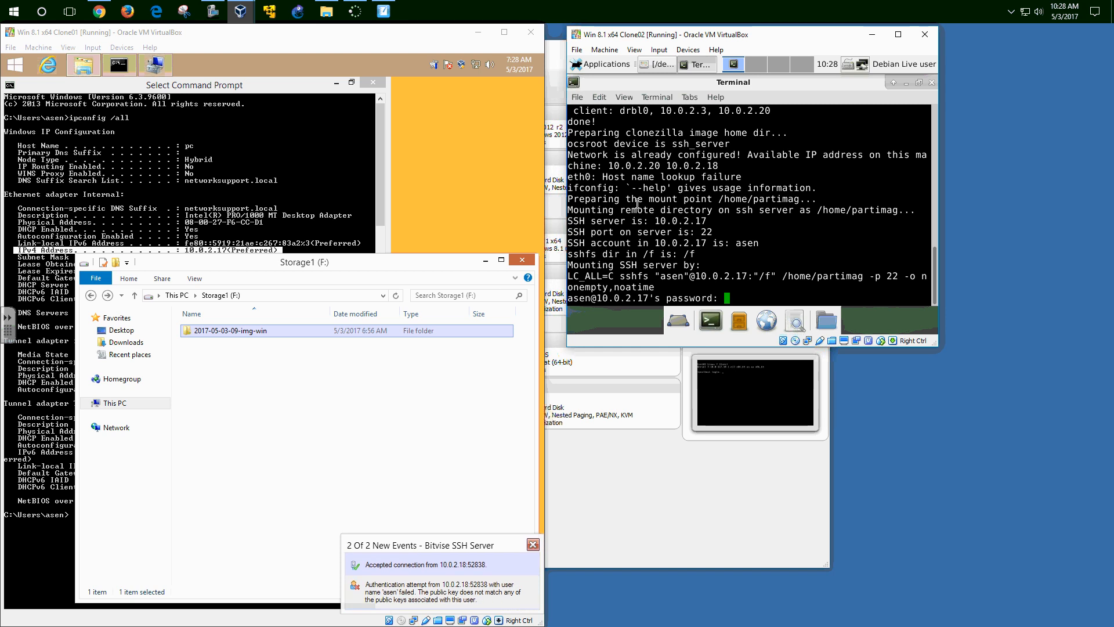
# - Submit the SSH password and continue past the disk usage summary
pyautogui.press('Return')
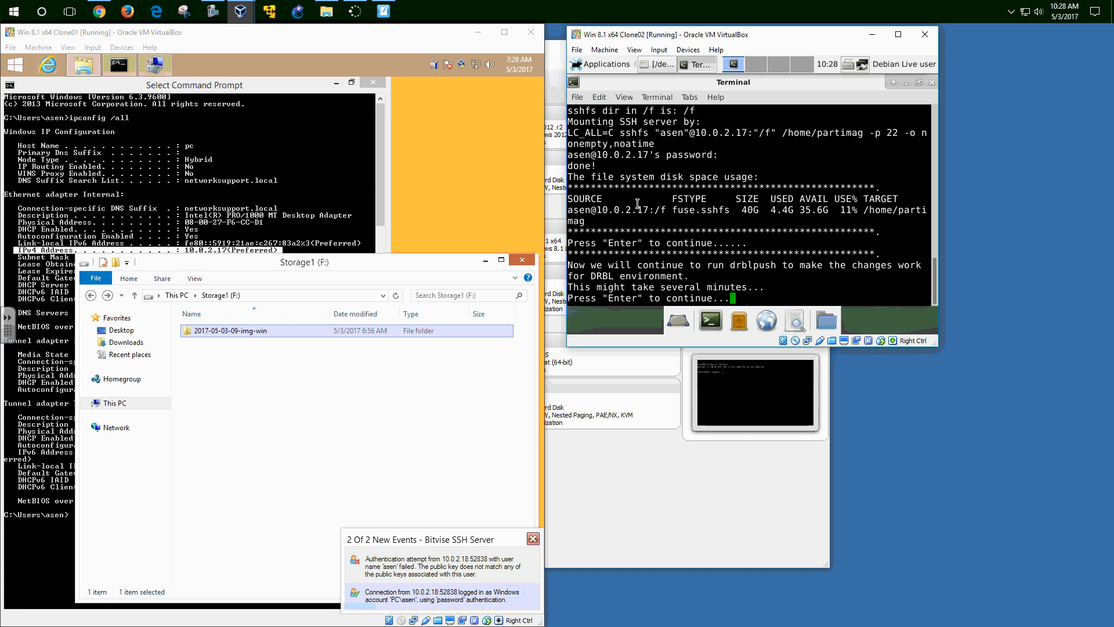
pyautogui.press('Return')
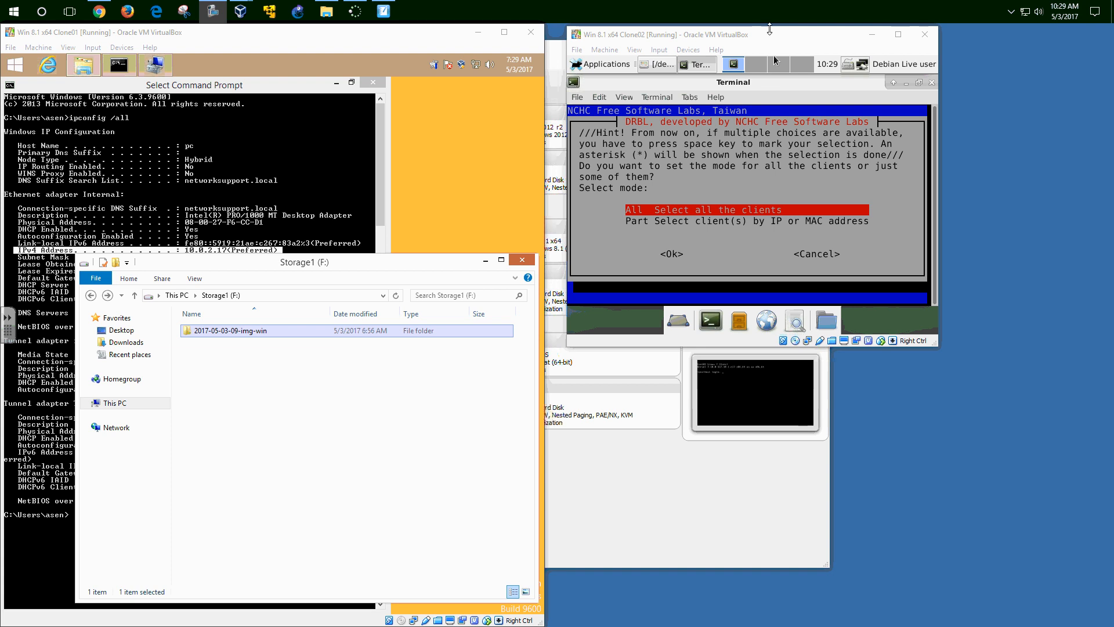
# - In Clone02, apply the setup to all clients using Expert mode
pyautogui.click(770, 38)
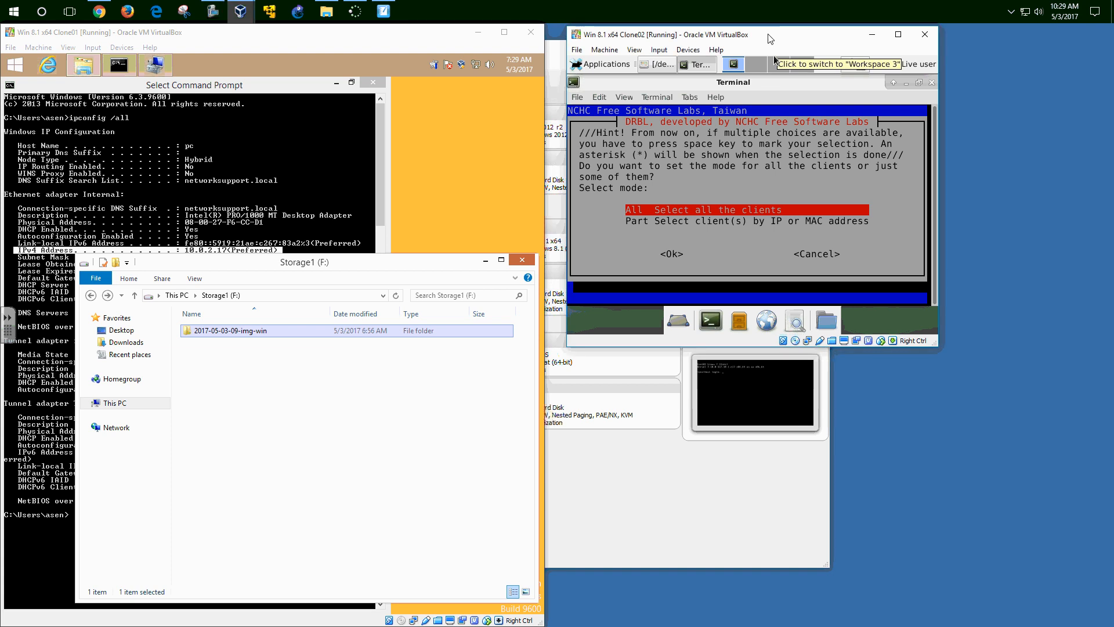
pyautogui.press('Return')
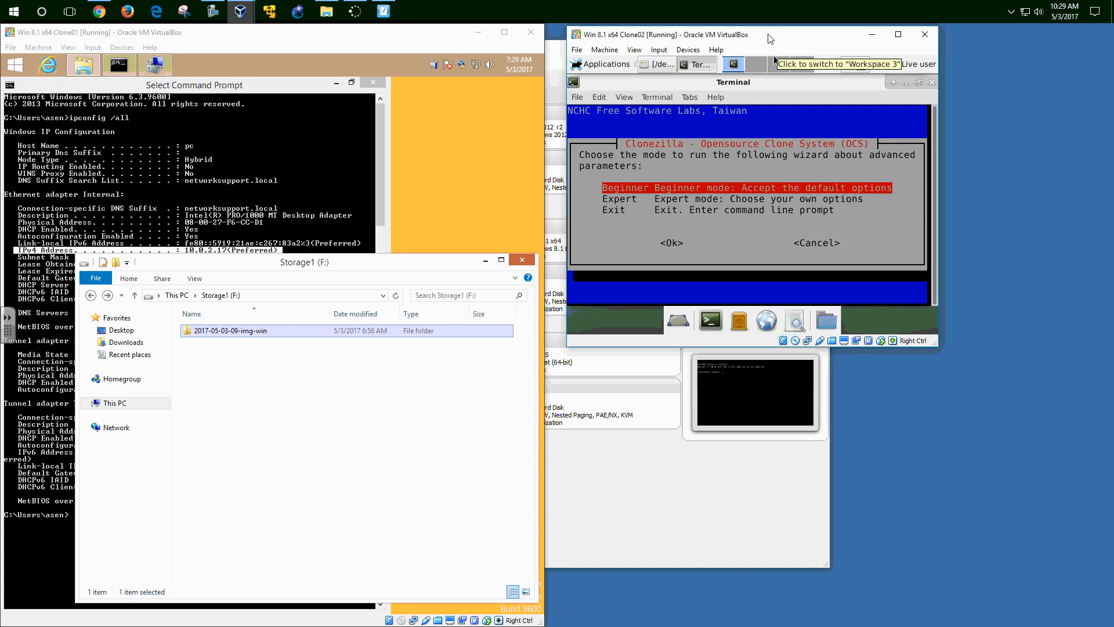
pyautogui.press('Down')
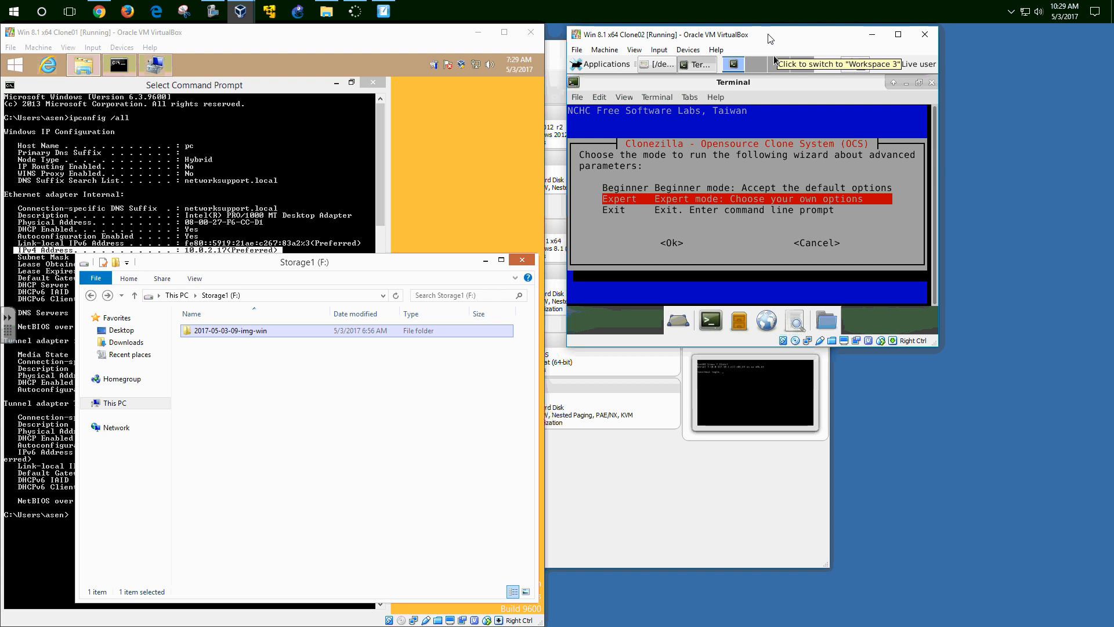
pyautogui.press('Return')
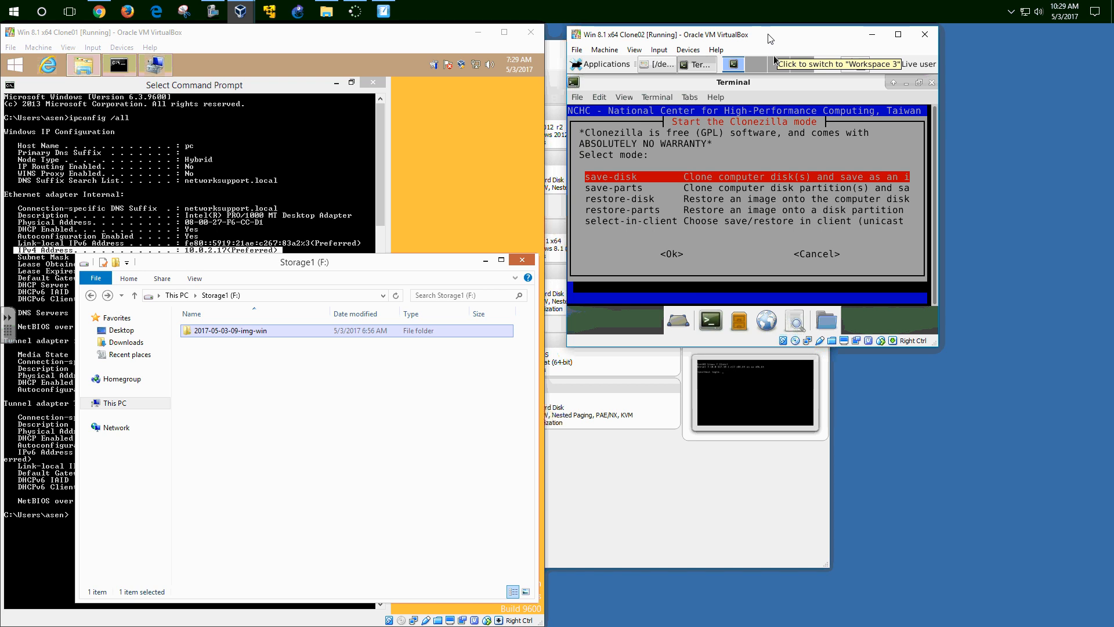
# - Choose restore-disk as the Clonezilla mode
pyautogui.press('Down')
pyautogui.press('Down')
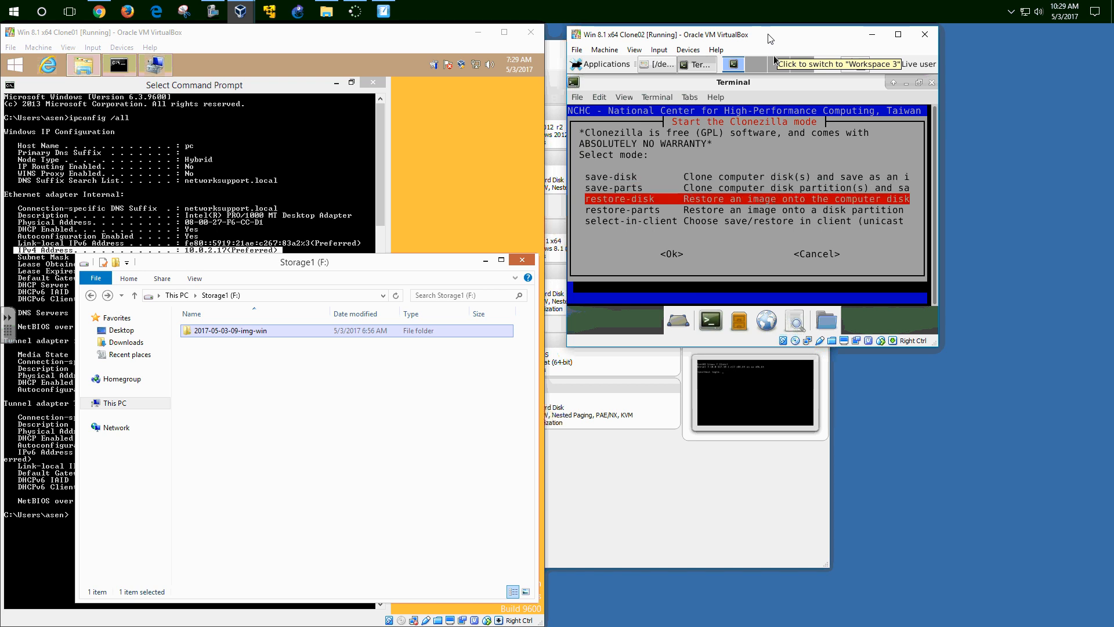
pyautogui.press('Up')
pyautogui.press('Down')
pyautogui.press('Down')
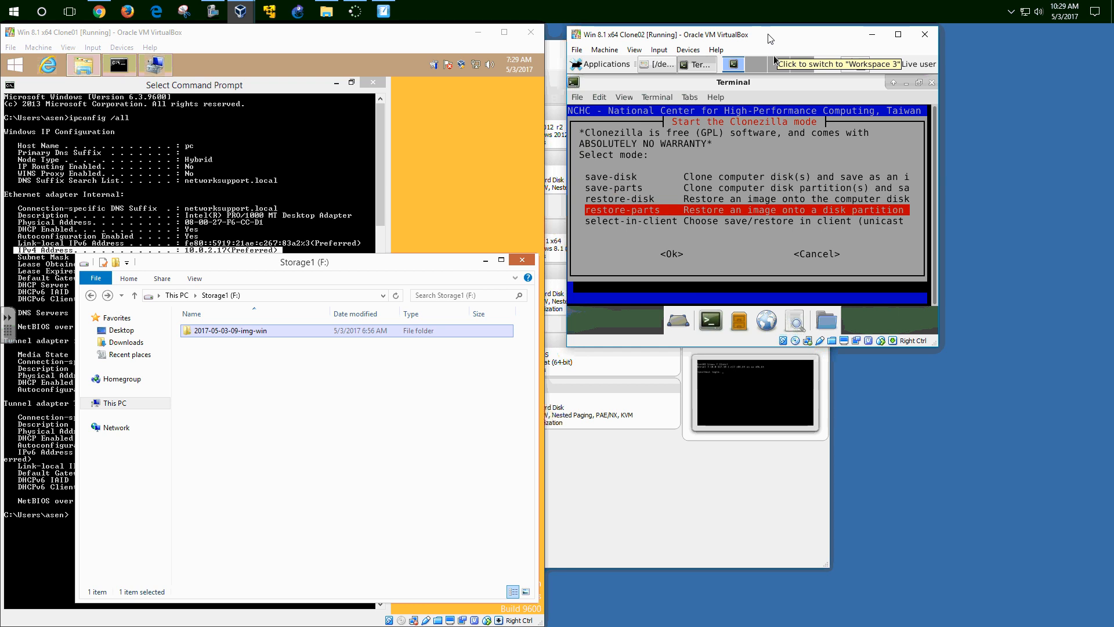
pyautogui.press('Up')
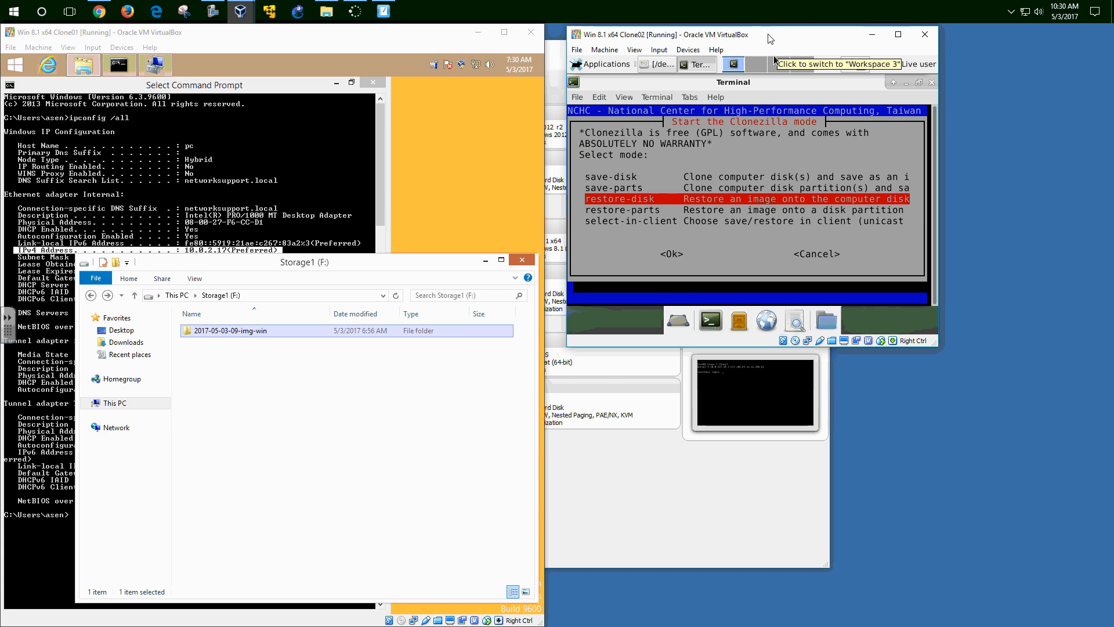
pyautogui.press('Tab')
pyautogui.press('Return')
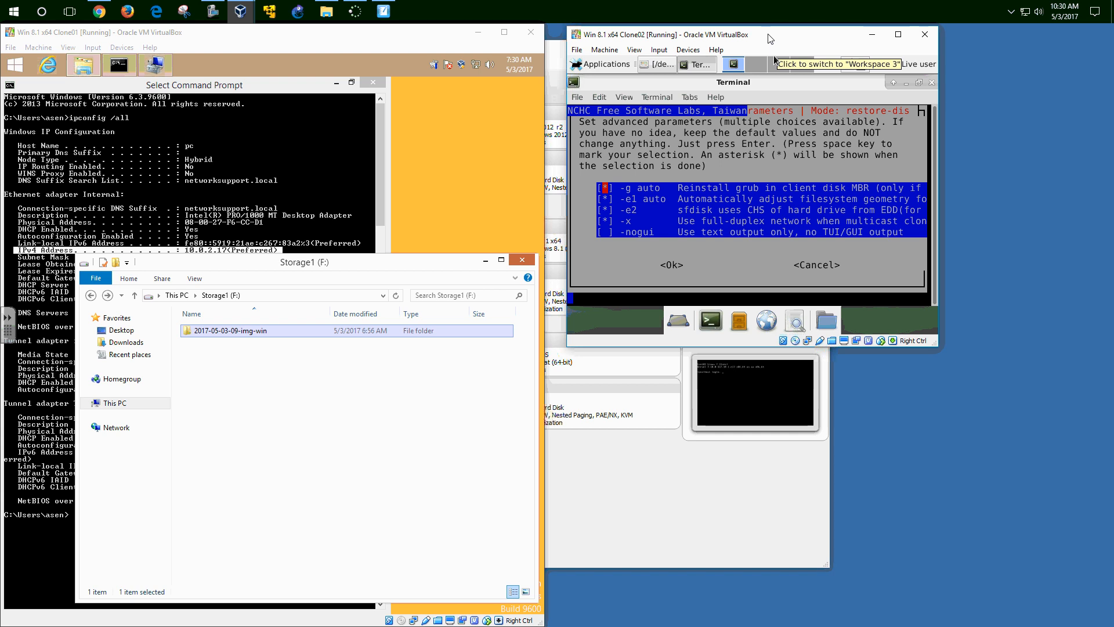
# - Mark the -hn0 PC advanced parameter and accept the parameter list
pyautogui.press('Down')
pyautogui.press('Down')
pyautogui.press('Down')
pyautogui.press('Down')
pyautogui.press('Down')
pyautogui.press('Down')
pyautogui.press('Down')
pyautogui.press('Down')
pyautogui.press('Down')
pyautogui.press('Down')
pyautogui.press('Down')
pyautogui.press('Down')
pyautogui.press('Down')
pyautogui.press('Down')
pyautogui.press('Down')
pyautogui.press('Down')
pyautogui.press('Down')
pyautogui.press('Down')
pyautogui.press('Down')
pyautogui.press('Down')
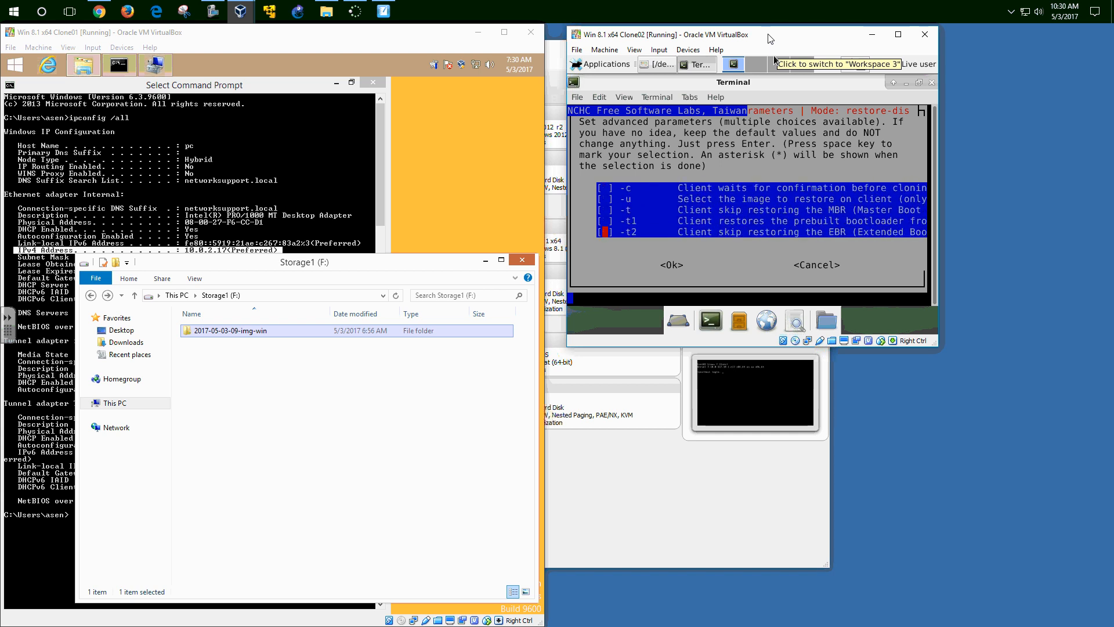
pyautogui.press('Down')
pyautogui.press('Down')
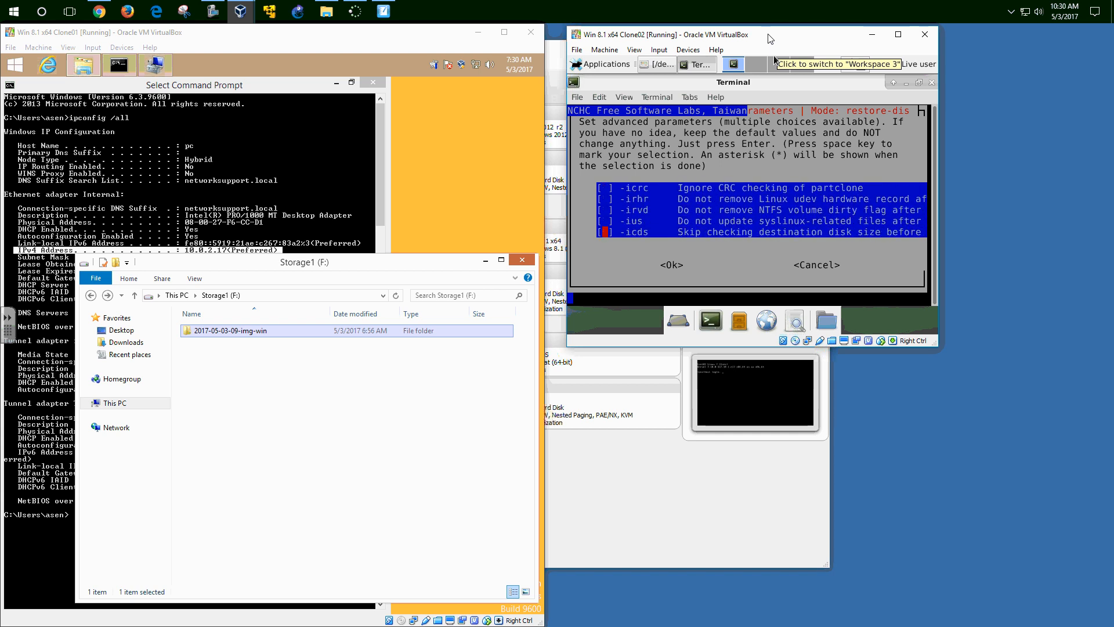
pyautogui.press('Up')
pyautogui.press('Up')
pyautogui.press('Up')
pyautogui.press('Up')
pyautogui.press('Up')
pyautogui.press('Up')
pyautogui.press('Up')
pyautogui.press('Up')
pyautogui.press('Up')
pyautogui.press('Up')
pyautogui.press('Up')
pyautogui.press('Up')
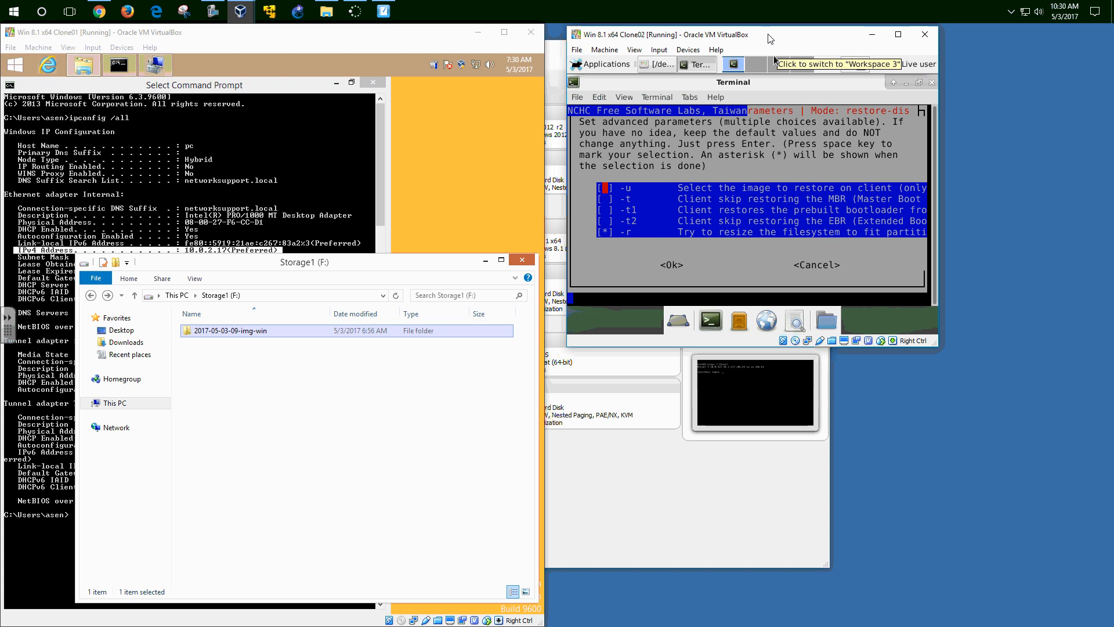
pyautogui.press('Up')
pyautogui.press('Up')
pyautogui.press('Up')
pyautogui.press('Up')
pyautogui.press('Up')
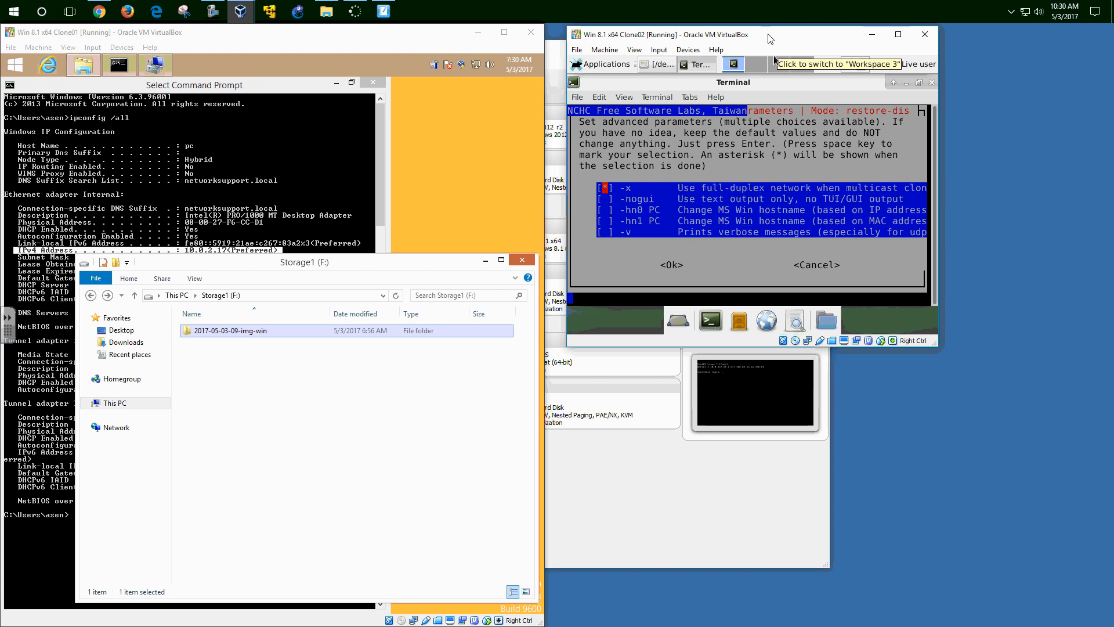
pyautogui.press('Down')
pyautogui.press('Down')
pyautogui.press('space')
pyautogui.press('Tab')
pyautogui.press('Return')
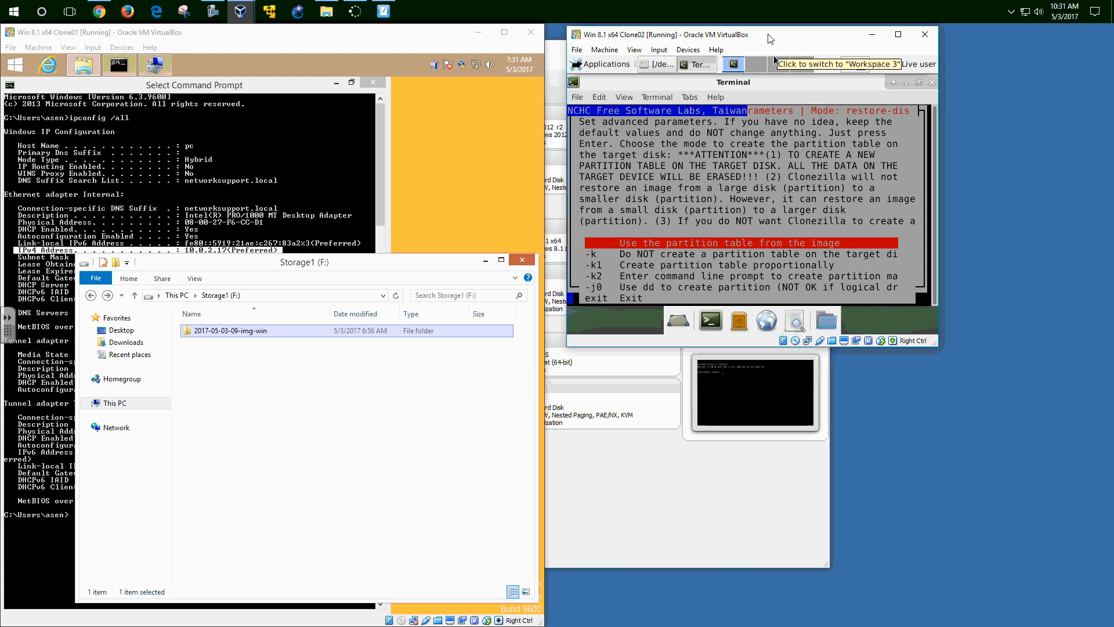
# - Use the image's partition table and skip the image check (-sc0)
pyautogui.press('Tab')
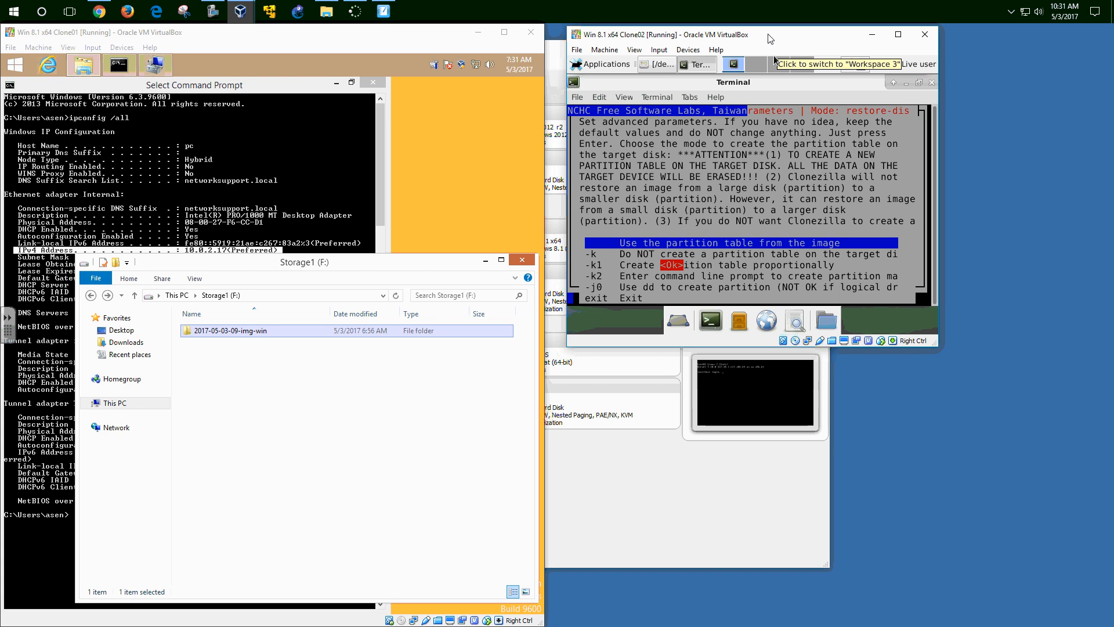
pyautogui.press('Return')
pyautogui.press('Down')
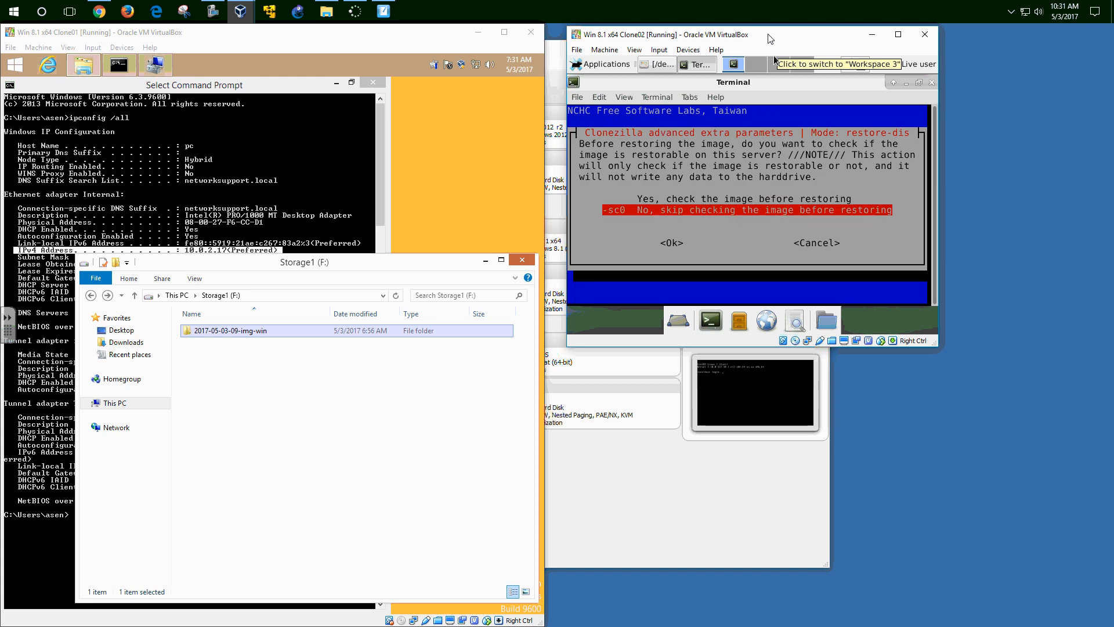
pyautogui.press('Tab')
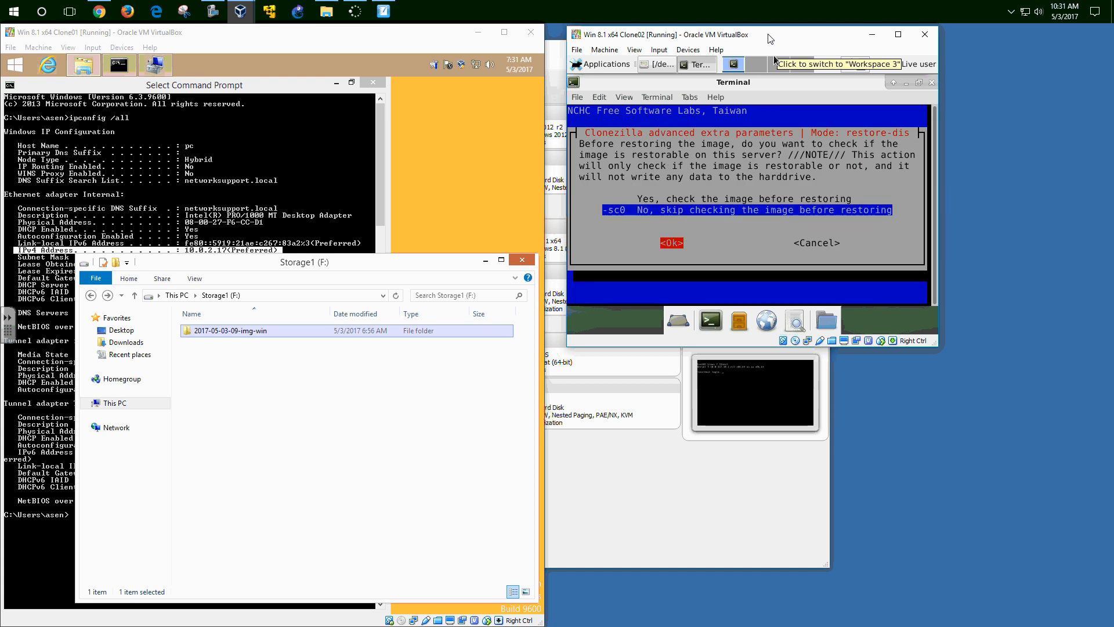
pyautogui.press('Return')
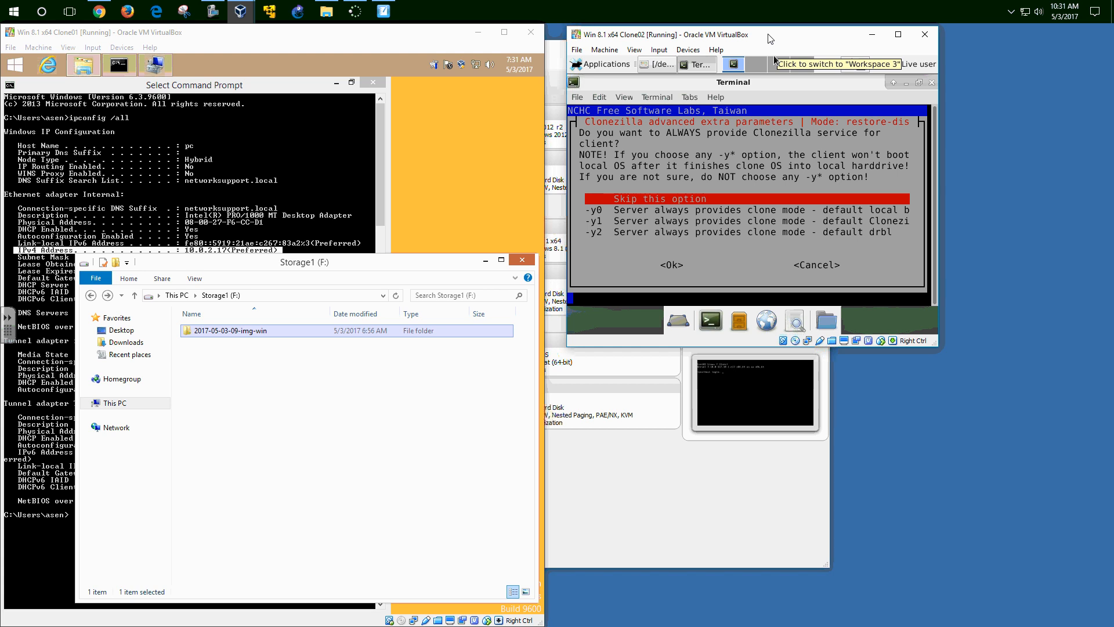
# - Decline the always-provide service, reboot clients when finished (-p reboot), and keep hostname prefix PC
pyautogui.press('Return')
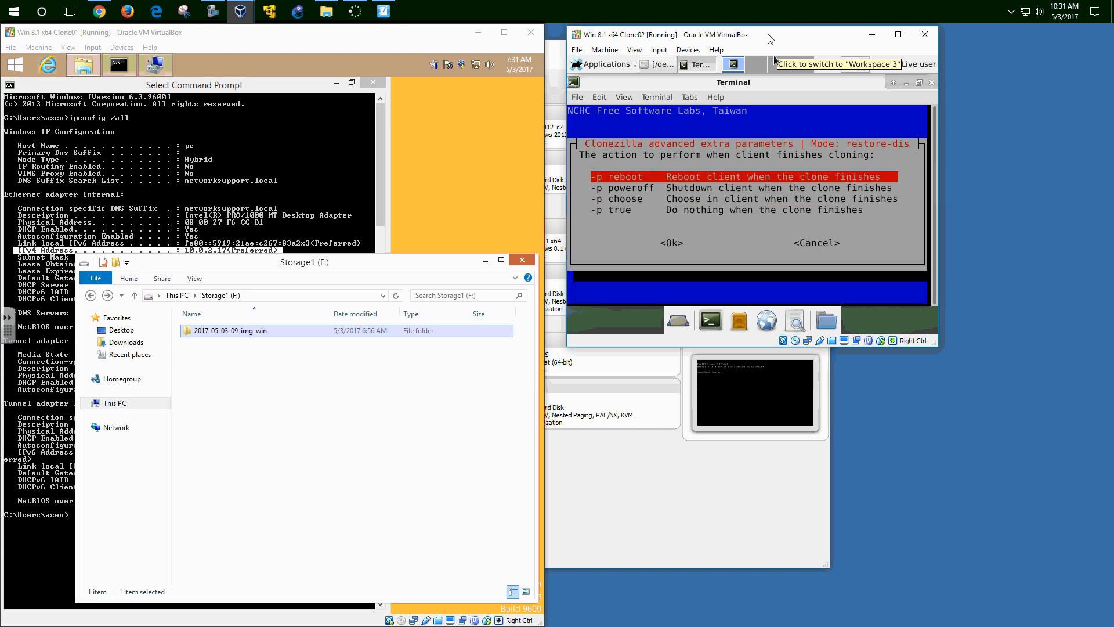
pyautogui.press('Tab')
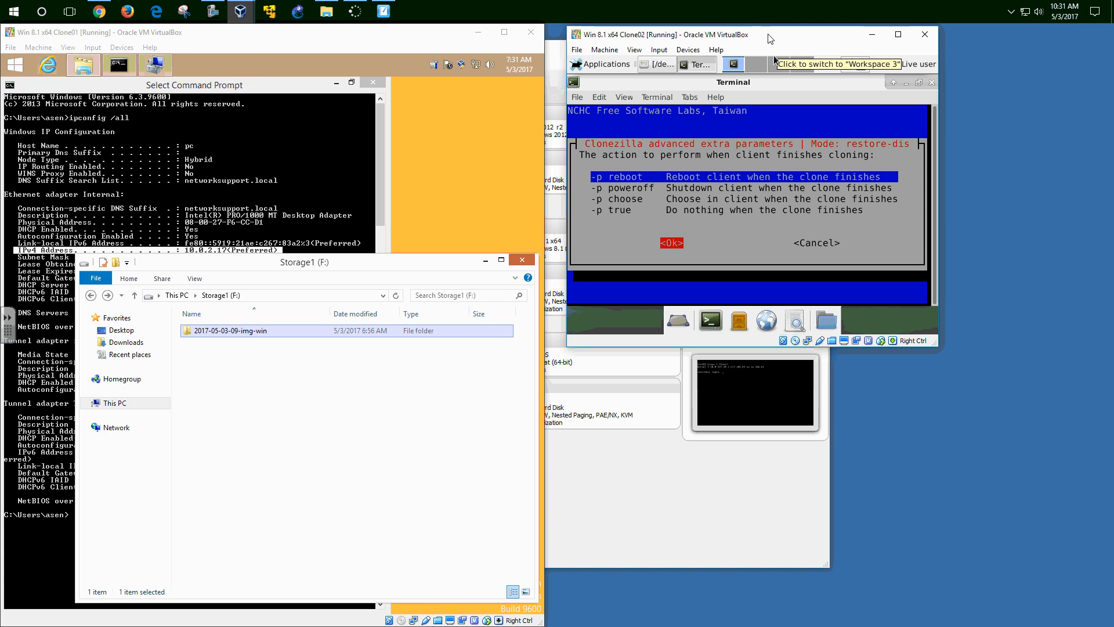
pyautogui.press('Return')
pyautogui.press('Return')
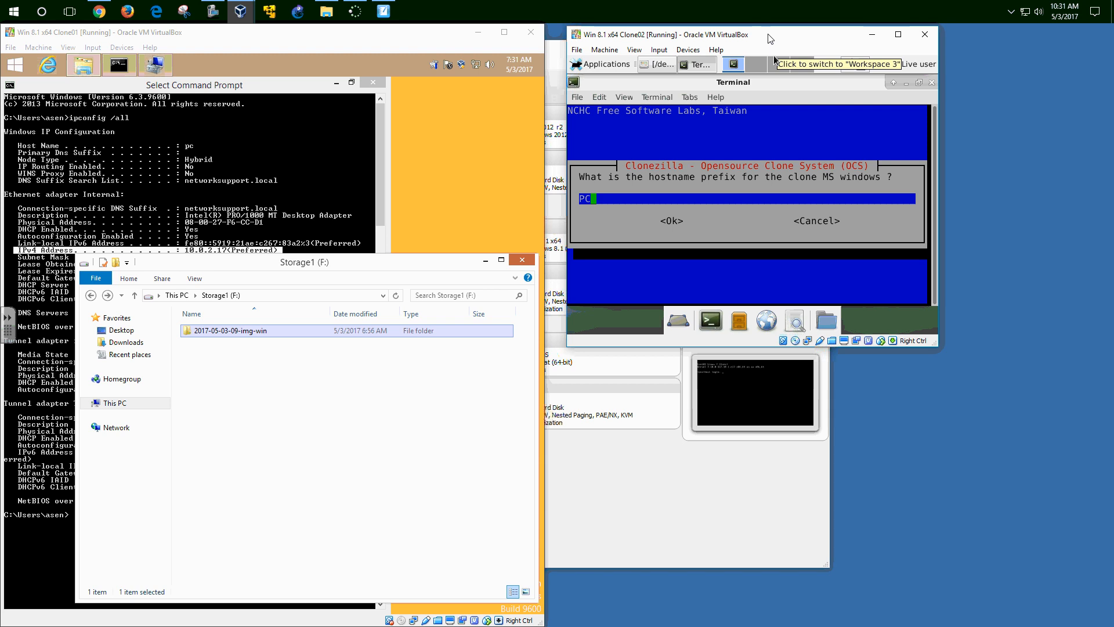
pyautogui.press('Tab')
pyautogui.press('Return')
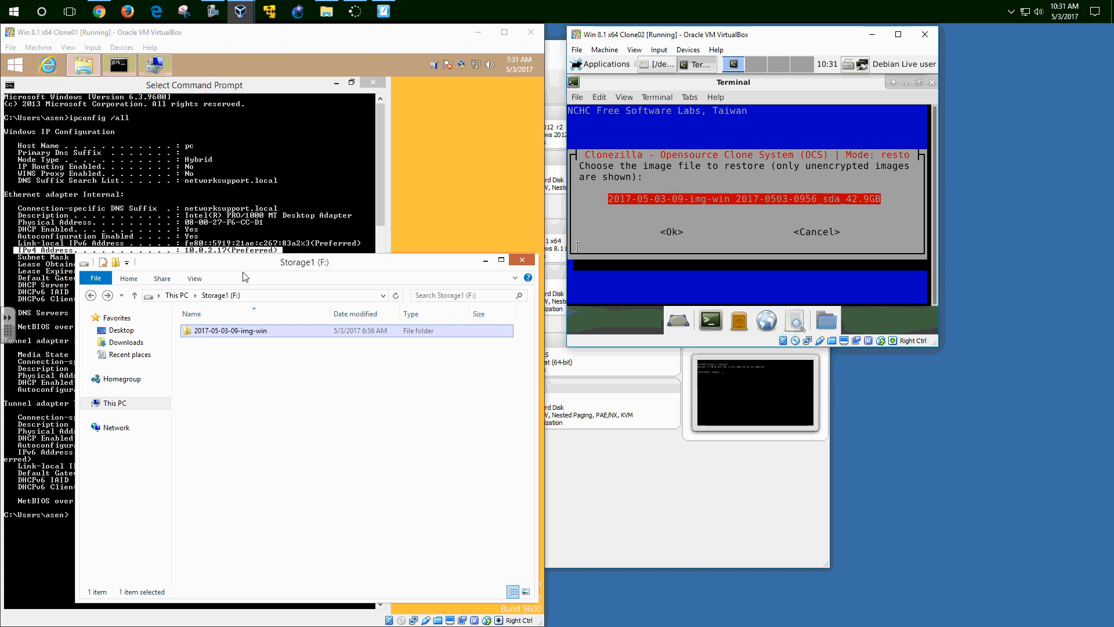
pyautogui.click(225, 336)
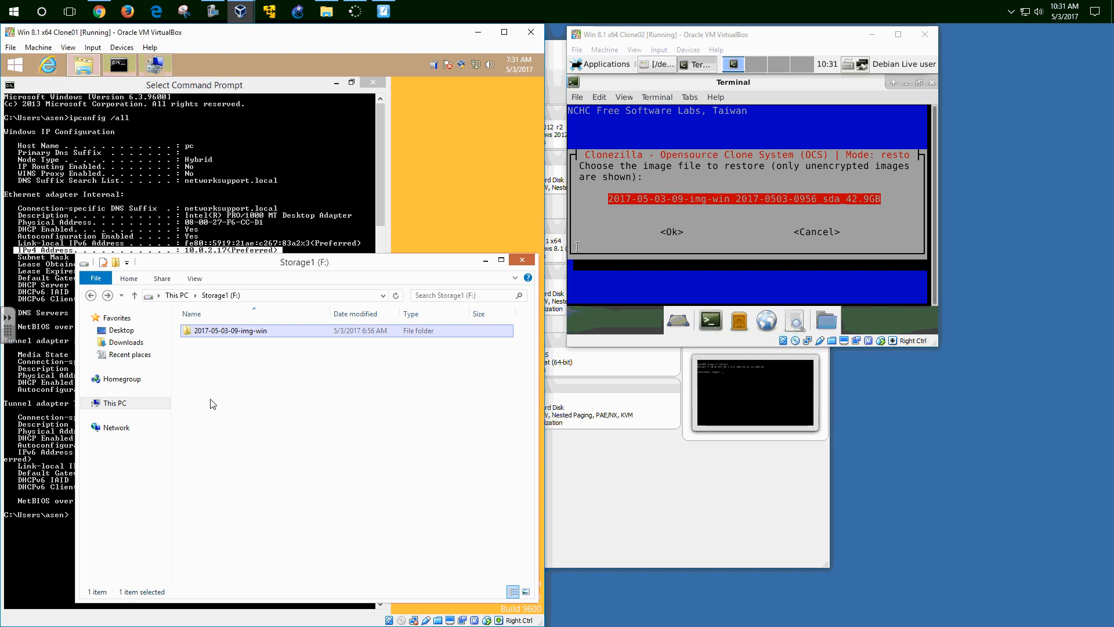
pyautogui.click(756, 42)
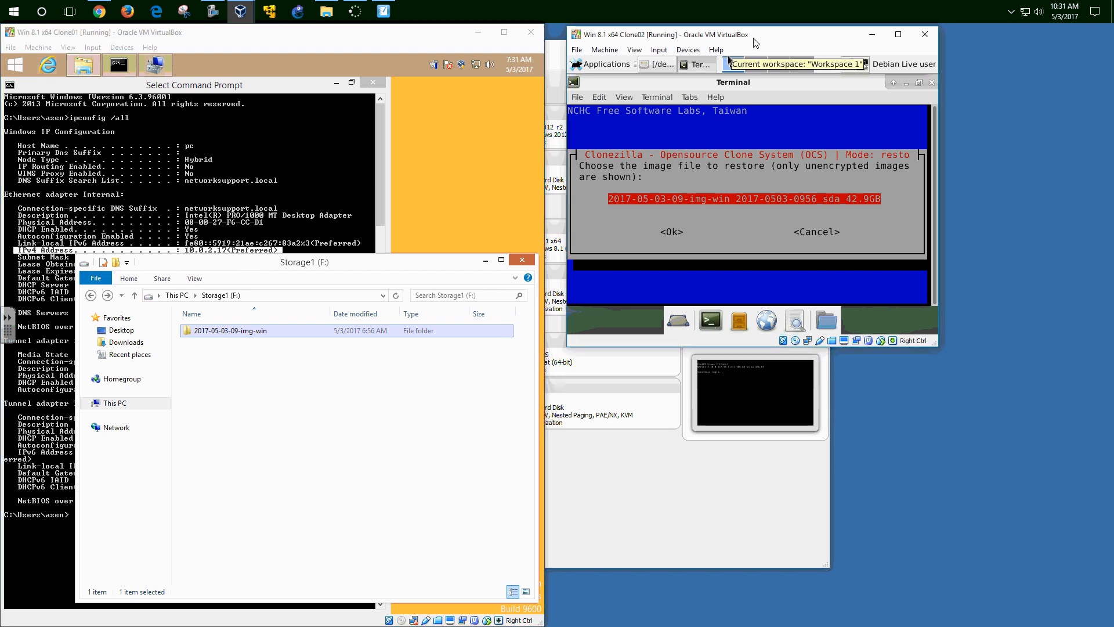
pyautogui.press('Return')
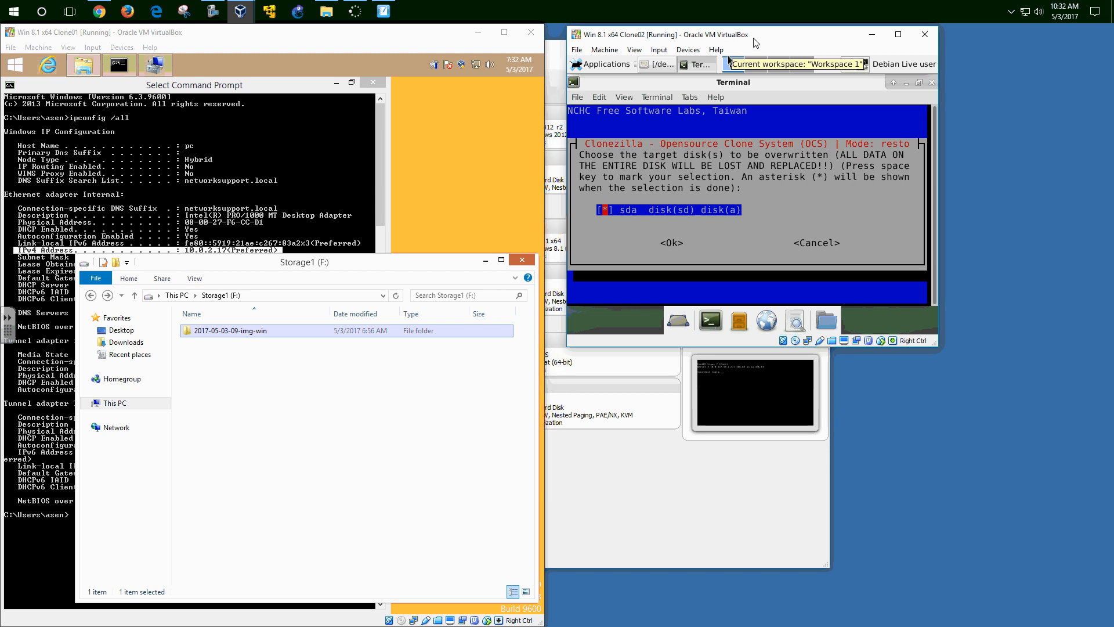
pyautogui.press('Tab')
pyautogui.press('Return')
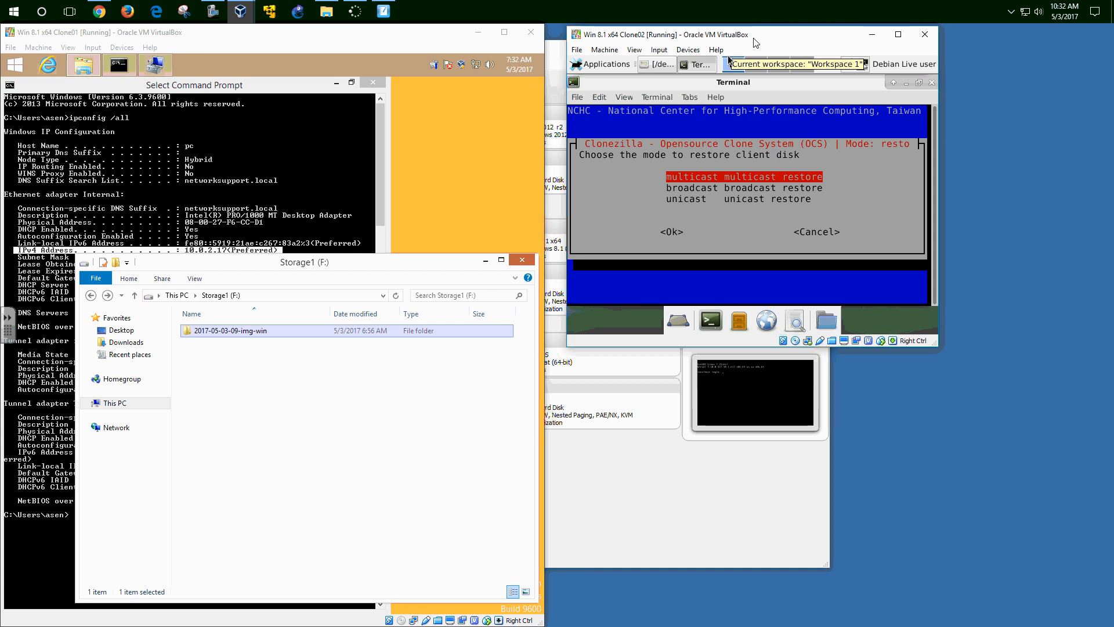
# - Choose multicast restore with the time-to-wait method of 120 seconds
pyautogui.press('Tab')
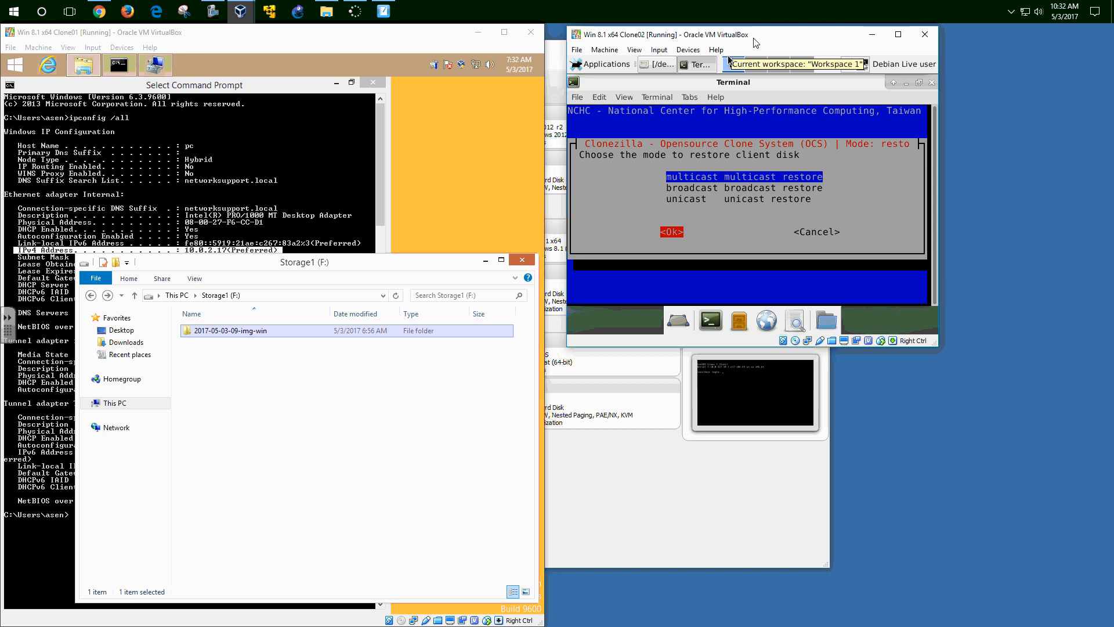
pyautogui.press('Right')
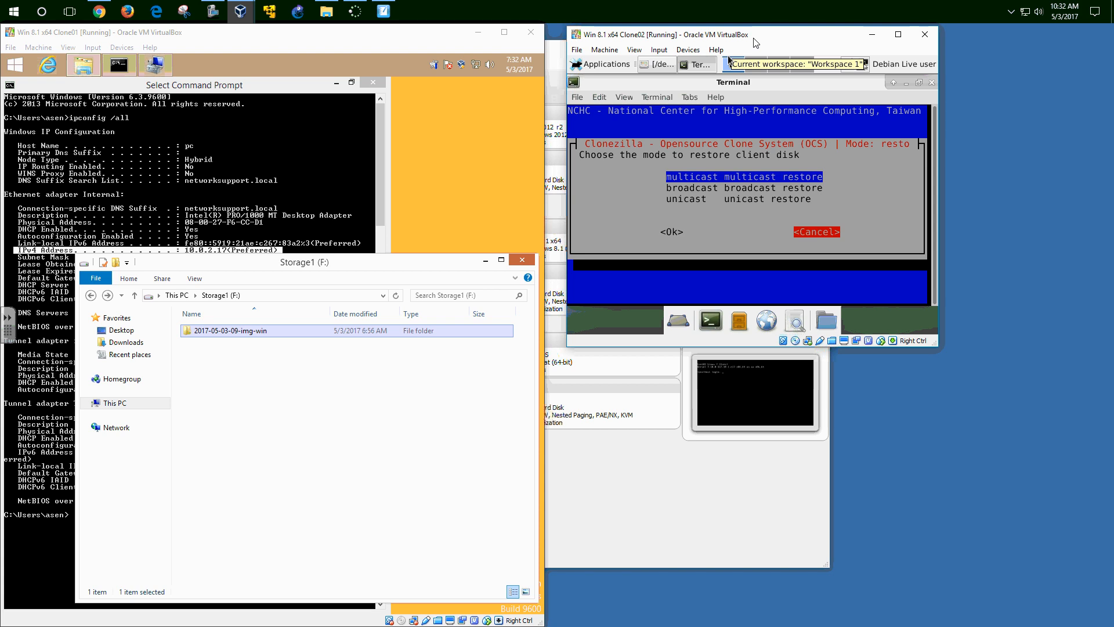
pyautogui.press('Left')
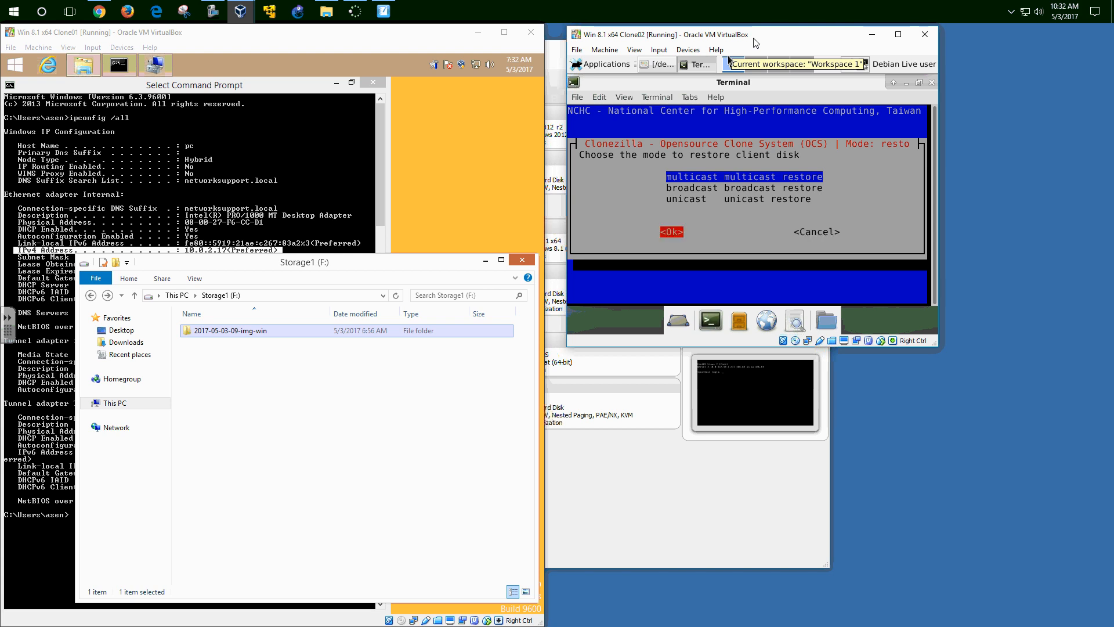
pyautogui.press('Return')
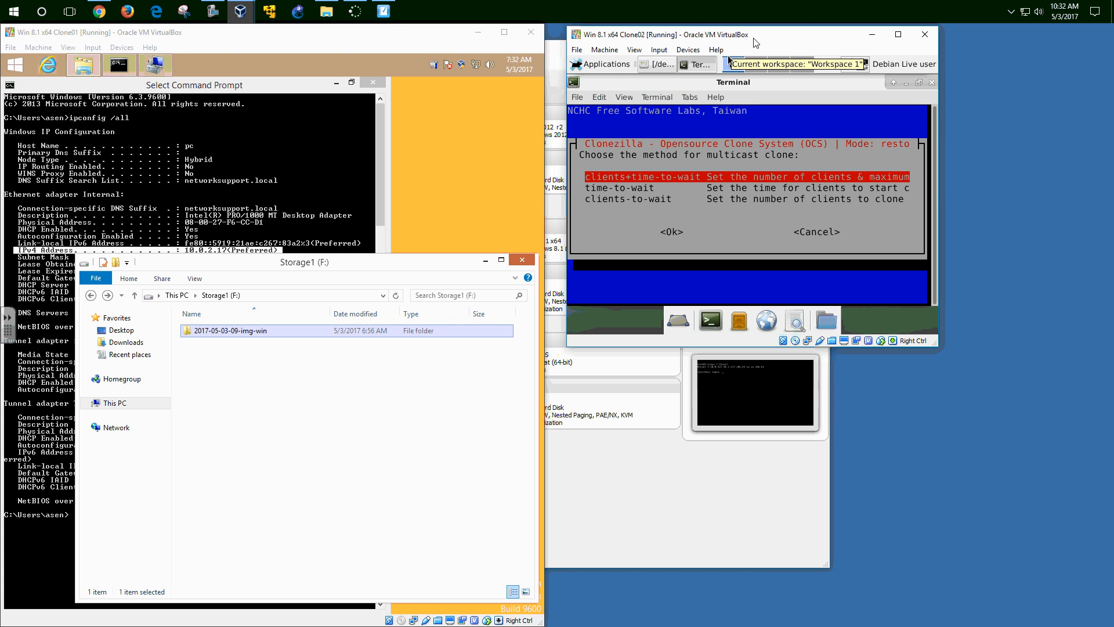
pyautogui.press('Down')
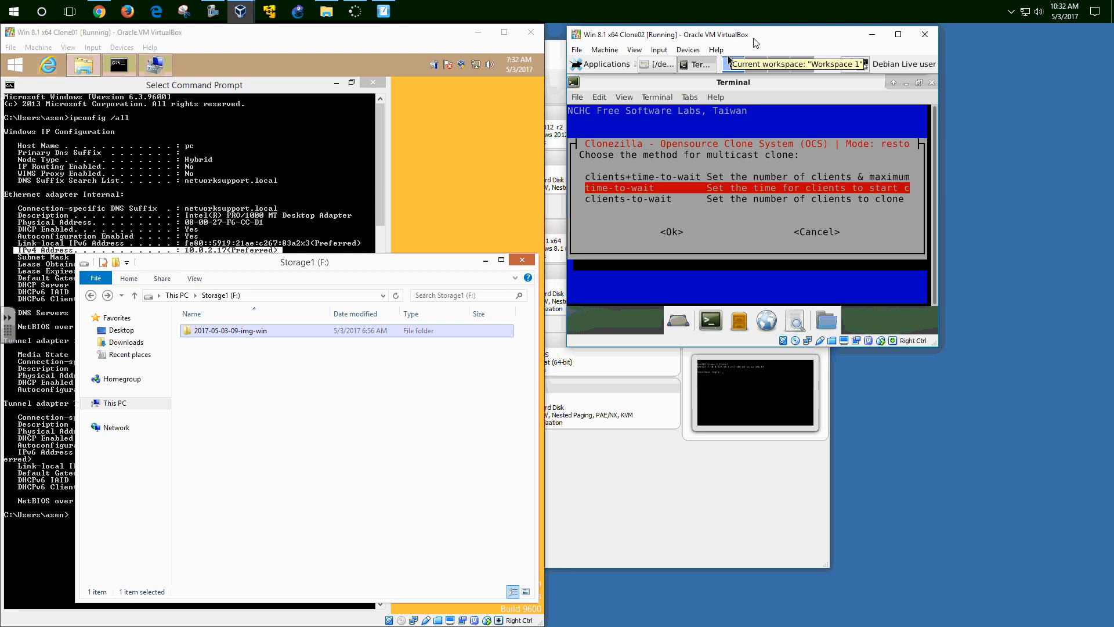
pyautogui.press('Tab')
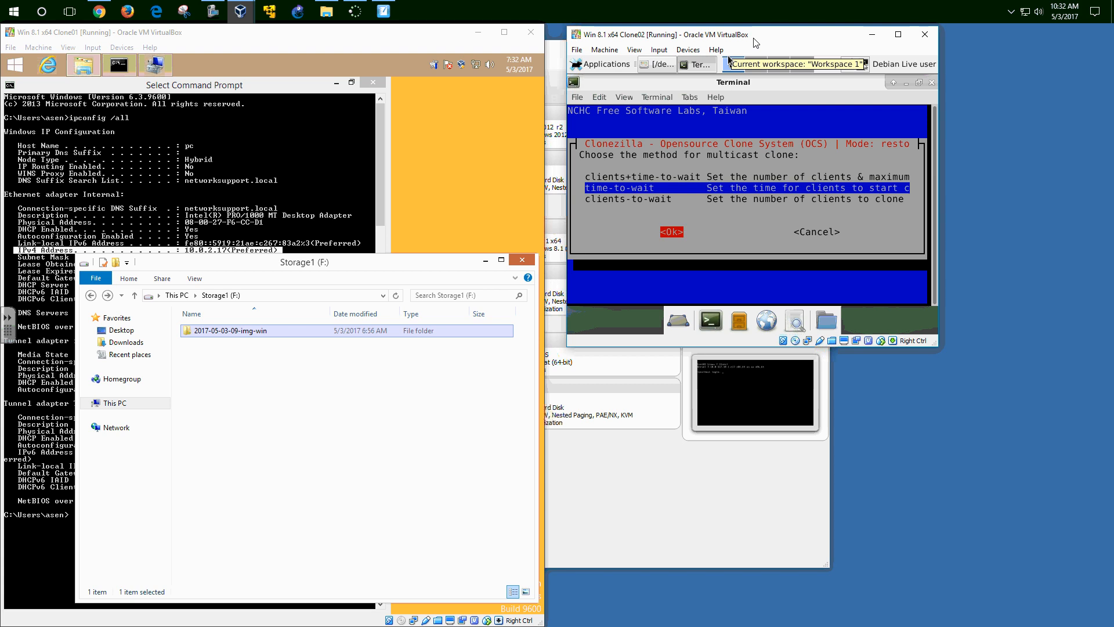
pyautogui.press('Return')
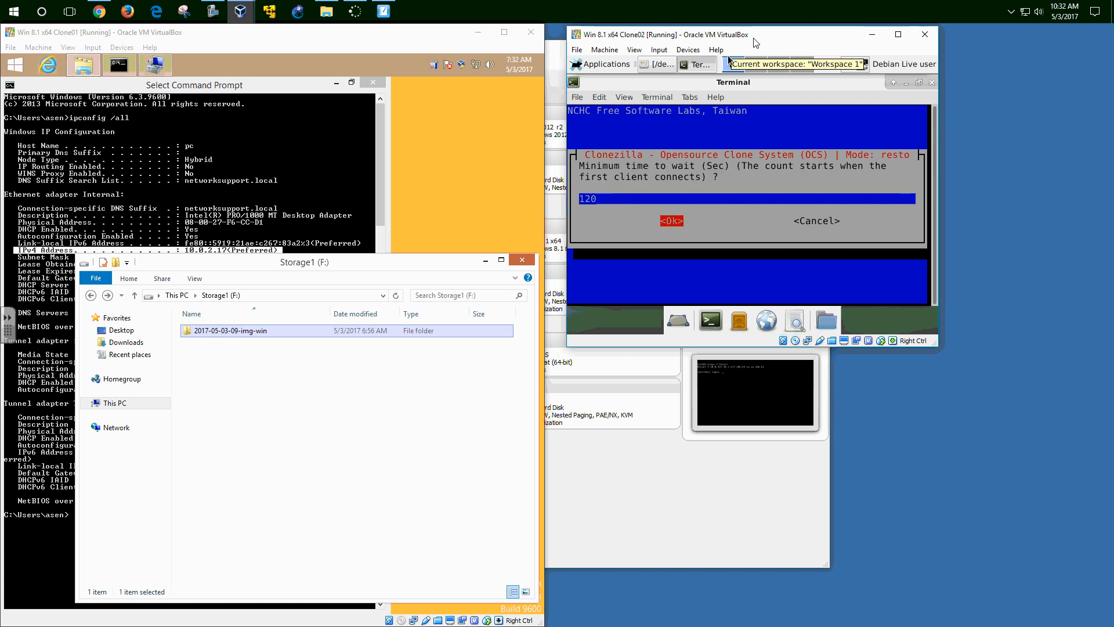
pyautogui.press('Return')
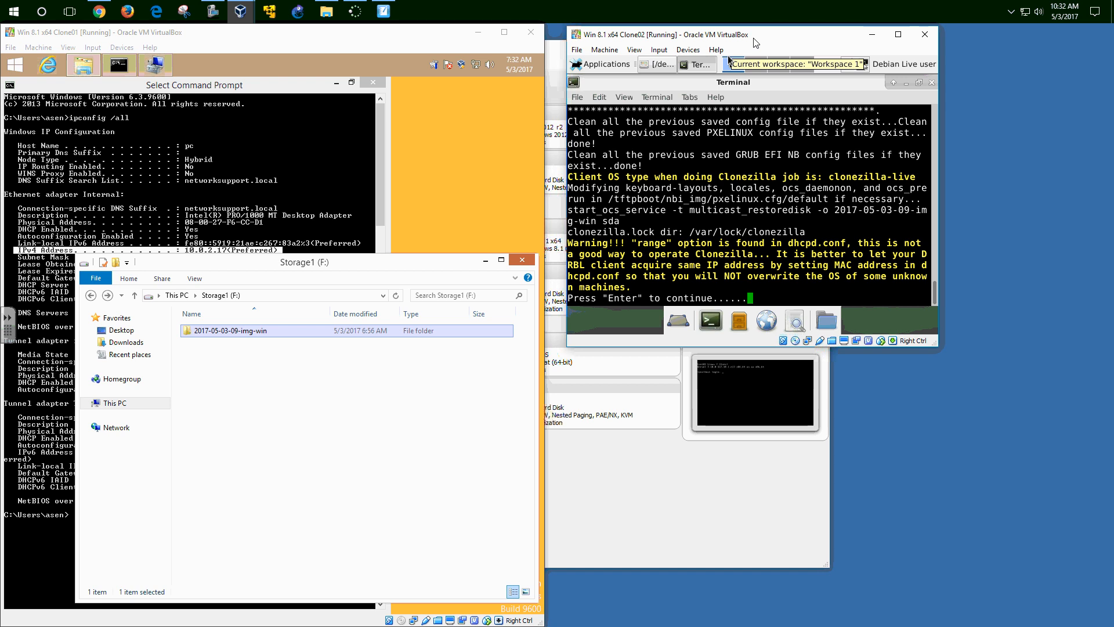
# - Continue past the dhcpd.conf range warning and multicast notes so the clone service waits for clients
pyautogui.press('Return')
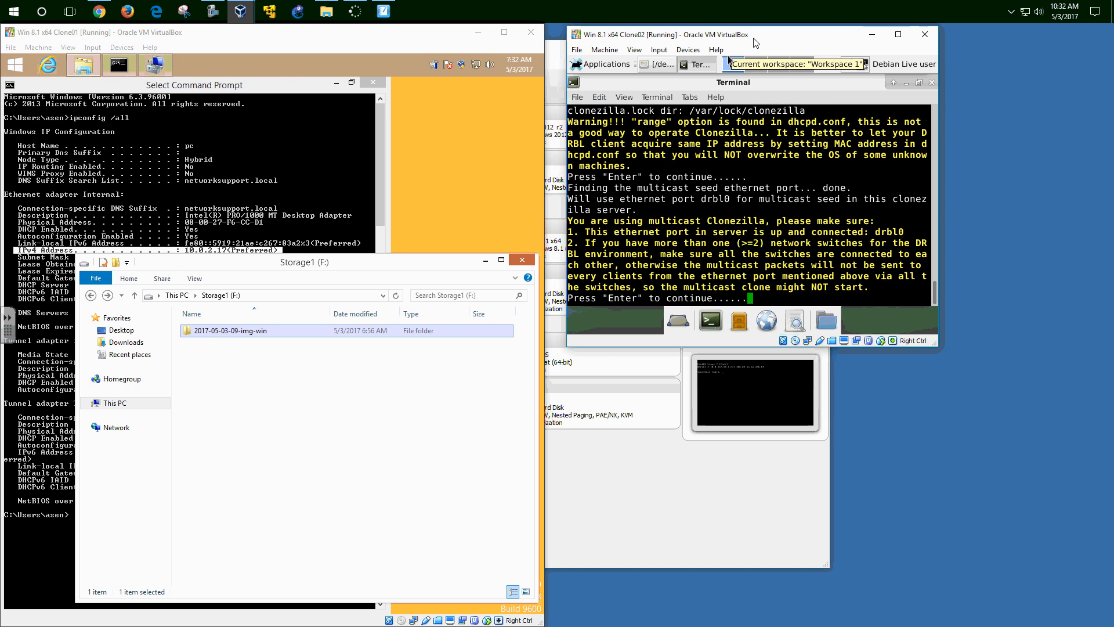
pyautogui.press('Return')
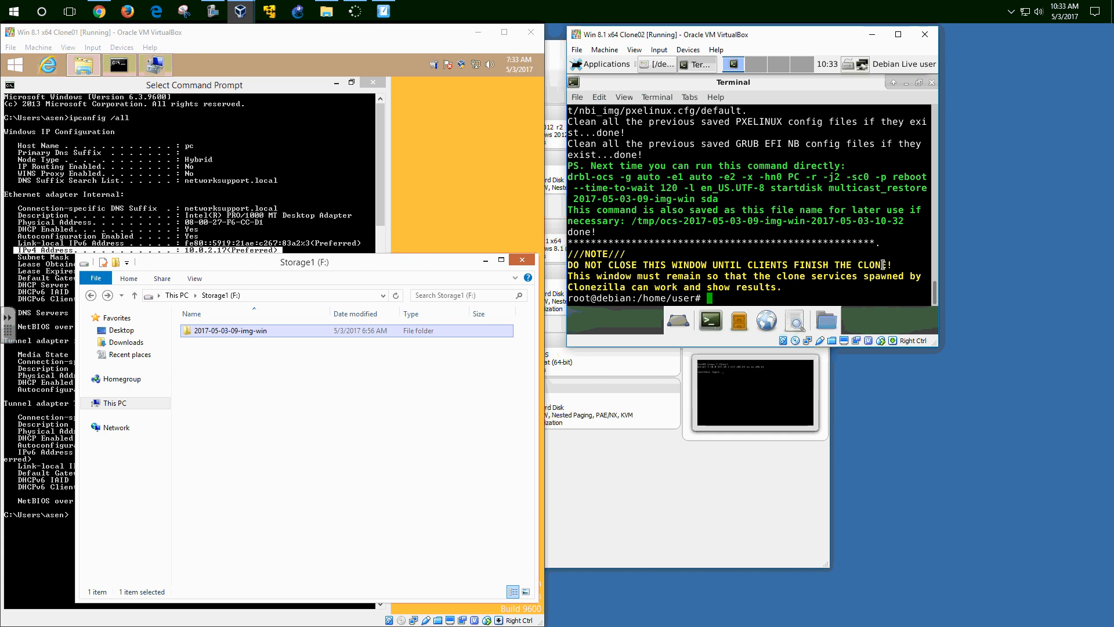
# - Collapse Sorces and create a new VM named Test1 with version Windows 8.1 (64-bit)
pyautogui.click(556, 50)
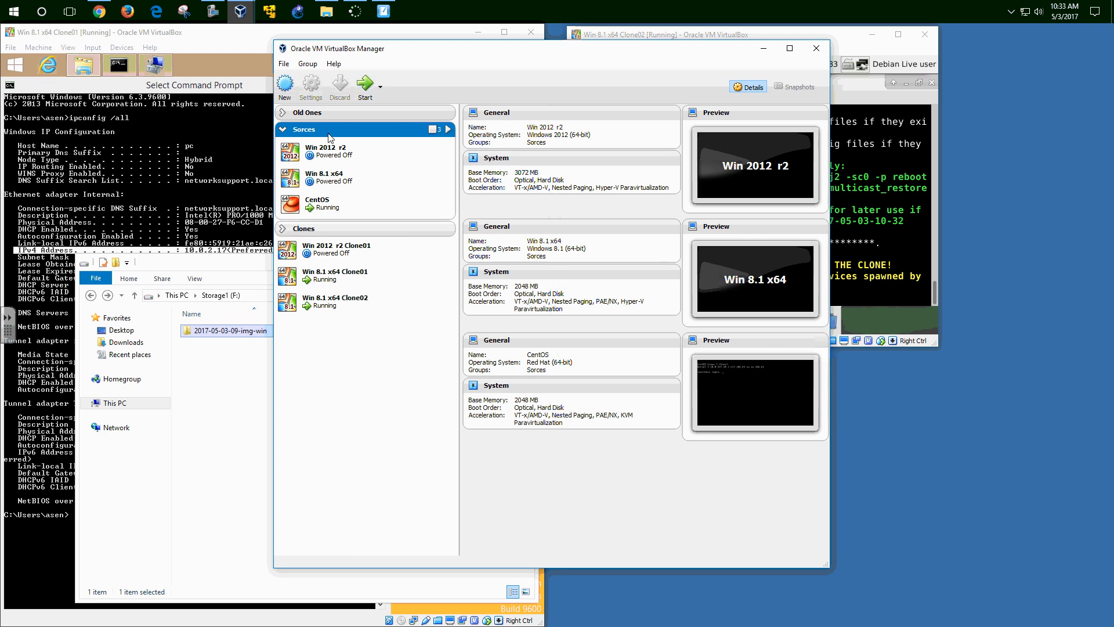
pyautogui.click(283, 129)
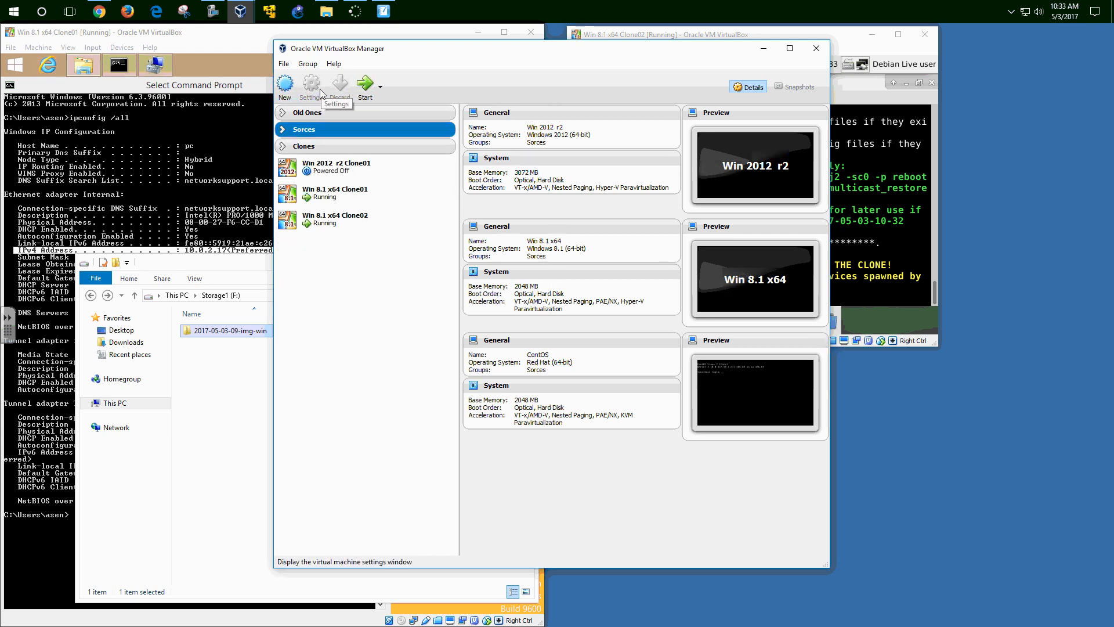
pyautogui.click(285, 84)
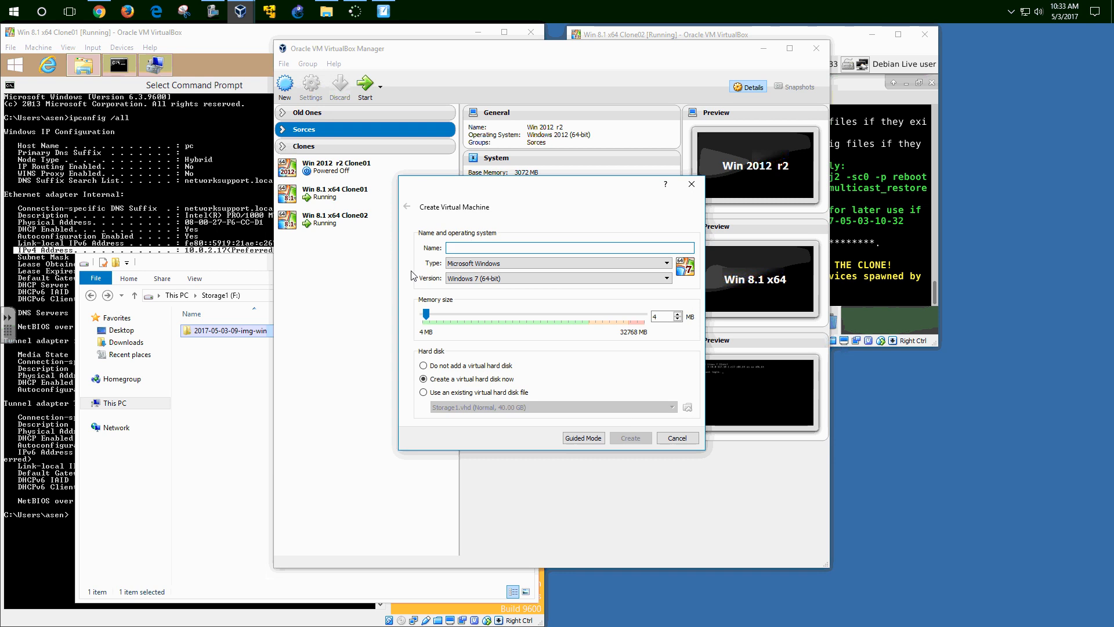
pyautogui.write('Test1')
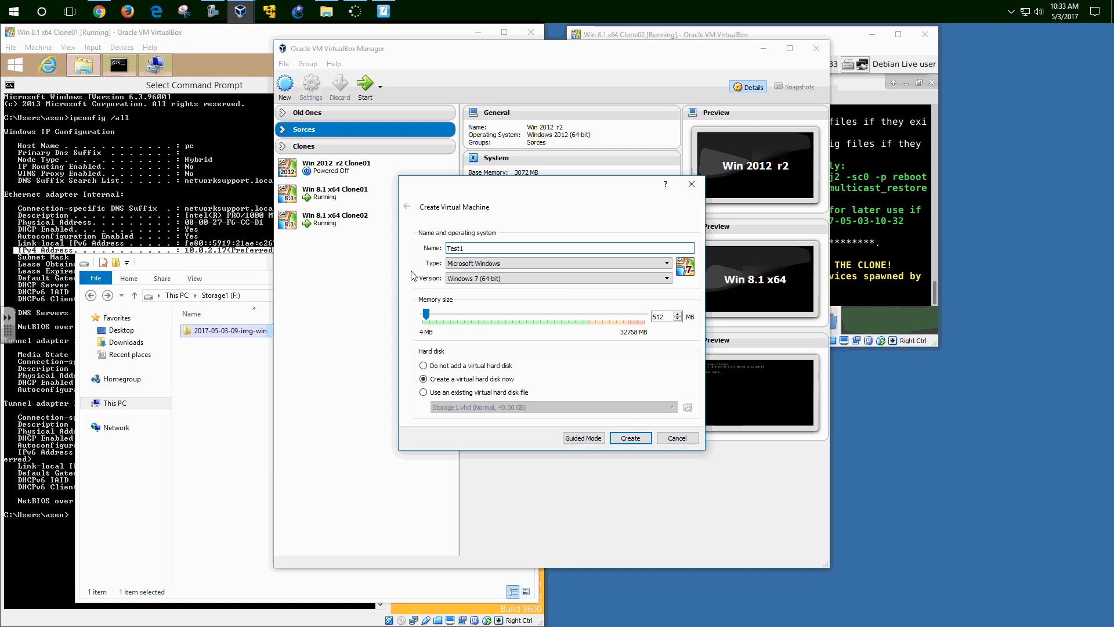
pyautogui.click(500, 279)
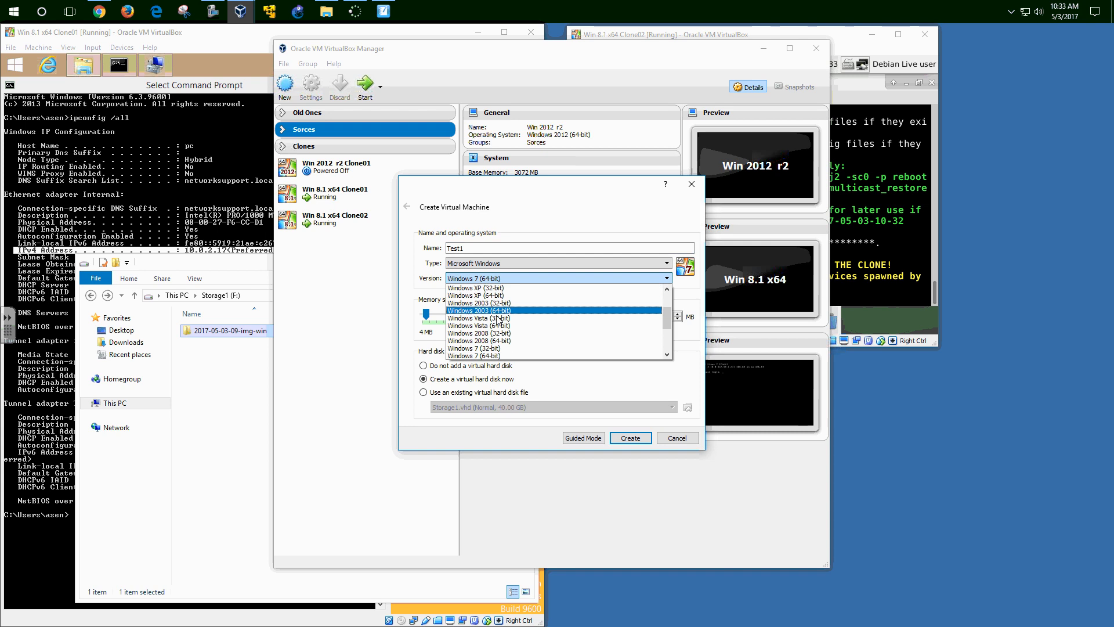
pyautogui.scroll(-3, 667, 355)
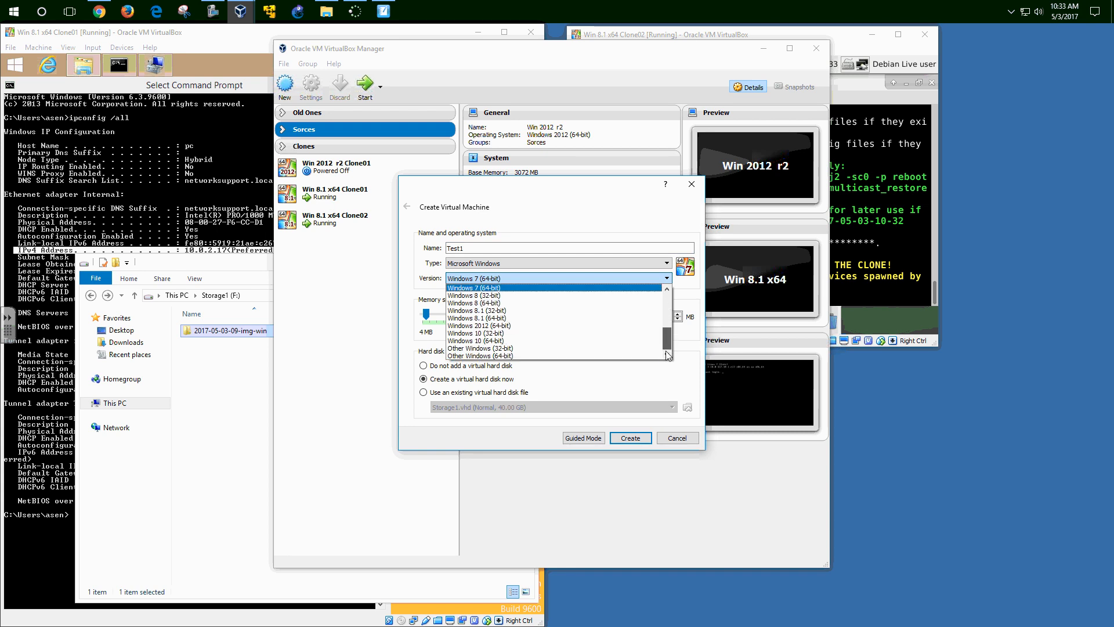
pyautogui.click(494, 319)
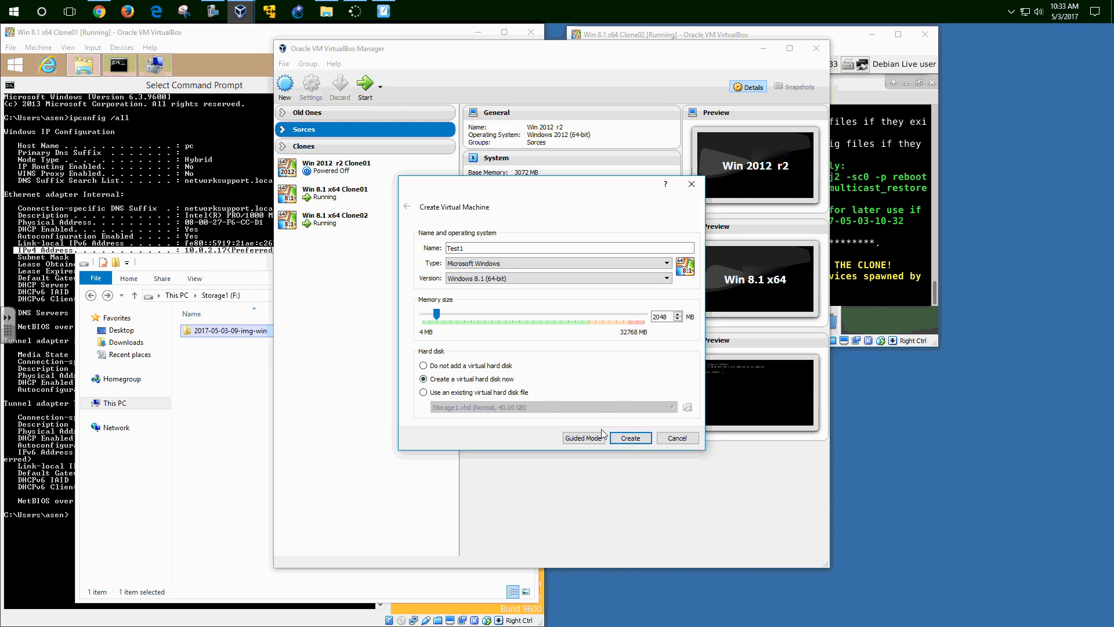
pyautogui.click(630, 439)
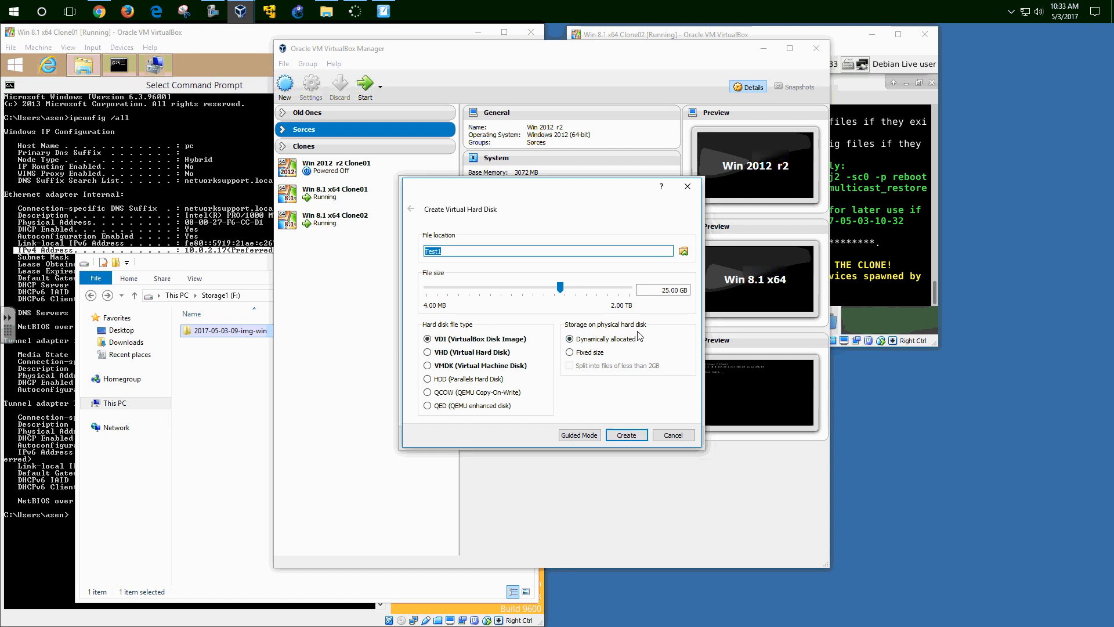
# - Set Test1's disk size to 50.00 GB, glance at the SMART Notebook diagram, then minimize it
pyautogui.click(568, 294)
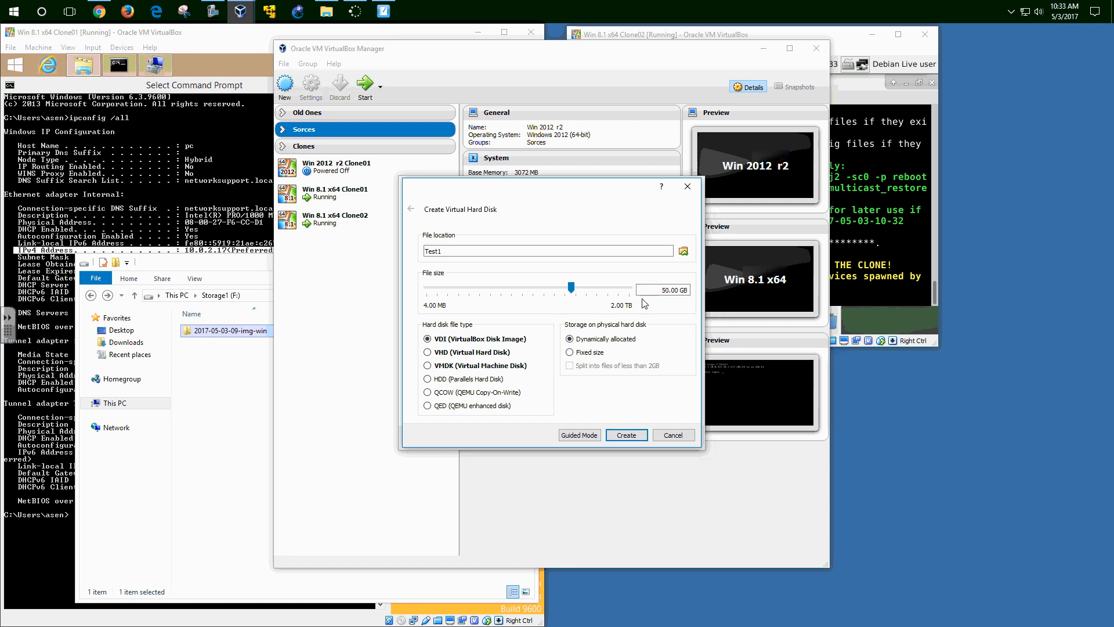
pyautogui.click(384, 11)
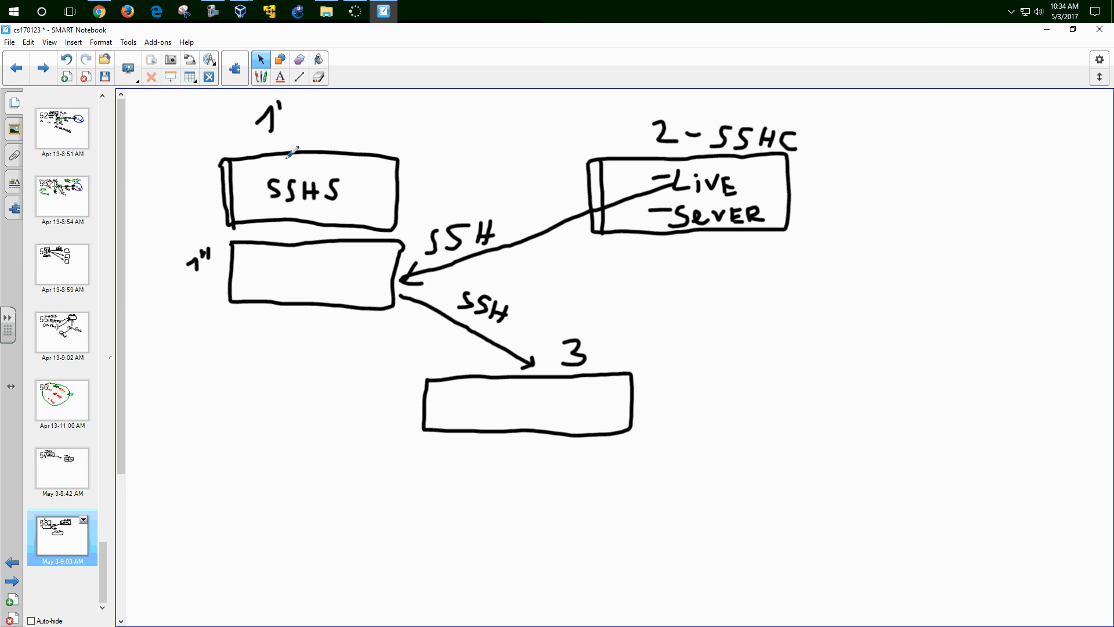
pyautogui.click(1044, 30)
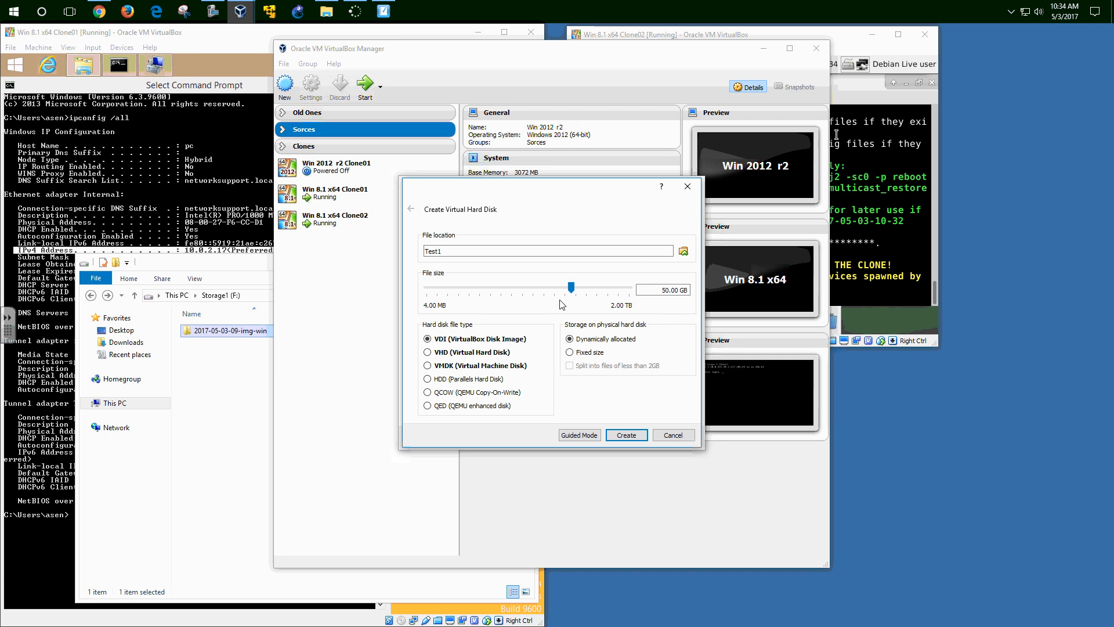
# - Create Test1 with a VHD disk, move it into the Clones group, and open its Settings
pyautogui.click(435, 353)
pyautogui.click(615, 434)
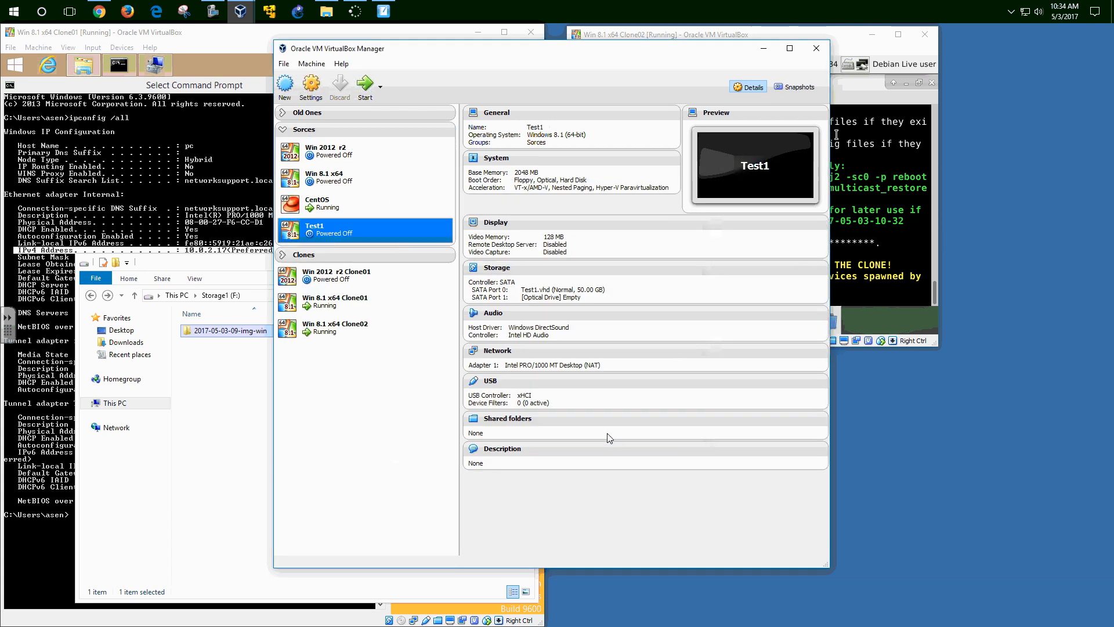
pyautogui.moveTo(330, 236); pyautogui.dragTo(319, 357)
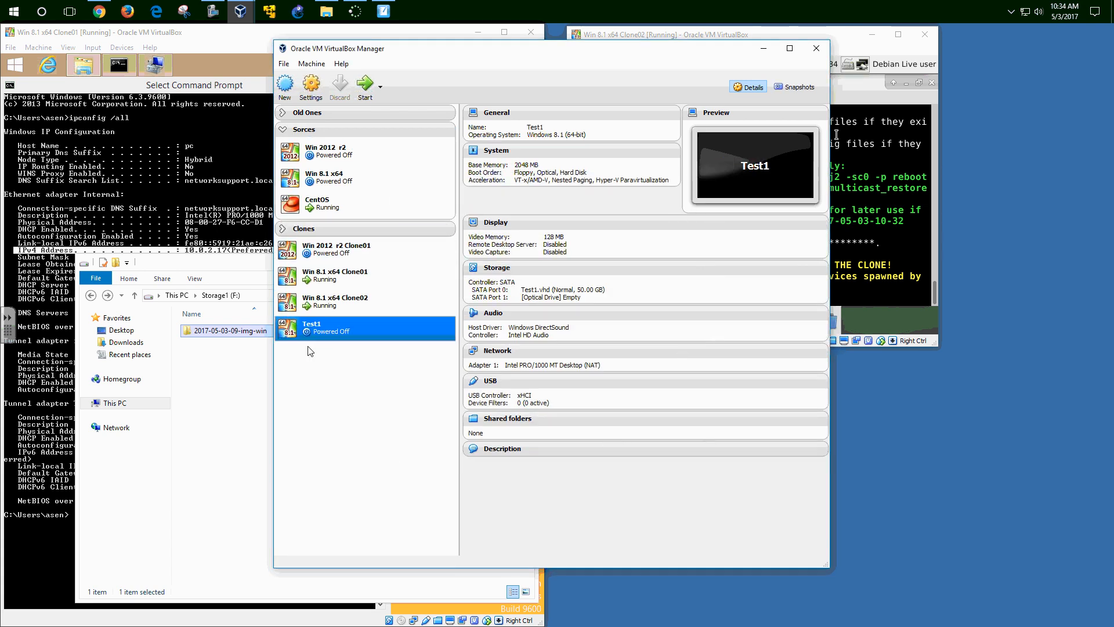
pyautogui.click(284, 130)
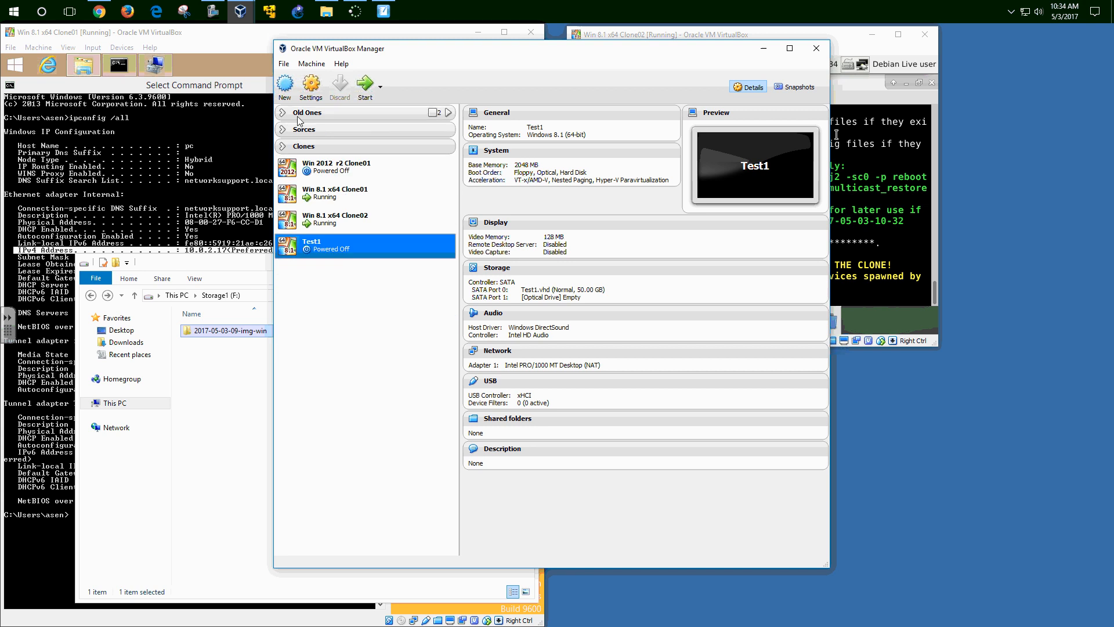
pyautogui.click(312, 86)
pyautogui.moveTo(398, 169); pyautogui.dragTo(541, 204)
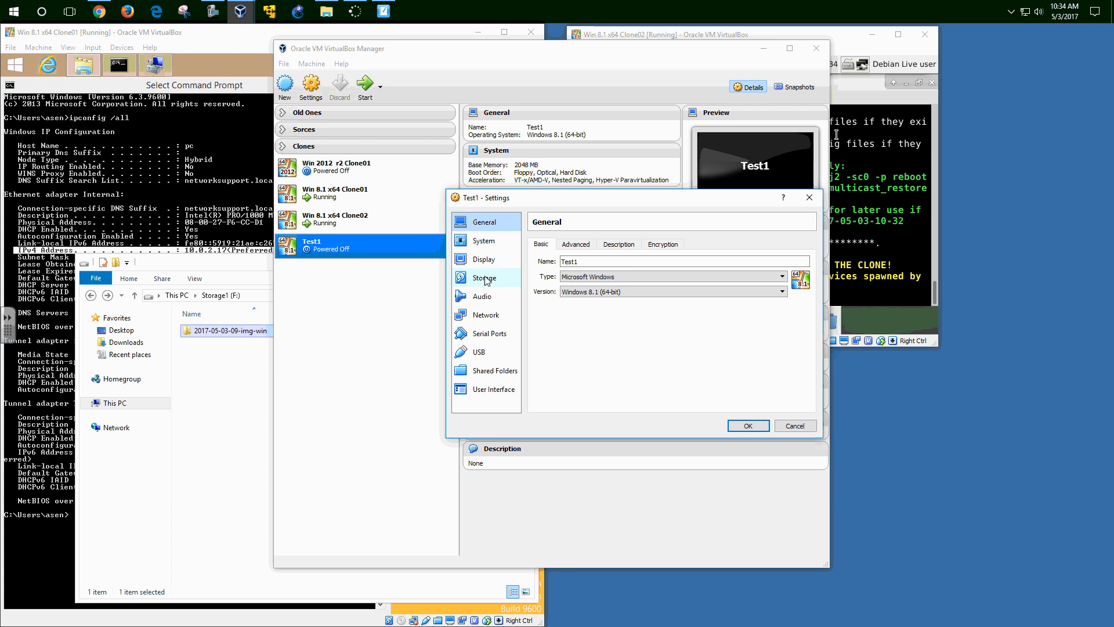
# - Untick Floppy and move Network to the top of Test1's boot order
pyautogui.click(482, 241)
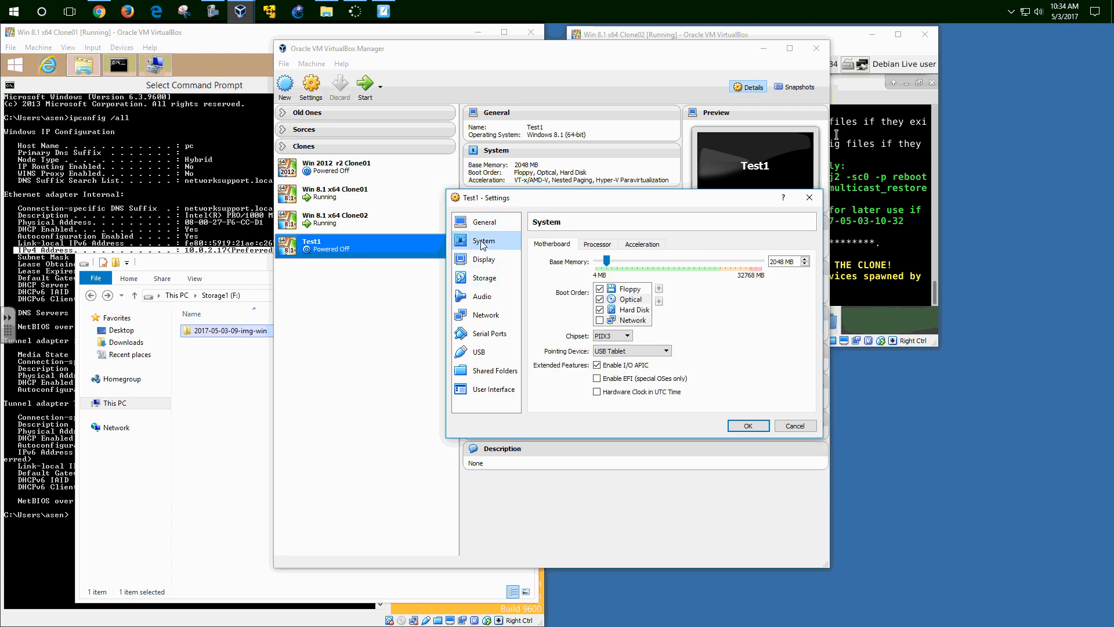
pyautogui.click(599, 289)
pyautogui.click(659, 300)
pyautogui.click(659, 300)
pyautogui.click(659, 301)
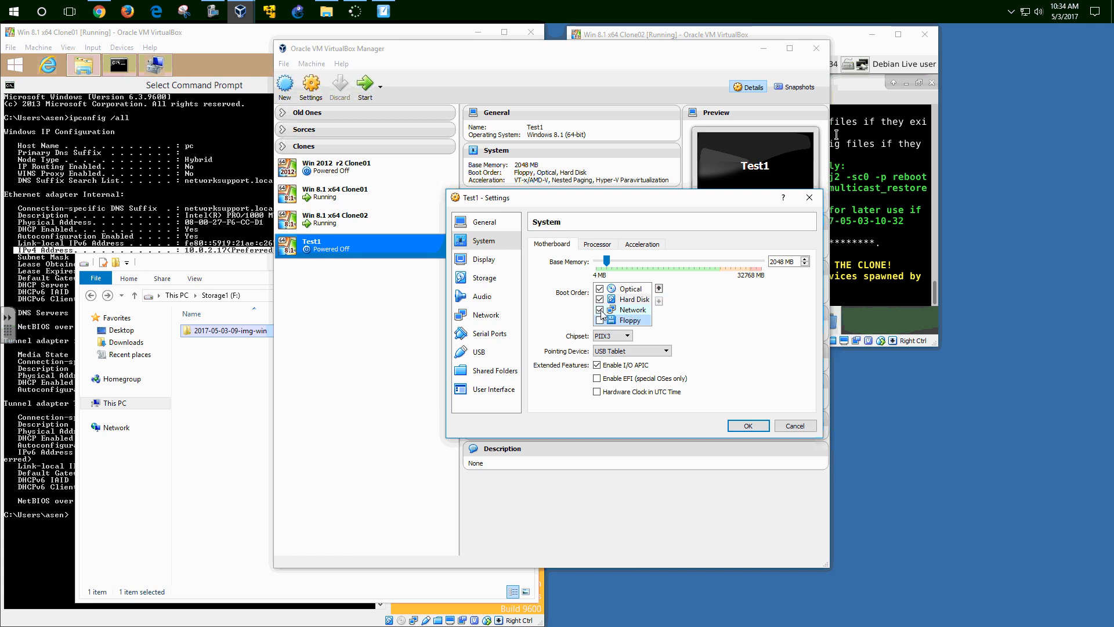
pyautogui.click(626, 310)
pyautogui.click(658, 288)
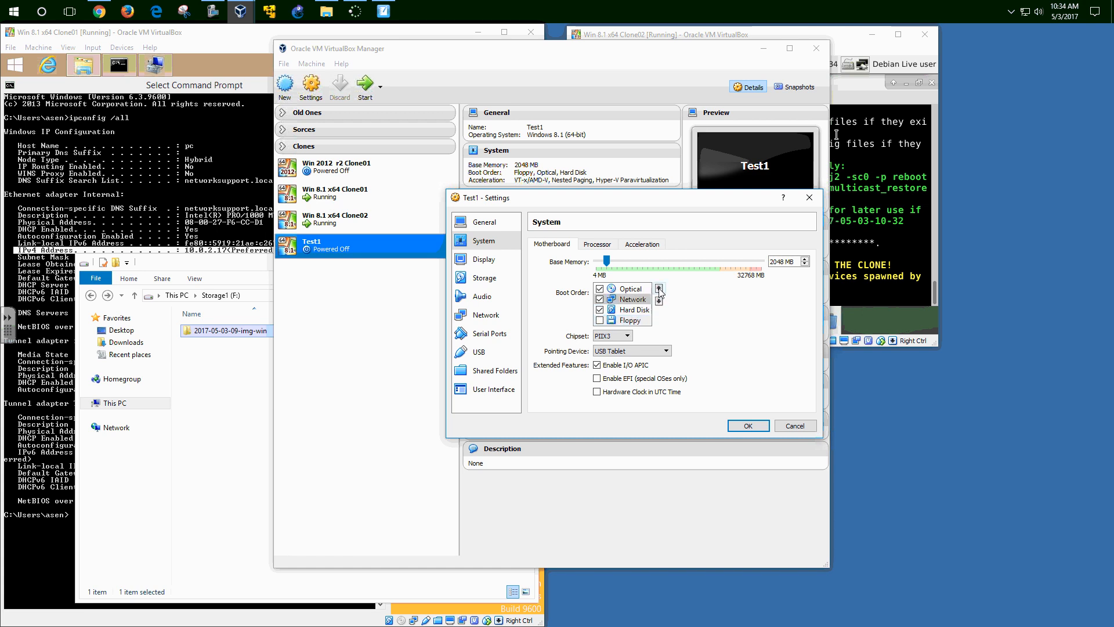
pyautogui.click(659, 288)
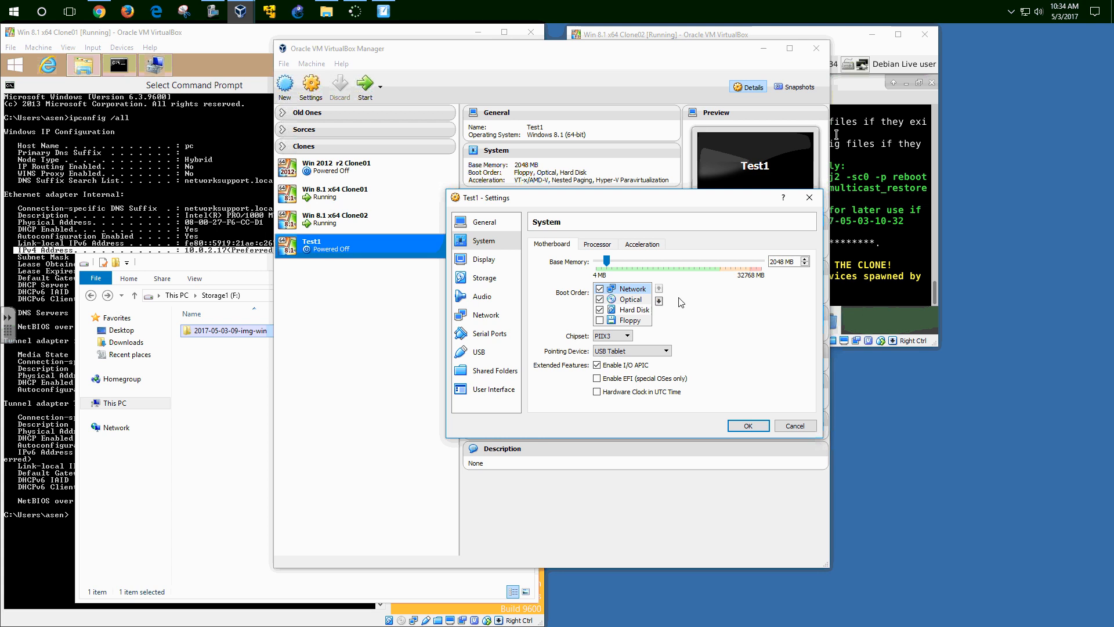
pyautogui.click(825, 34)
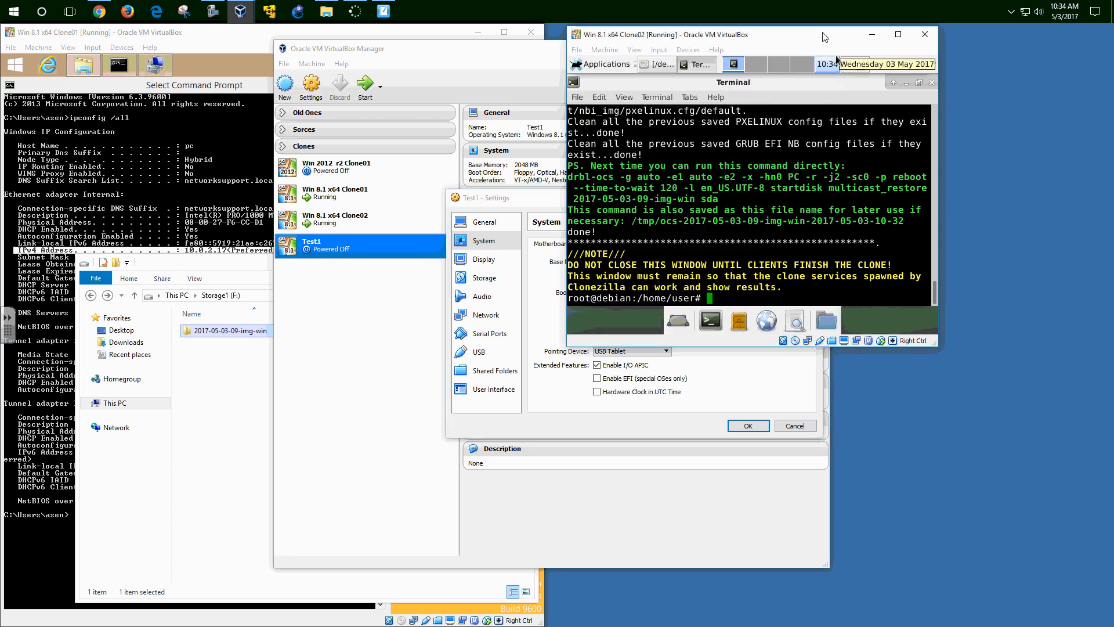
pyautogui.click(535, 200)
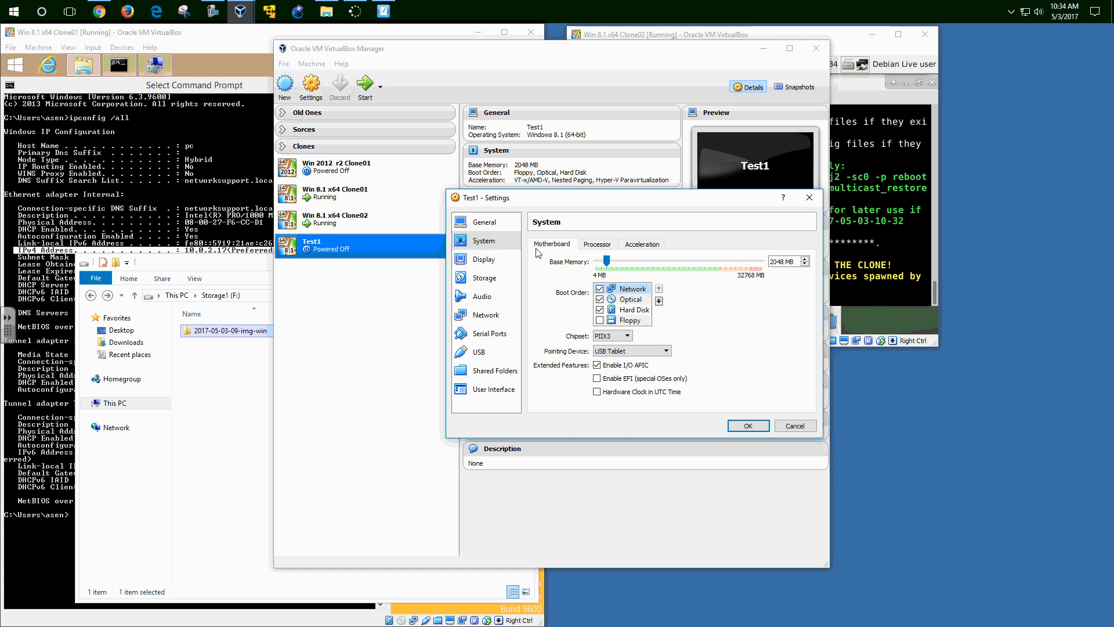
# - Attach Test1's network adapter to NAT Network 'NatNetwork' and save the settings
pyautogui.click(486, 317)
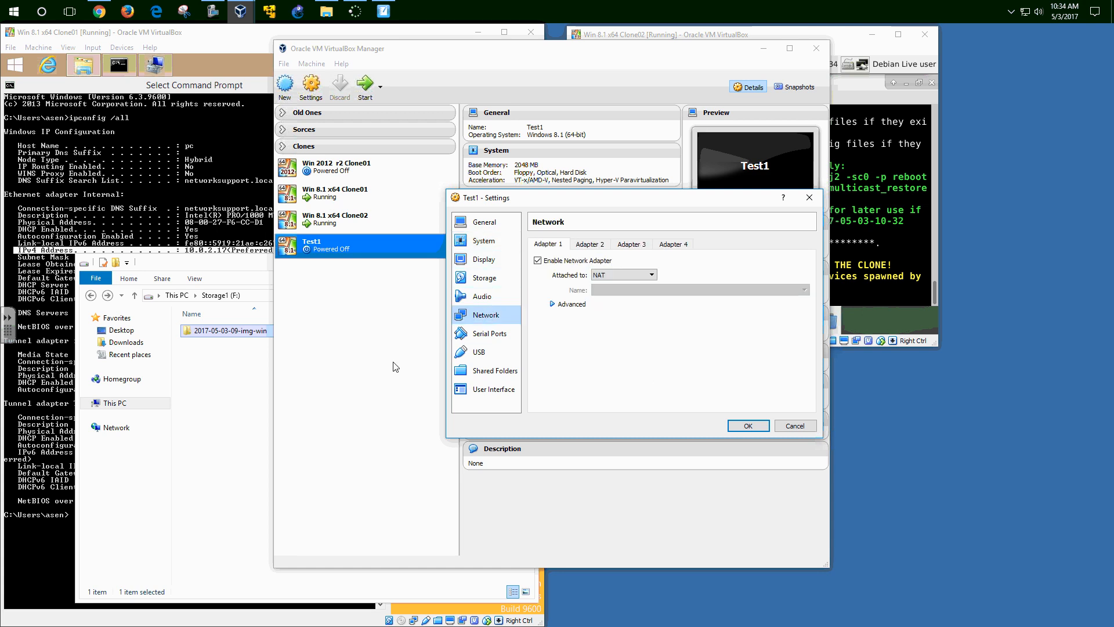
pyautogui.click(632, 275)
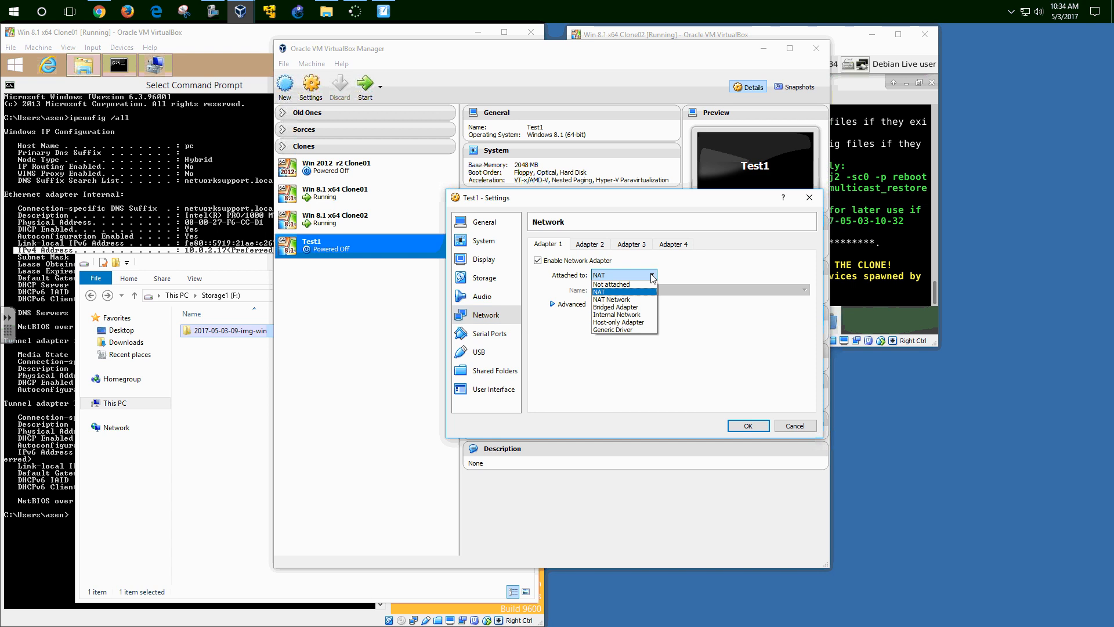
pyautogui.click(632, 300)
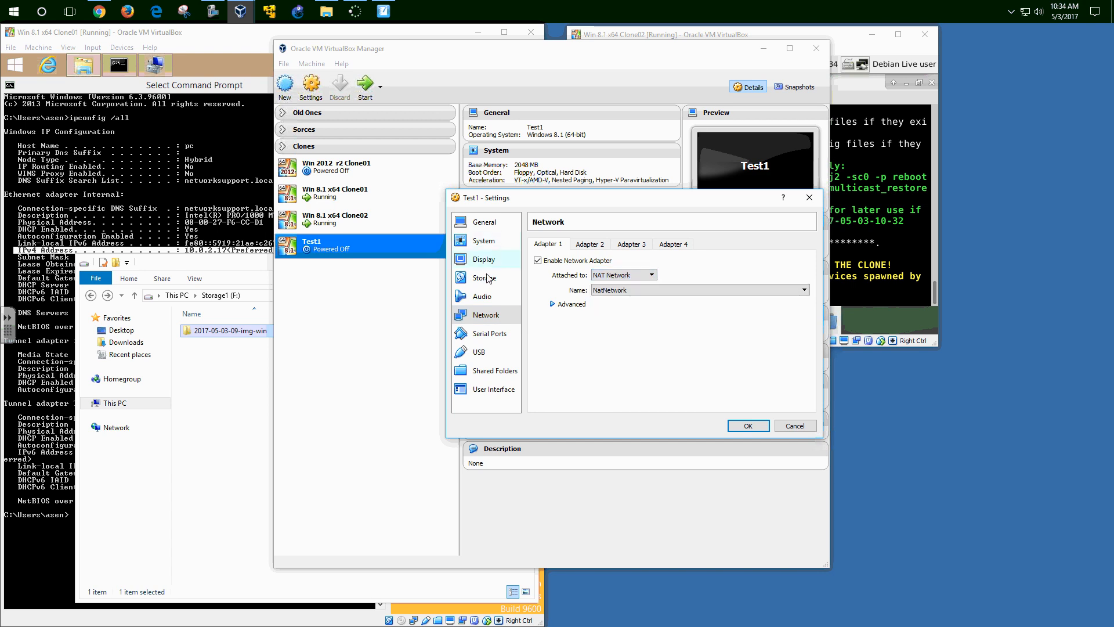
pyautogui.click(747, 426)
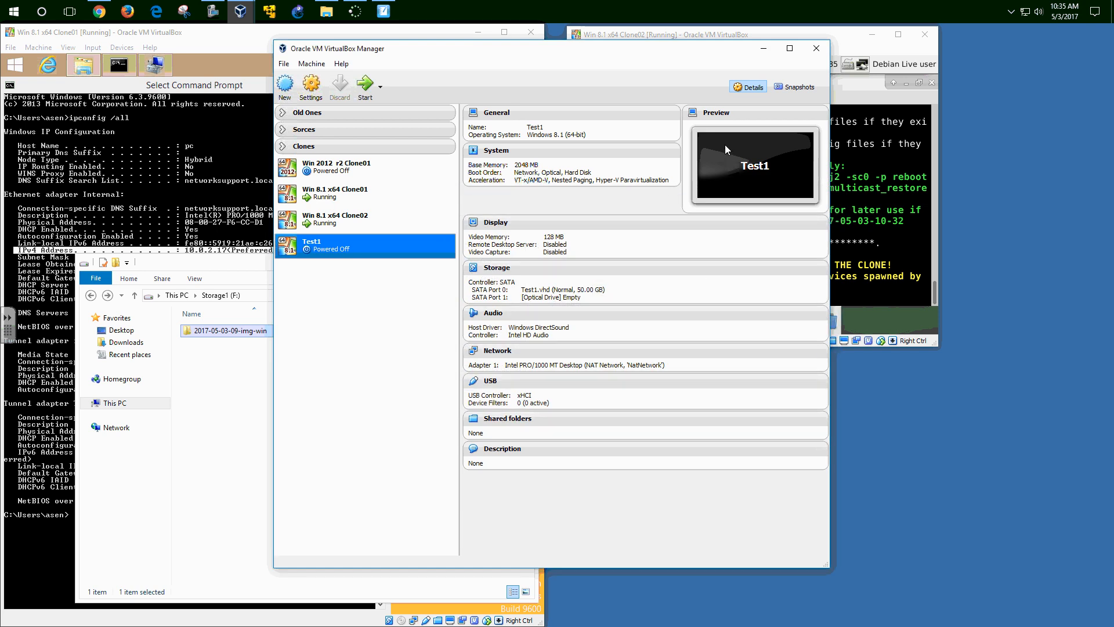
# - Start Test1 and let it PXE-boot into Clone02's DRBL environment for the multicast restore
pyautogui.click(366, 85)
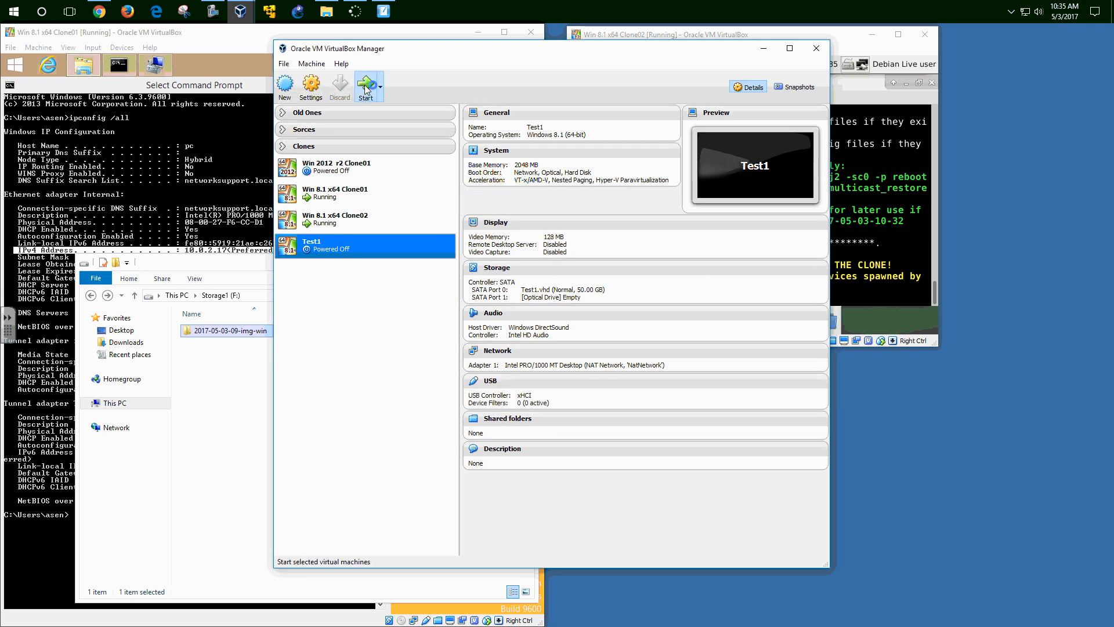
pyautogui.click(660, 33)
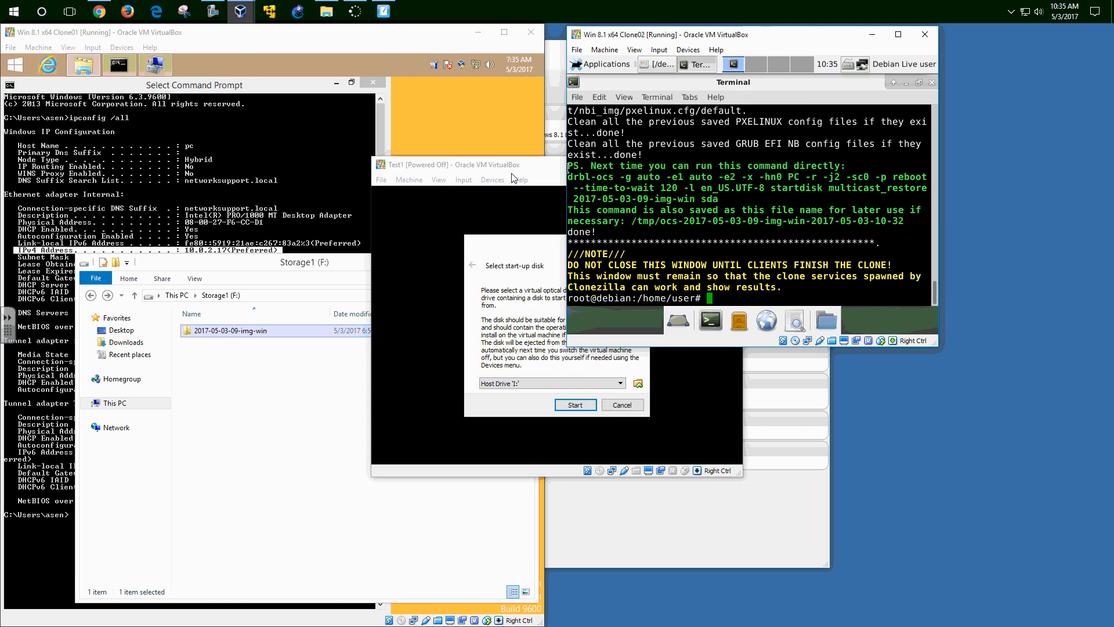
pyautogui.click(547, 266)
pyautogui.click(592, 402)
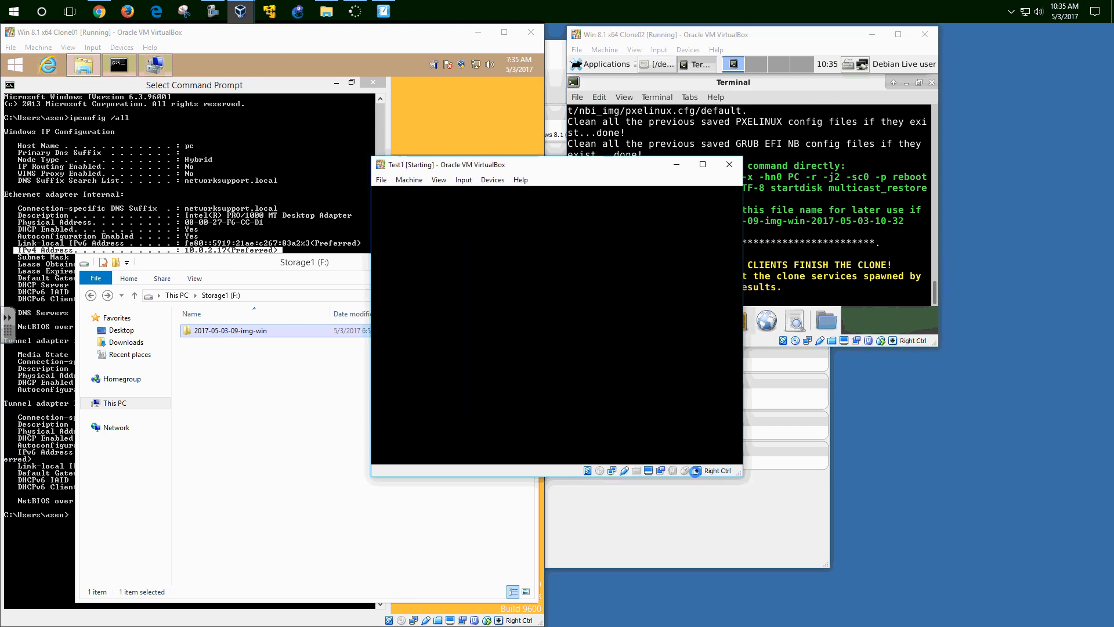
pyautogui.moveTo(559, 171); pyautogui.dragTo(651, 265)
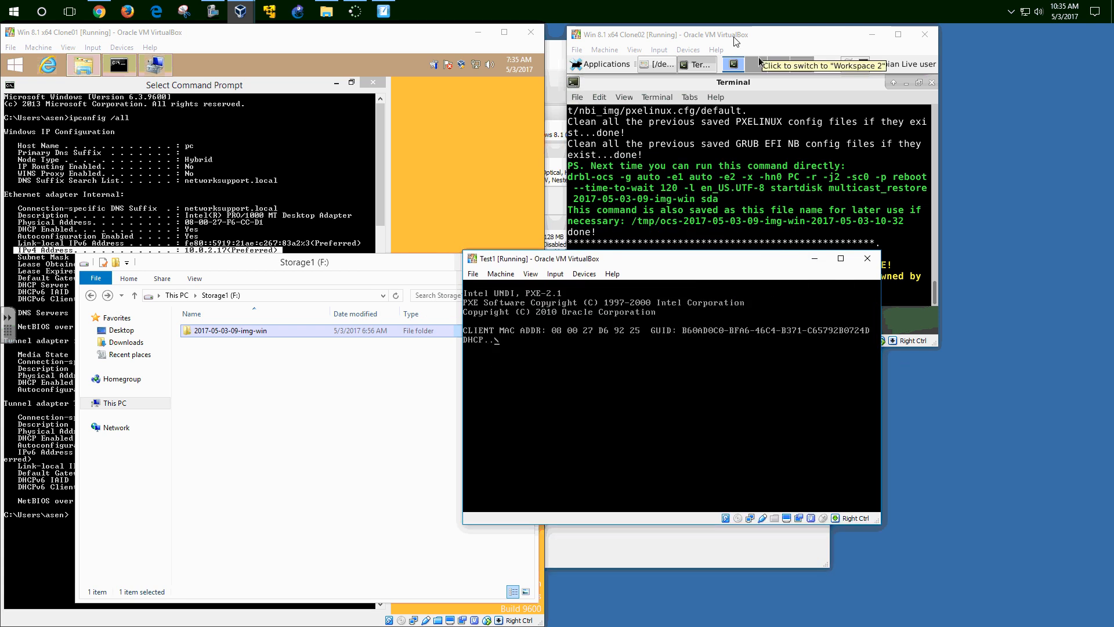
pyautogui.click(751, 38)
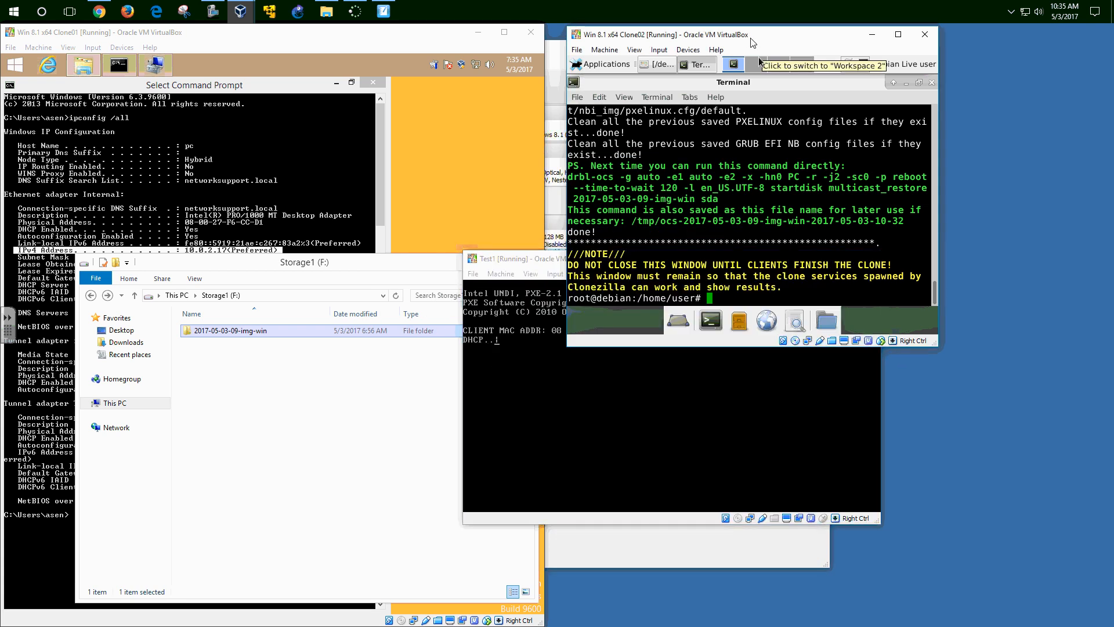
pyautogui.click(550, 260)
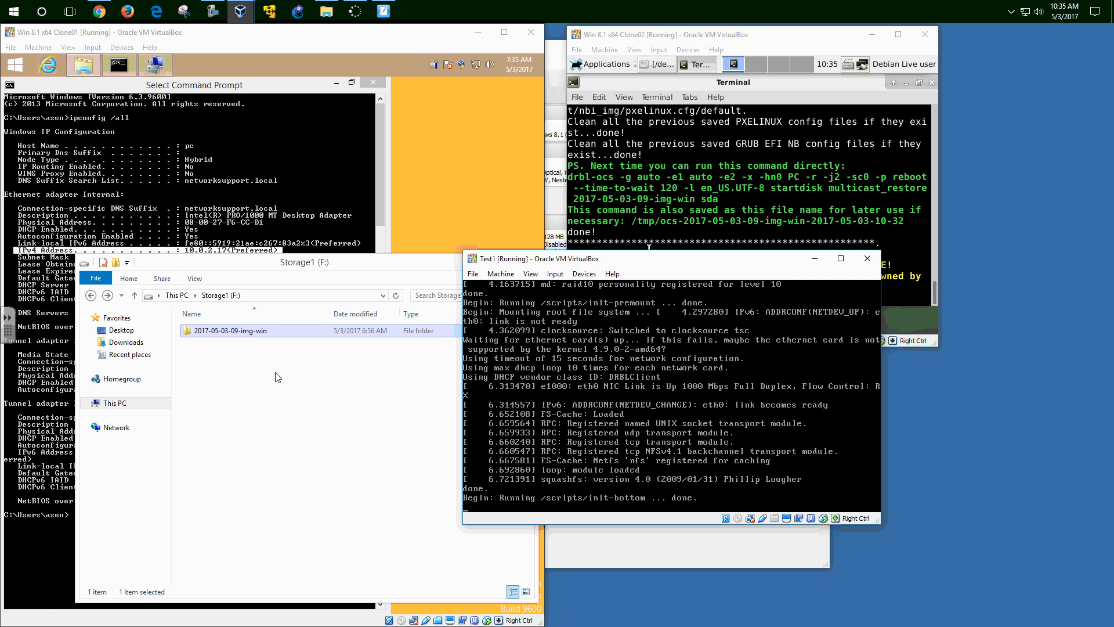
pyautogui.moveTo(661, 264); pyautogui.dragTo(814, 341)
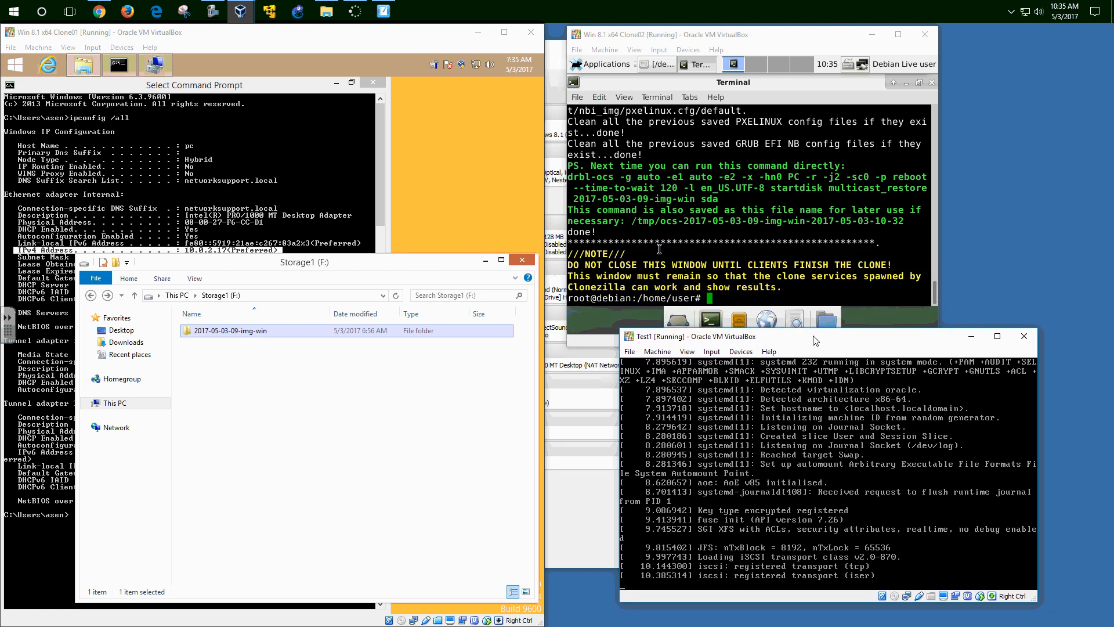
pyautogui.click(560, 53)
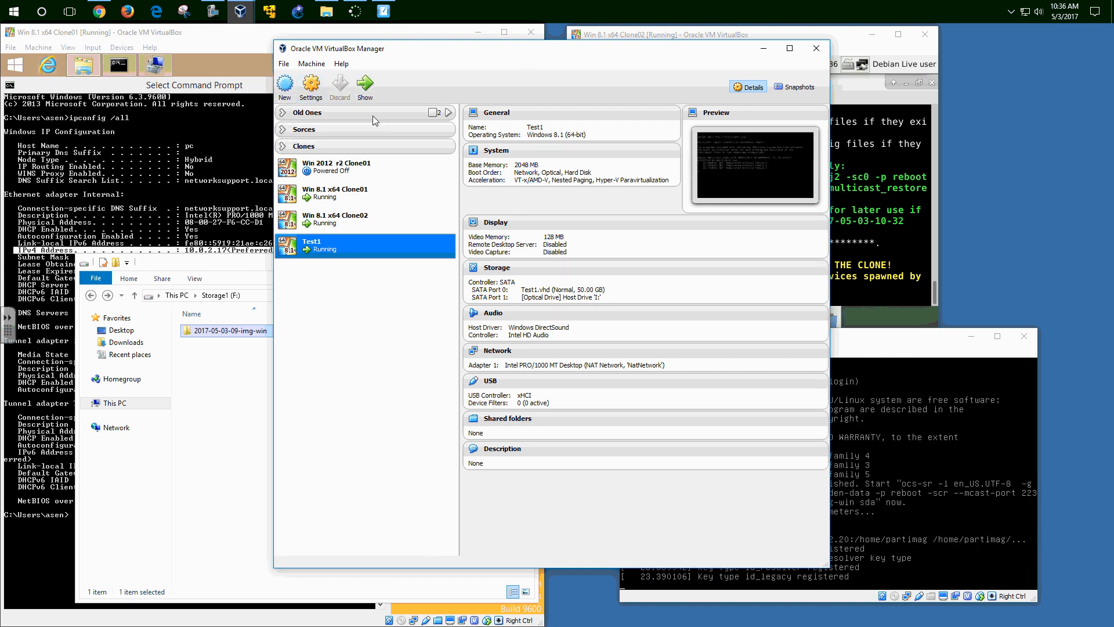
# - Create a new VM named Test2 with version Windows 8.1 (64-bit)
pyautogui.moveTo(433, 52); pyautogui.dragTo(333, 73)
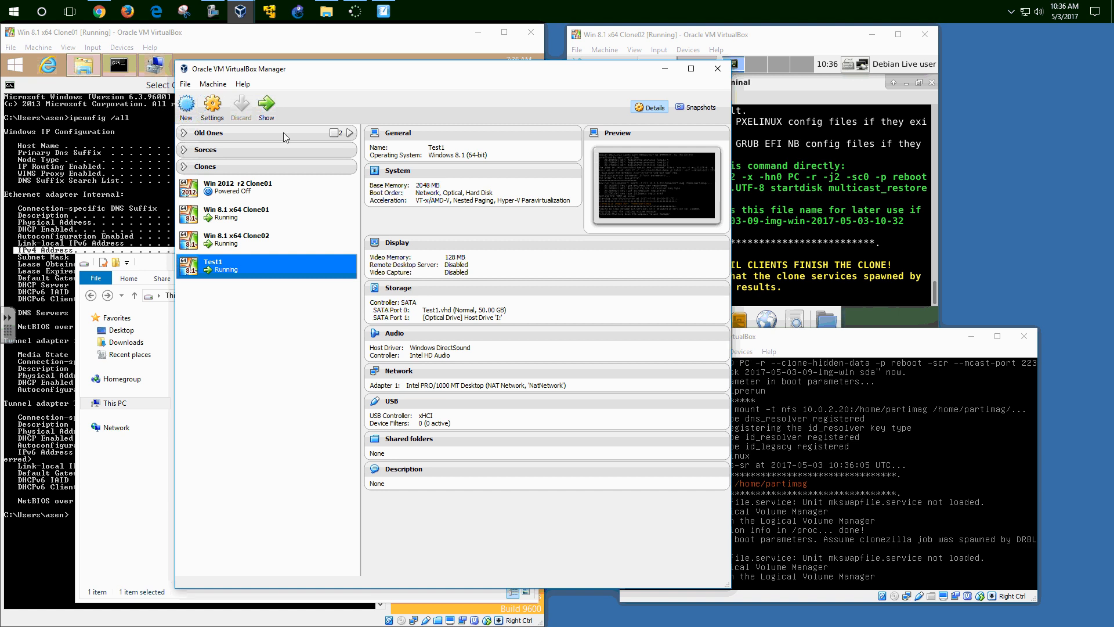
pyautogui.click(188, 107)
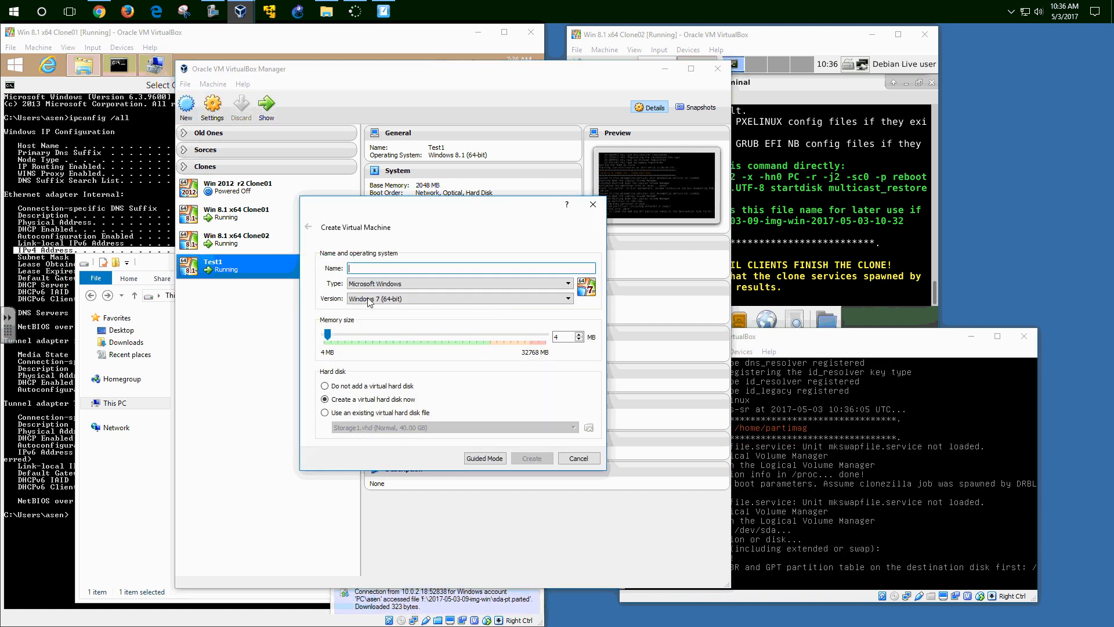
pyautogui.write('Test2')
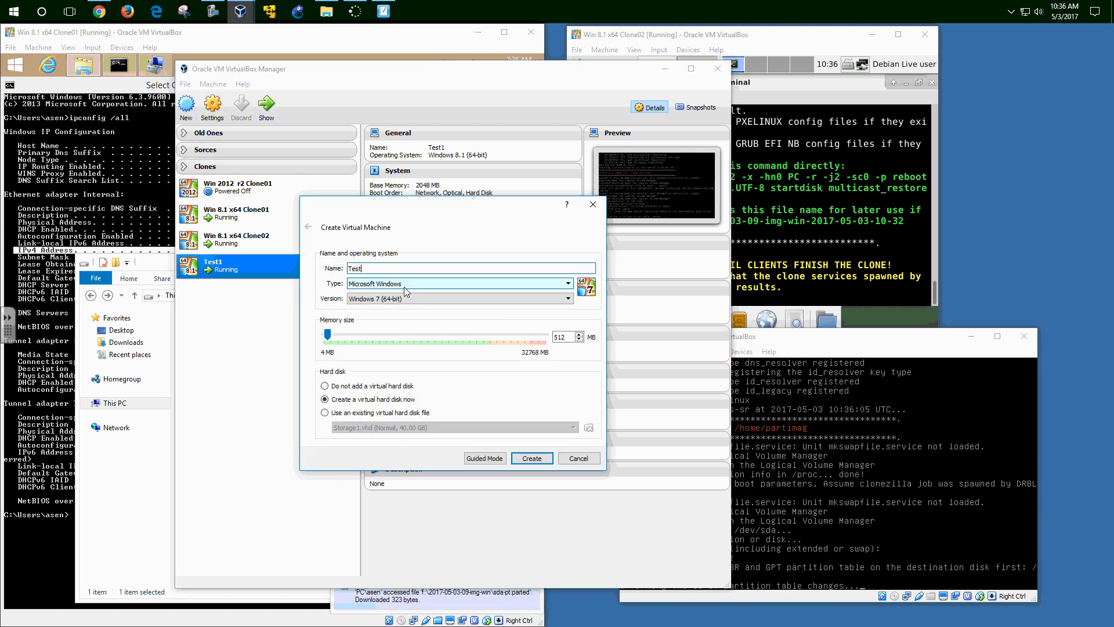
pyautogui.click(419, 302)
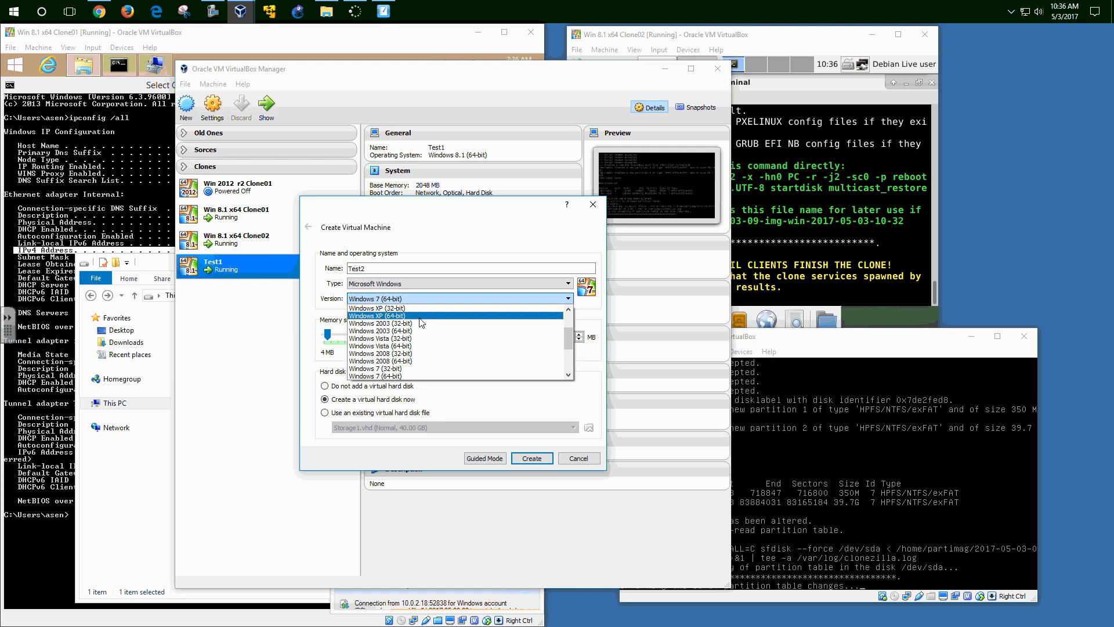
pyautogui.click(567, 372)
pyautogui.click(567, 374)
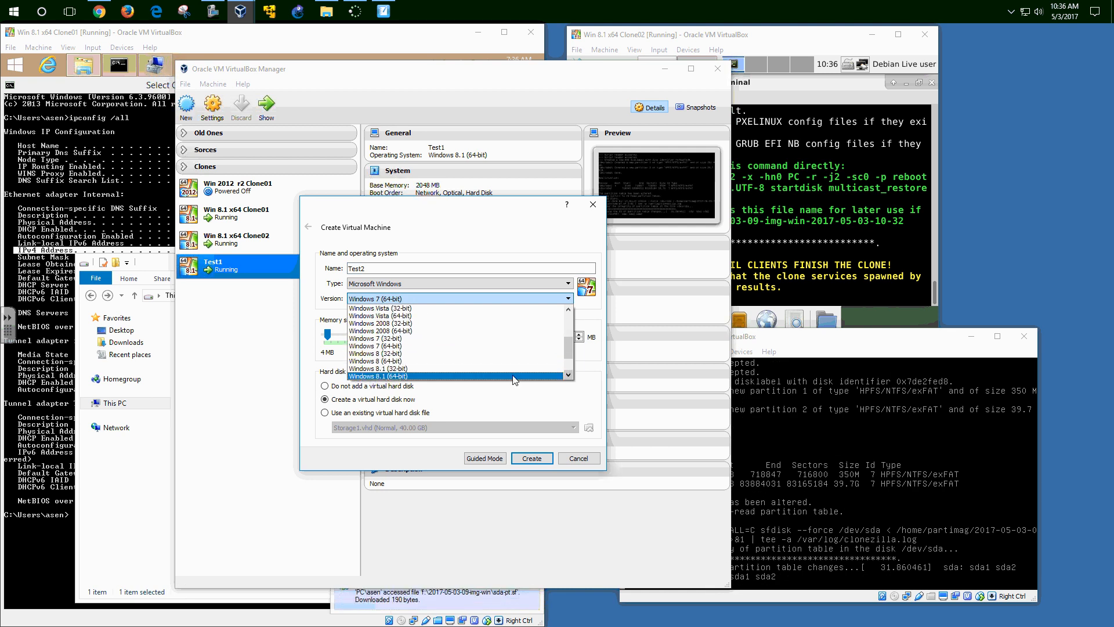
pyautogui.click(425, 376)
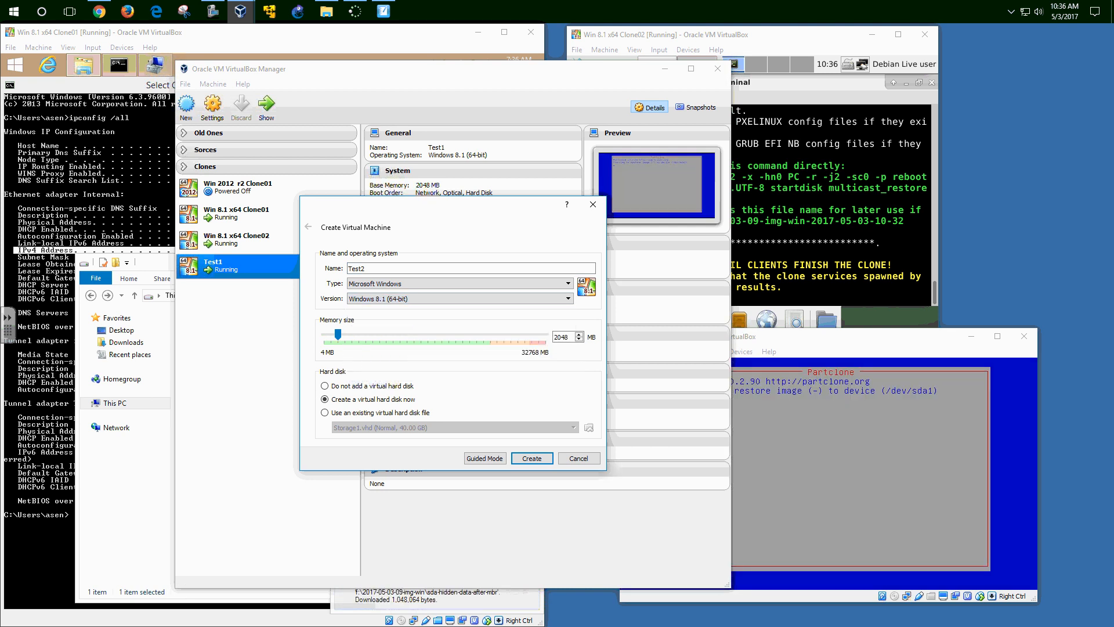
pyautogui.moveTo(830, 347); pyautogui.dragTo(897, 358)
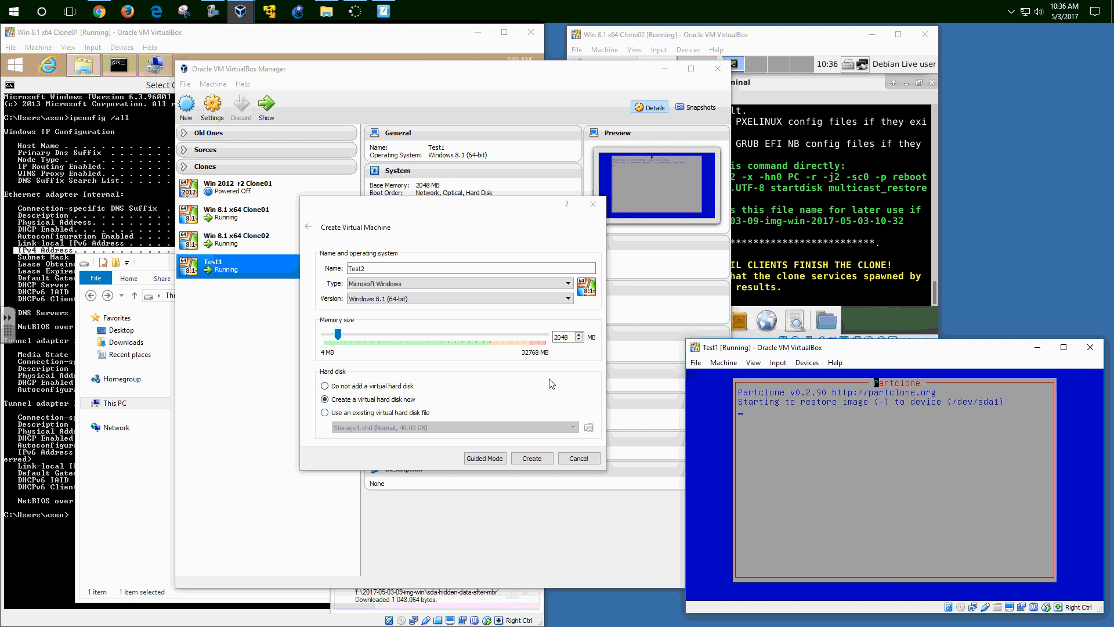
# - Give Test2 a 50.00 GB virtual disk and finish creating the machine
pyautogui.click(532, 458)
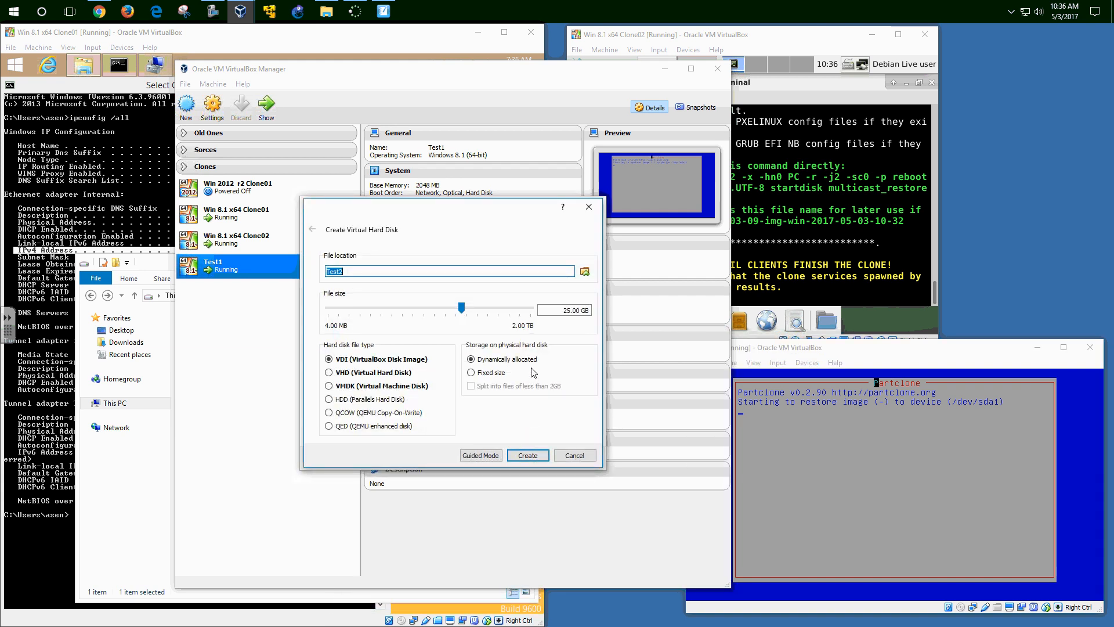
pyautogui.click(495, 310)
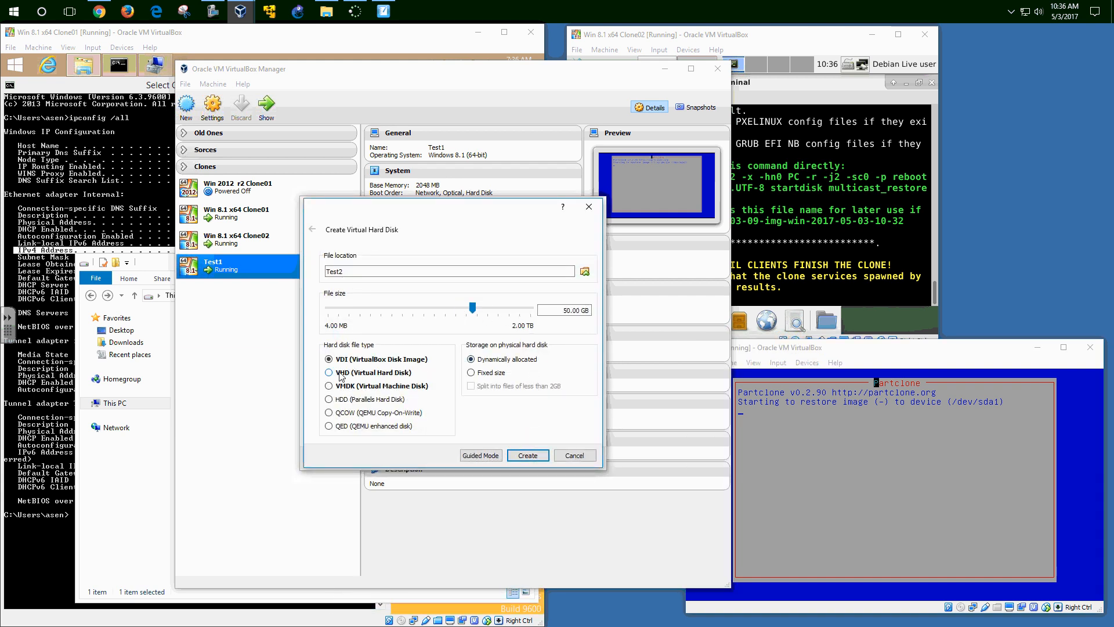
pyautogui.click(527, 455)
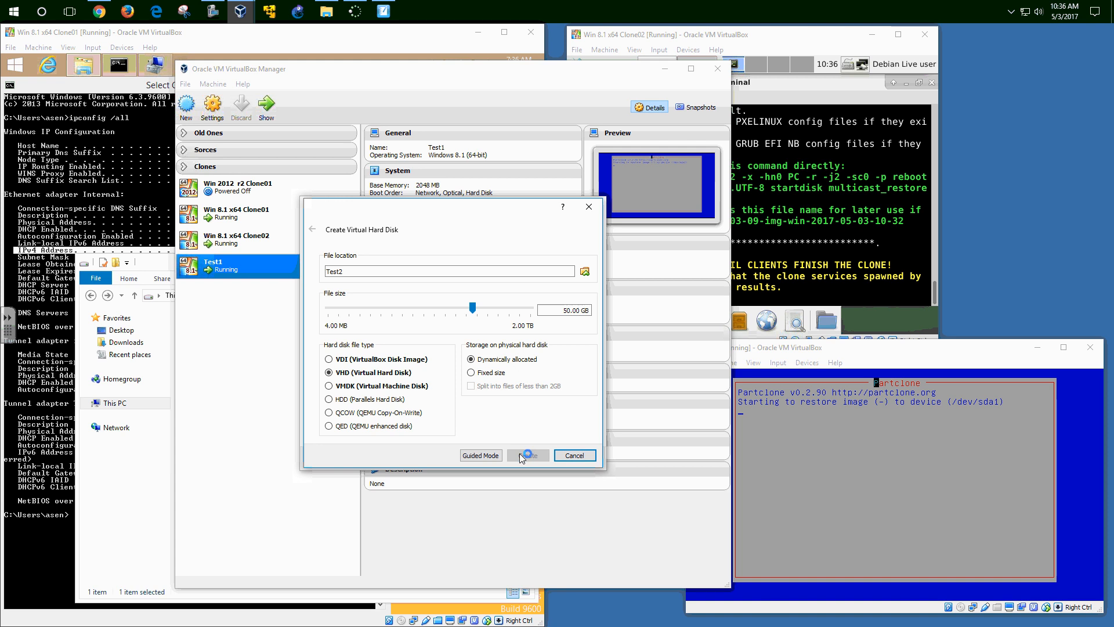
# - In Test2's System settings, drop Floppy and put Network first in the boot order
pyautogui.click(213, 105)
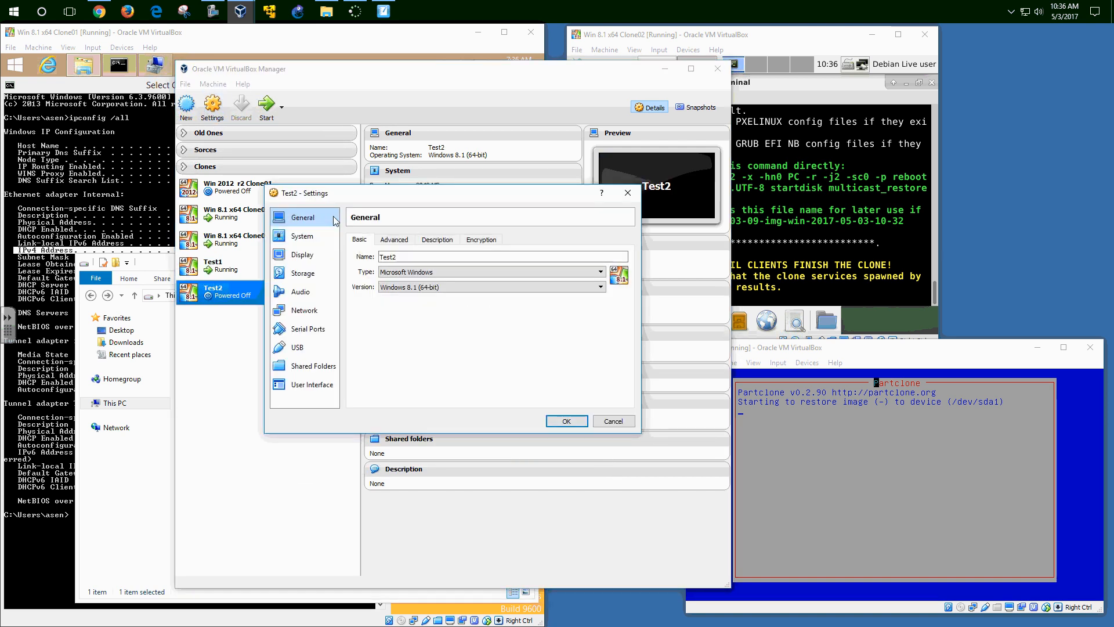
pyautogui.click(302, 236)
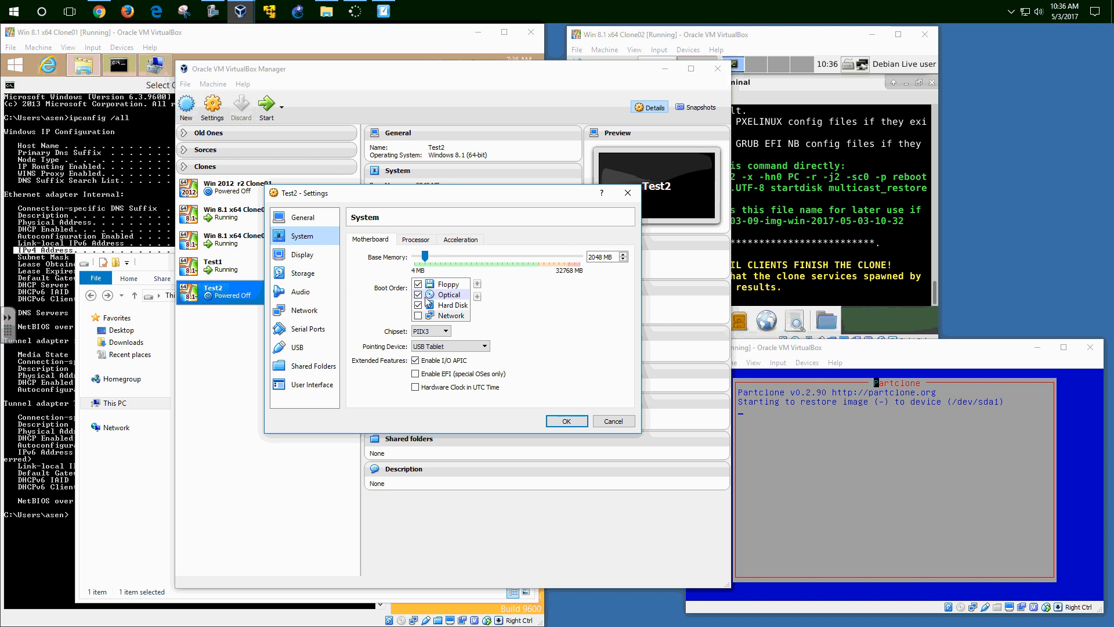
pyautogui.click(426, 287)
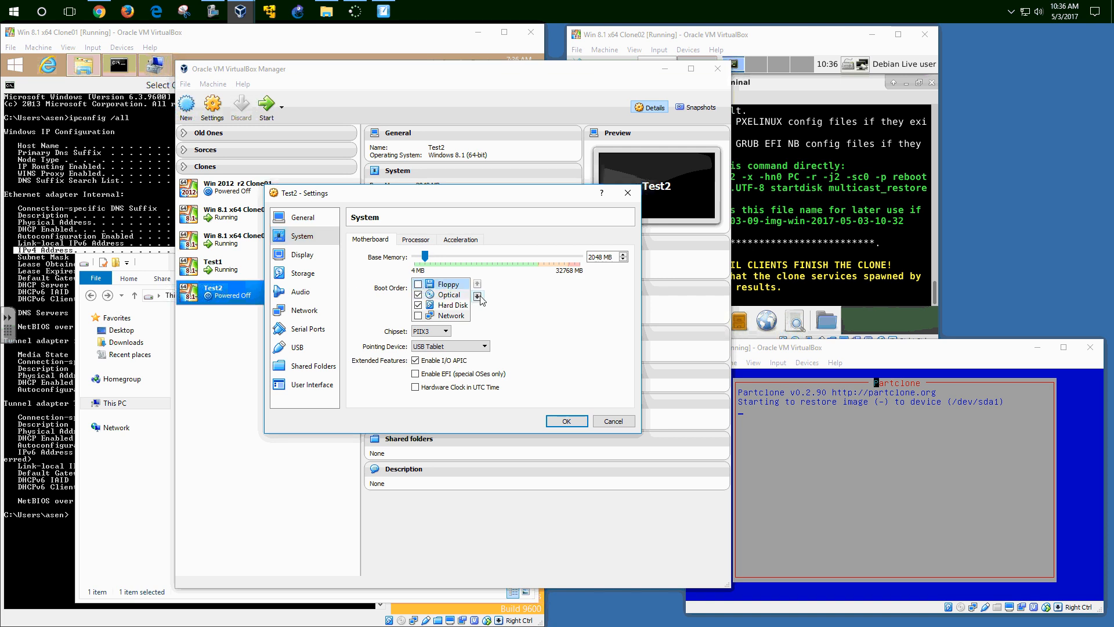
pyautogui.click(477, 296)
pyautogui.click(477, 296)
pyautogui.click(477, 297)
pyautogui.click(418, 305)
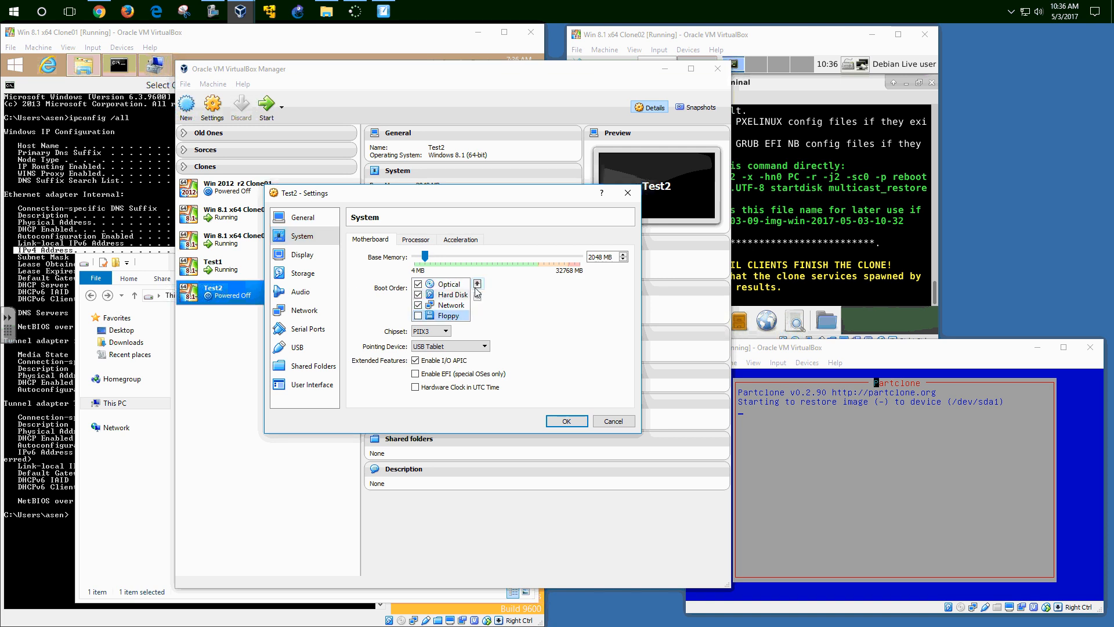
pyautogui.click(477, 284)
pyautogui.click(477, 284)
pyautogui.click(477, 284)
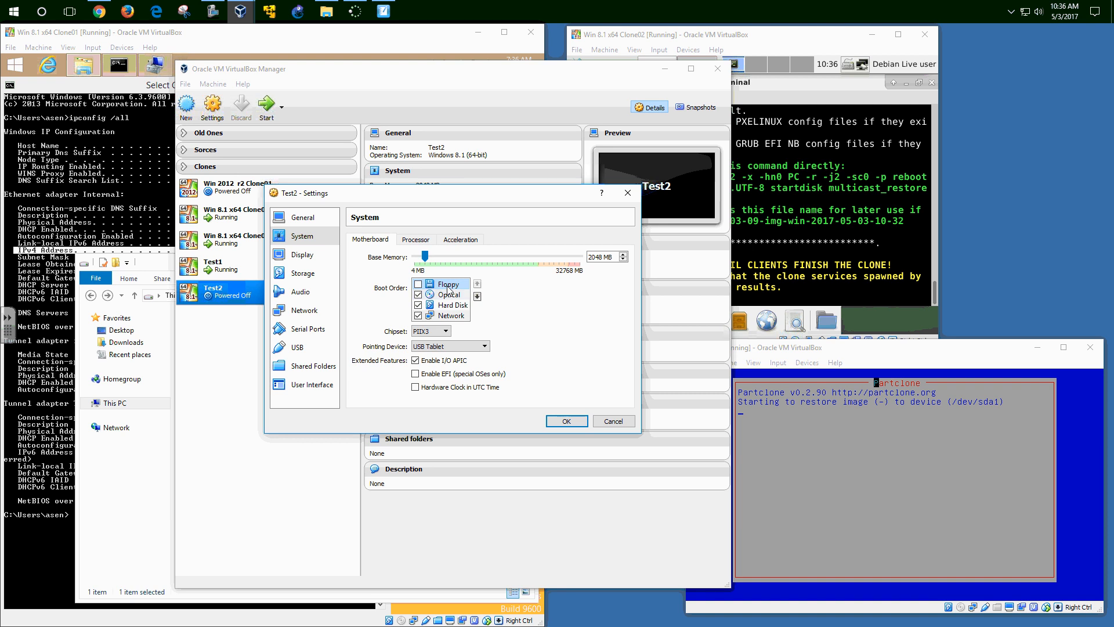
pyautogui.click(477, 296)
pyautogui.click(477, 296)
pyautogui.click(477, 297)
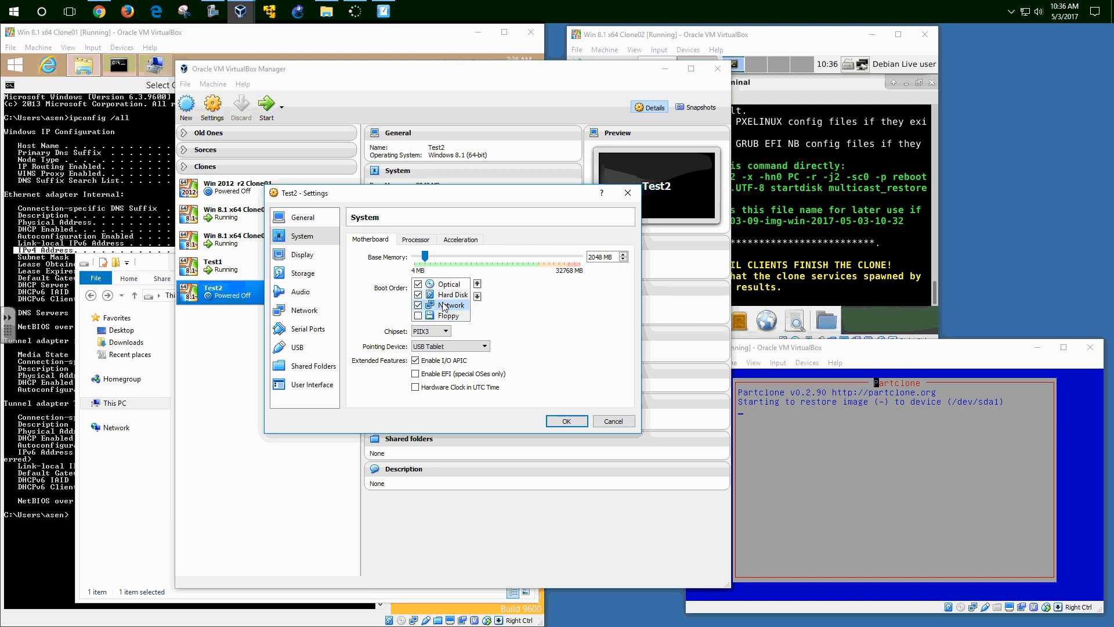
pyautogui.click(477, 284)
pyautogui.click(477, 284)
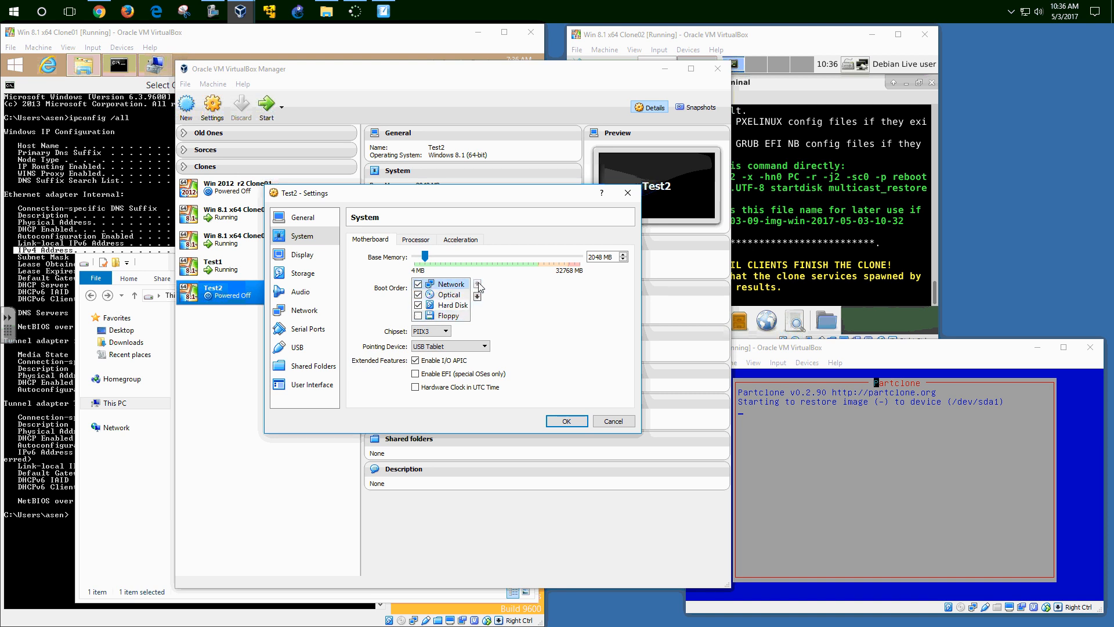
# - Attach Test2's network adapter to NAT Network 'NatNetwork' and save the settings
pyautogui.click(311, 311)
pyautogui.click(441, 270)
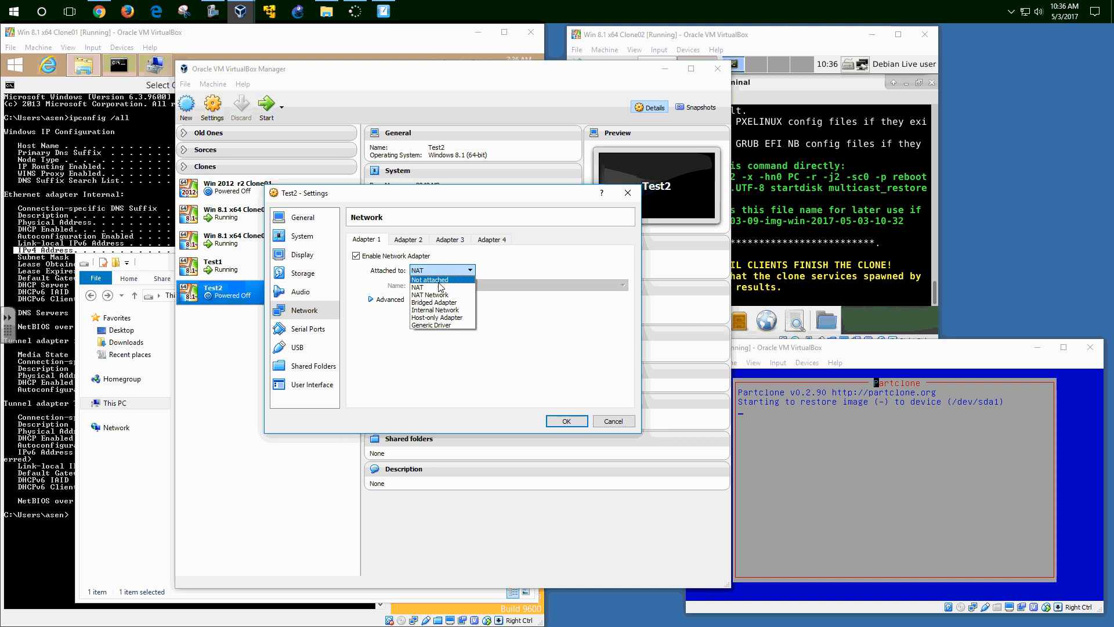
pyautogui.click(439, 295)
pyautogui.click(567, 425)
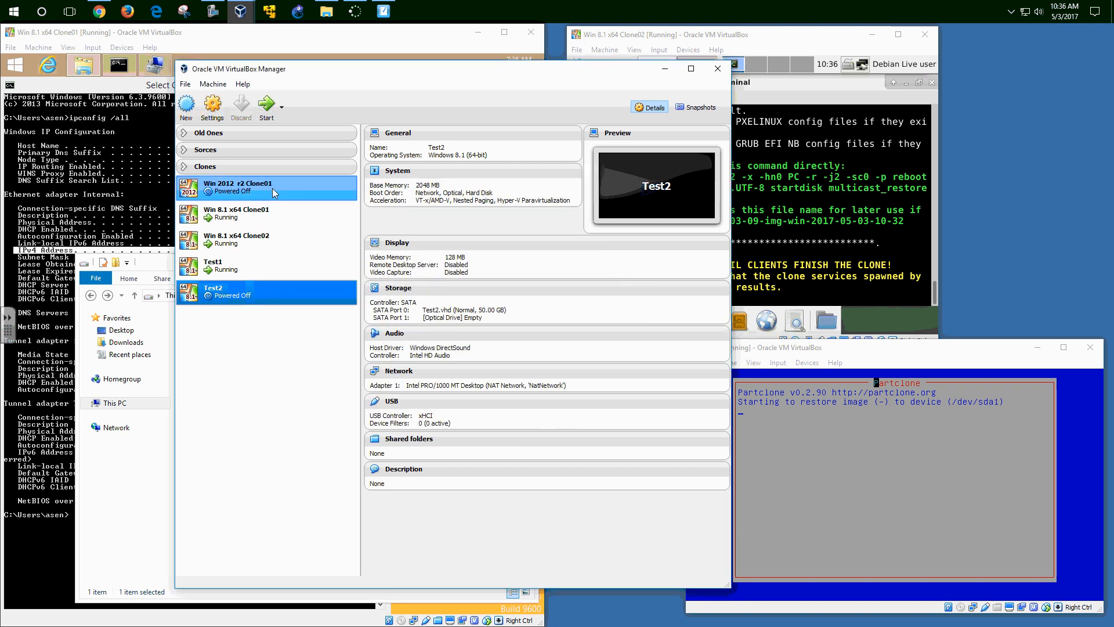
# - Start Test2 without a start-up disk so it PXE-boots and receives the clone alongside Test1
pyautogui.click(268, 107)
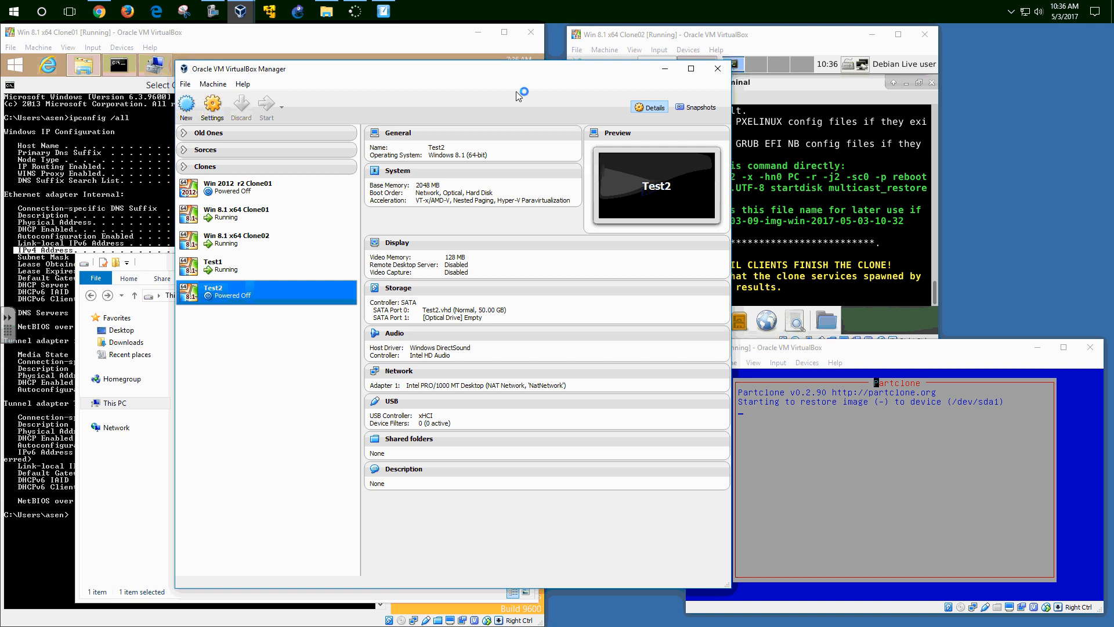
pyautogui.click(387, 44)
pyautogui.click(816, 40)
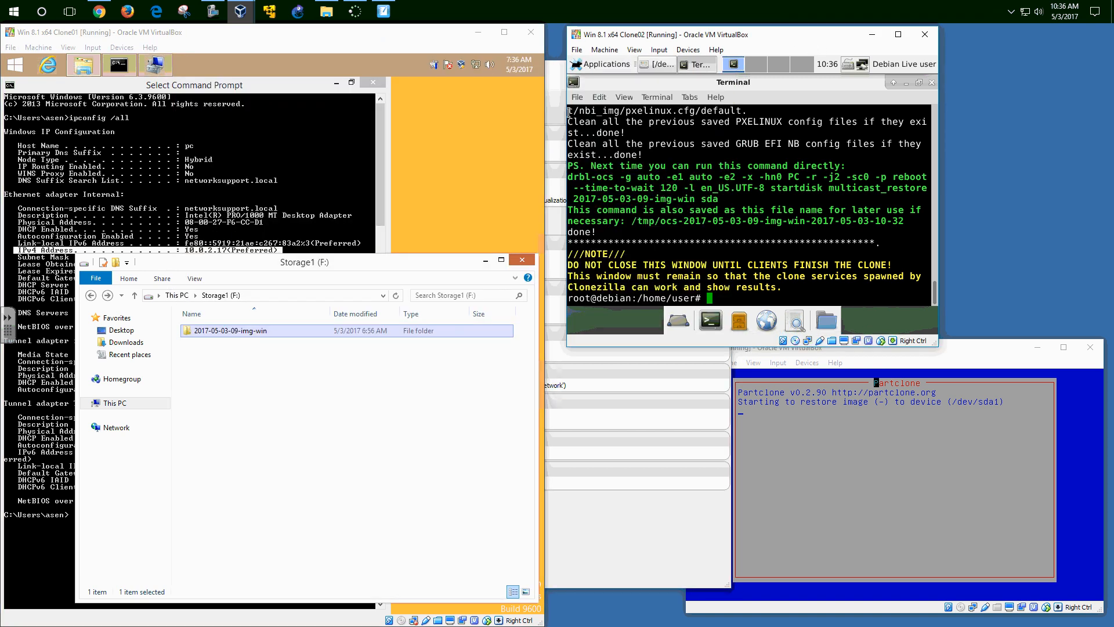
pyautogui.click(576, 404)
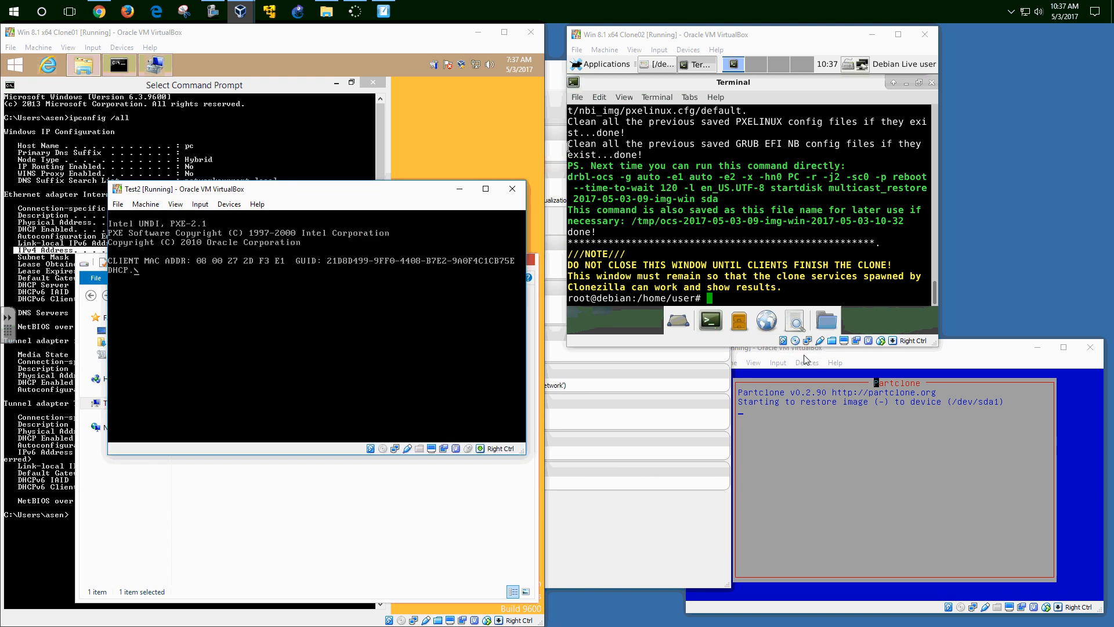
pyautogui.click(975, 349)
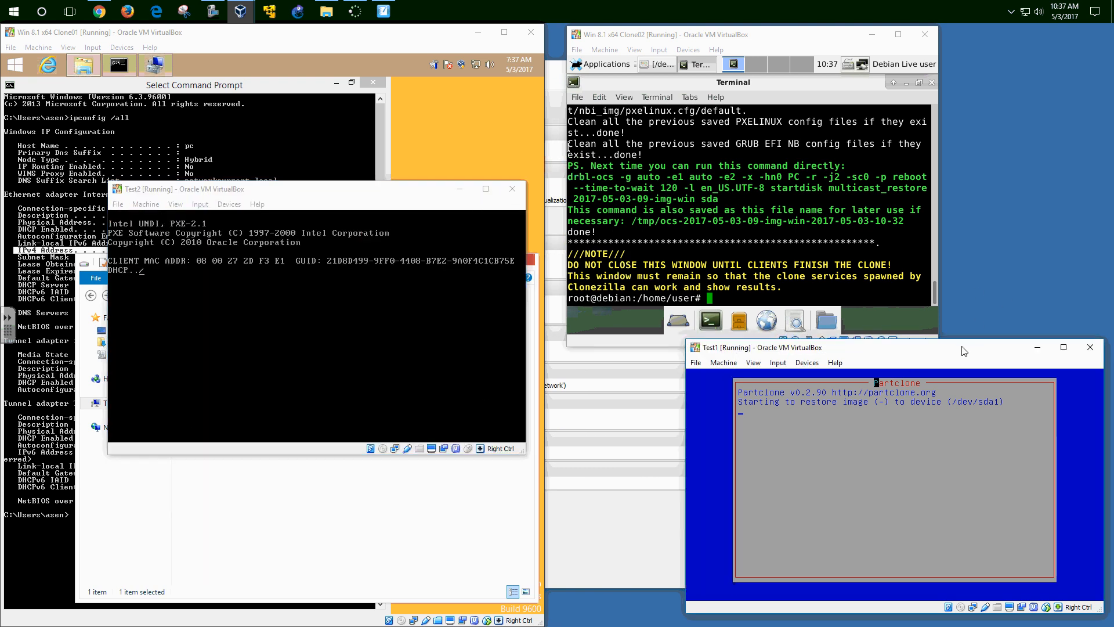
pyautogui.moveTo(963, 350); pyautogui.dragTo(960, 363)
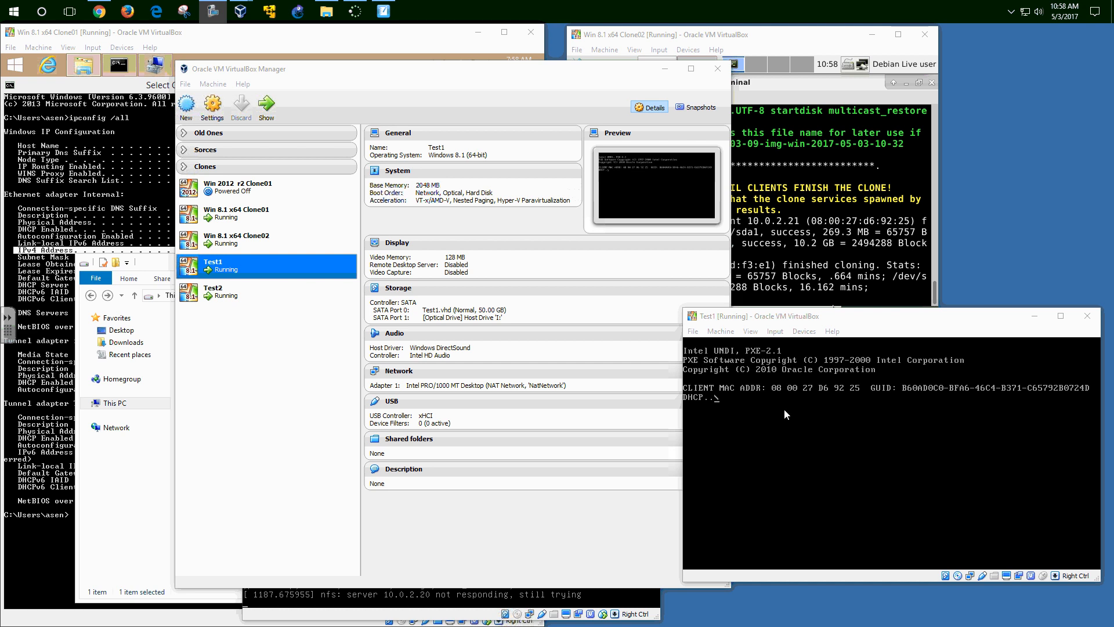
# - Press Escape in Test1's console to boot Windows from disk, and power off Test2
pyautogui.click(785, 410)
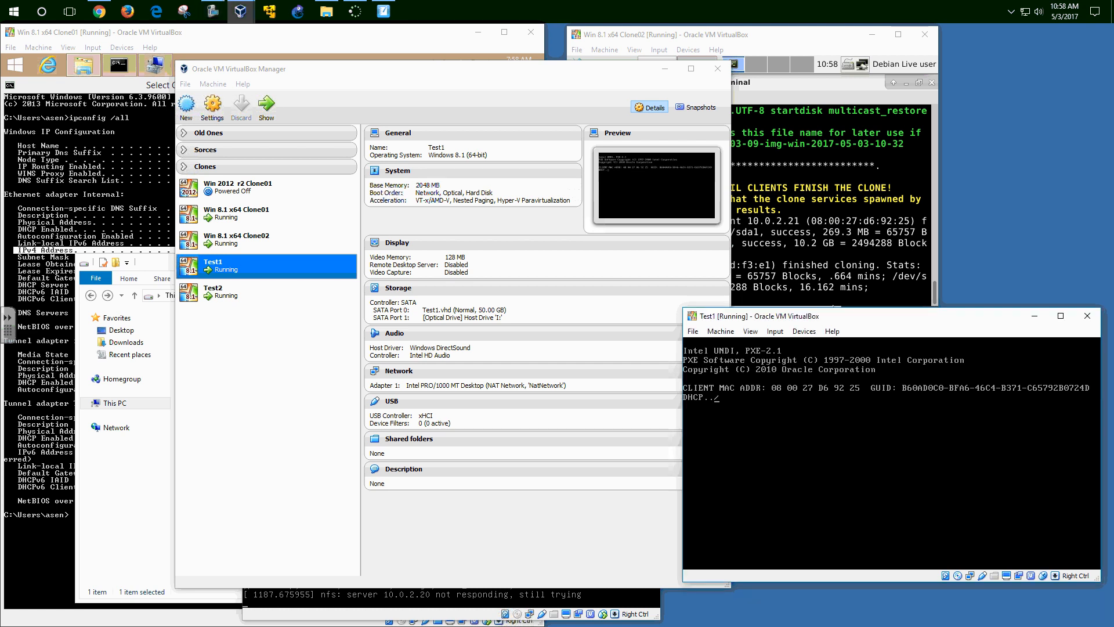
pyautogui.press('Escape')
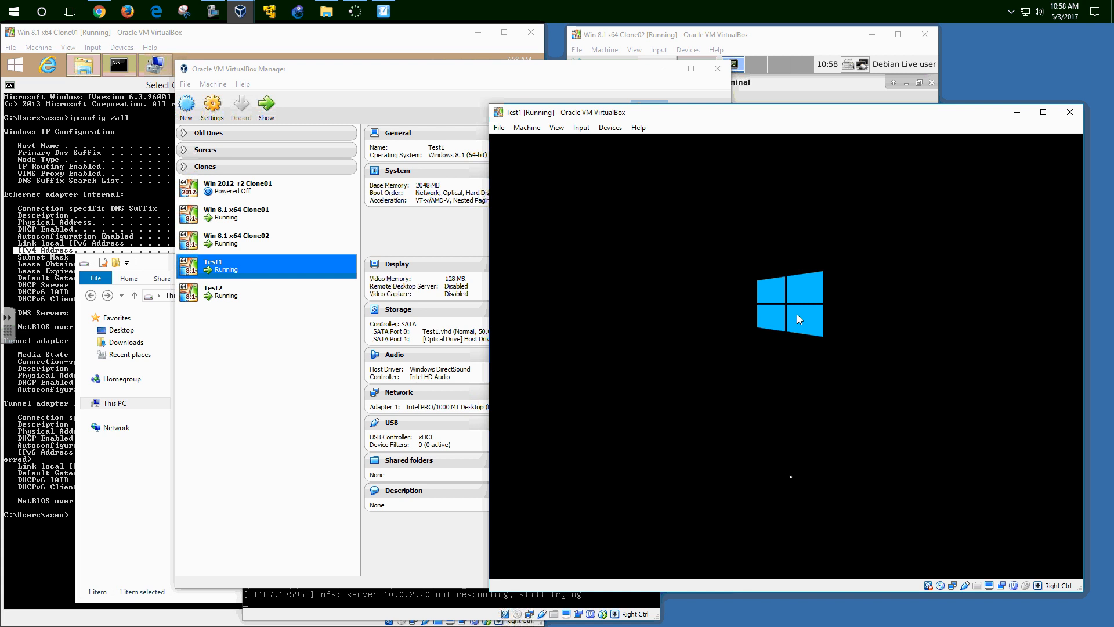
pyautogui.click(427, 616)
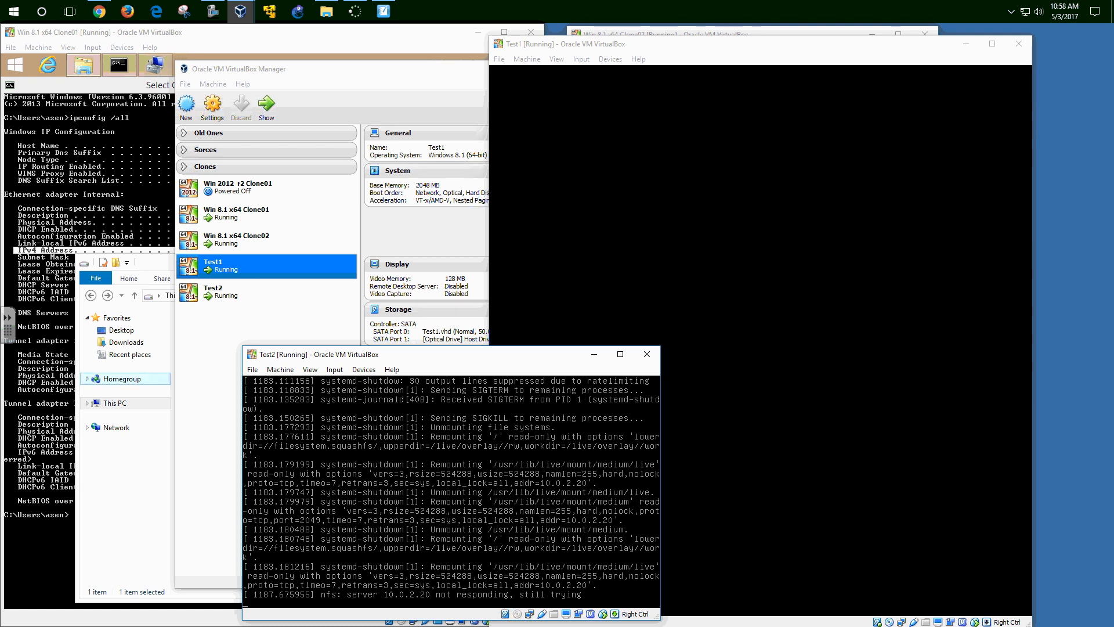
pyautogui.click(645, 353)
pyautogui.click(429, 498)
pyautogui.click(403, 521)
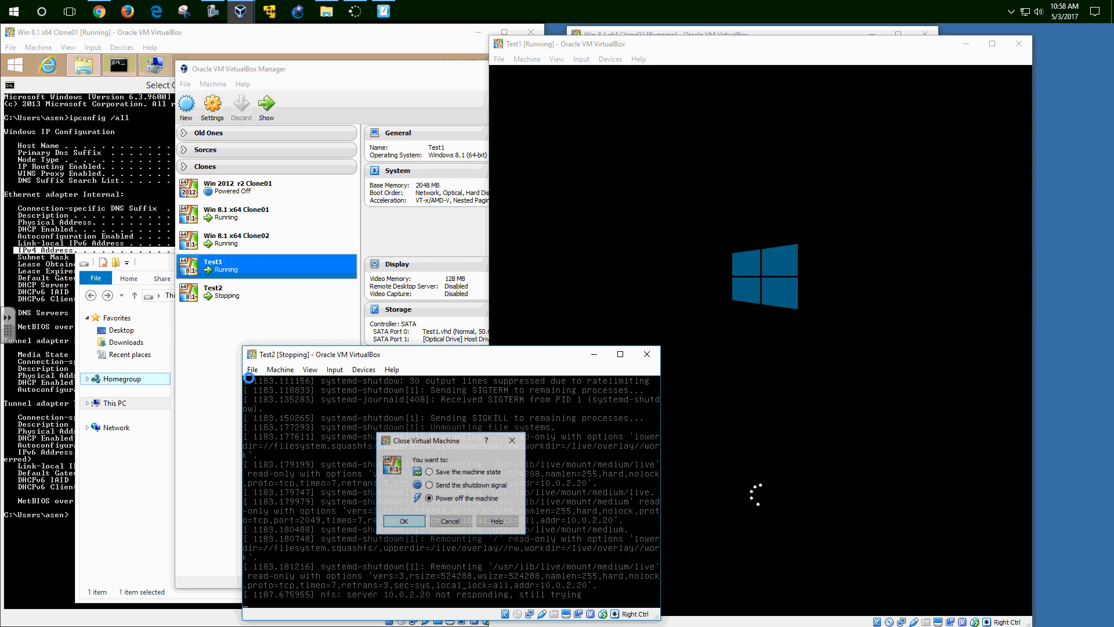
pyautogui.click(216, 295)
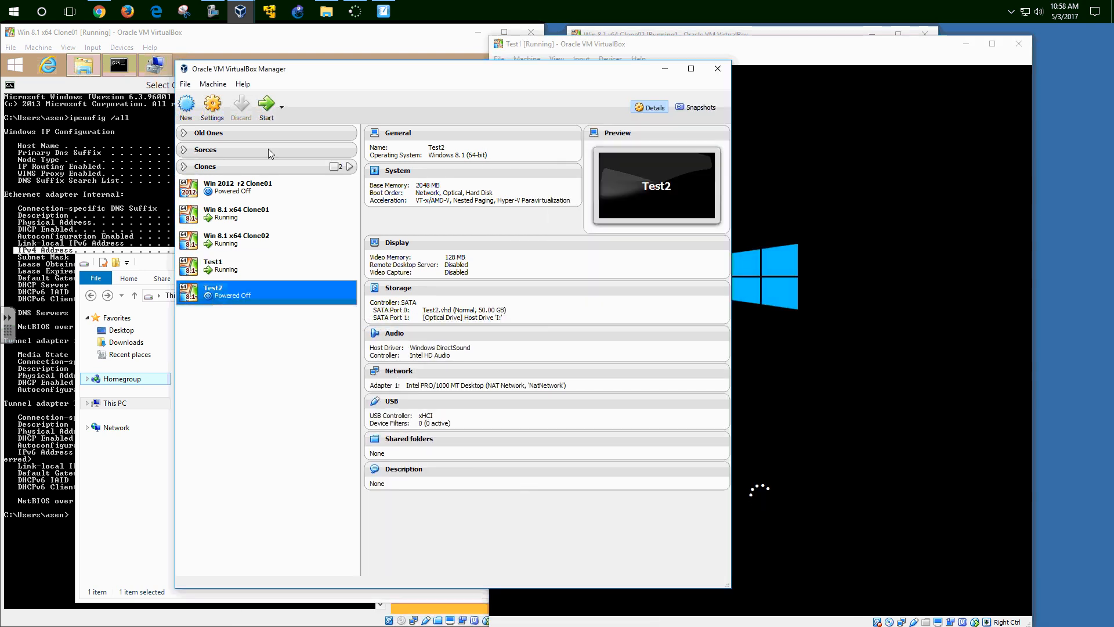
# - Restart Test2 from its disk instead of network boot, with Test2 on the left and Test1 on the right
pyautogui.click(266, 108)
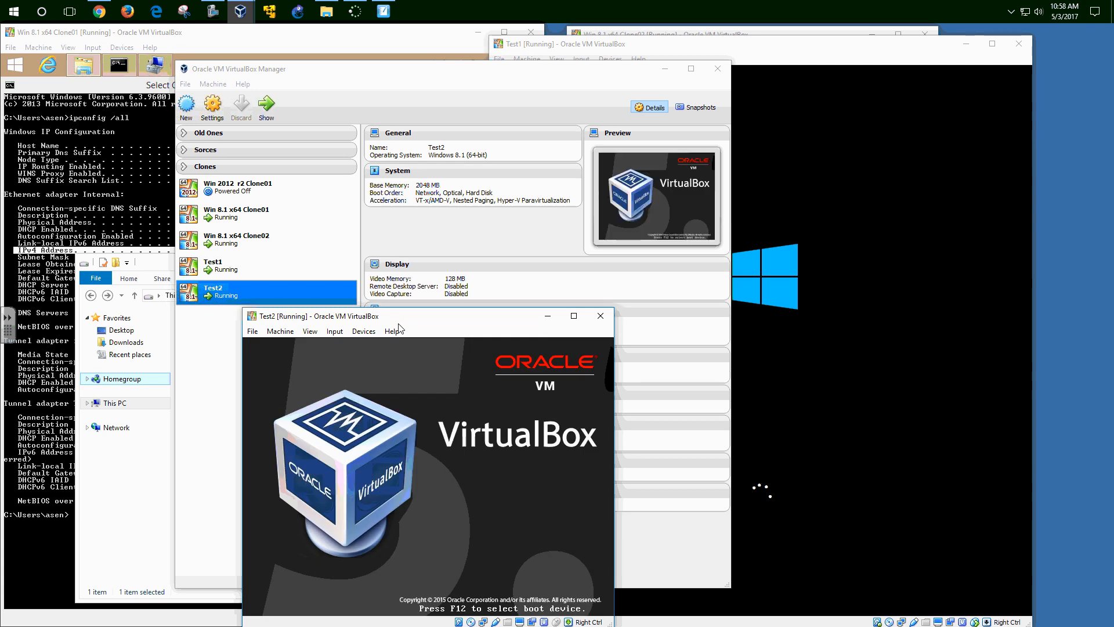
pyautogui.press('Escape')
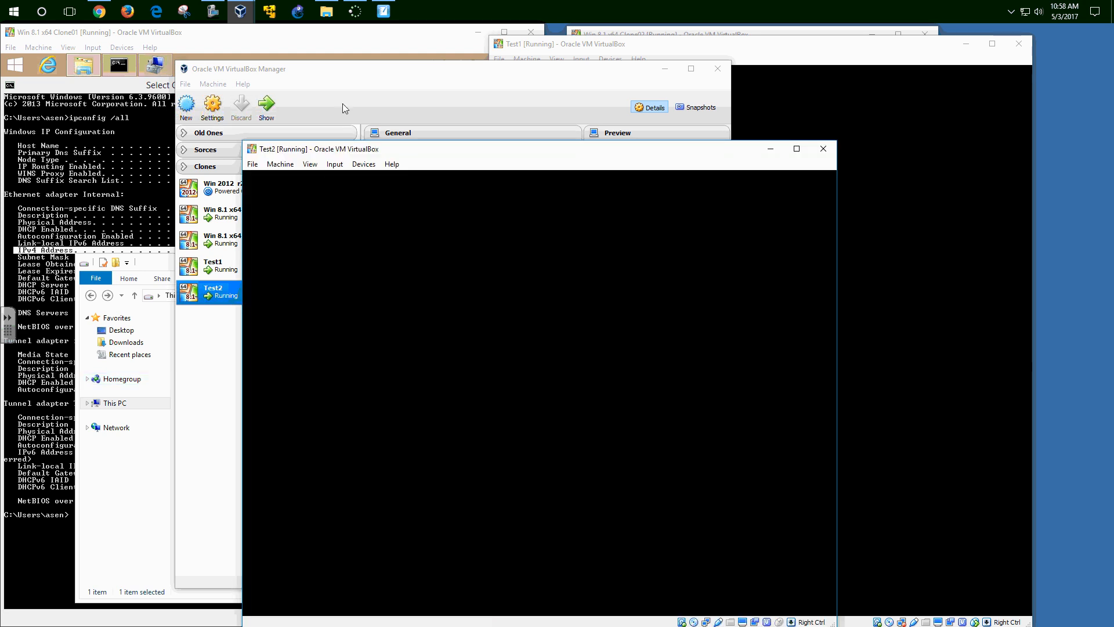
pyautogui.moveTo(455, 149); pyautogui.dragTo(248, 81)
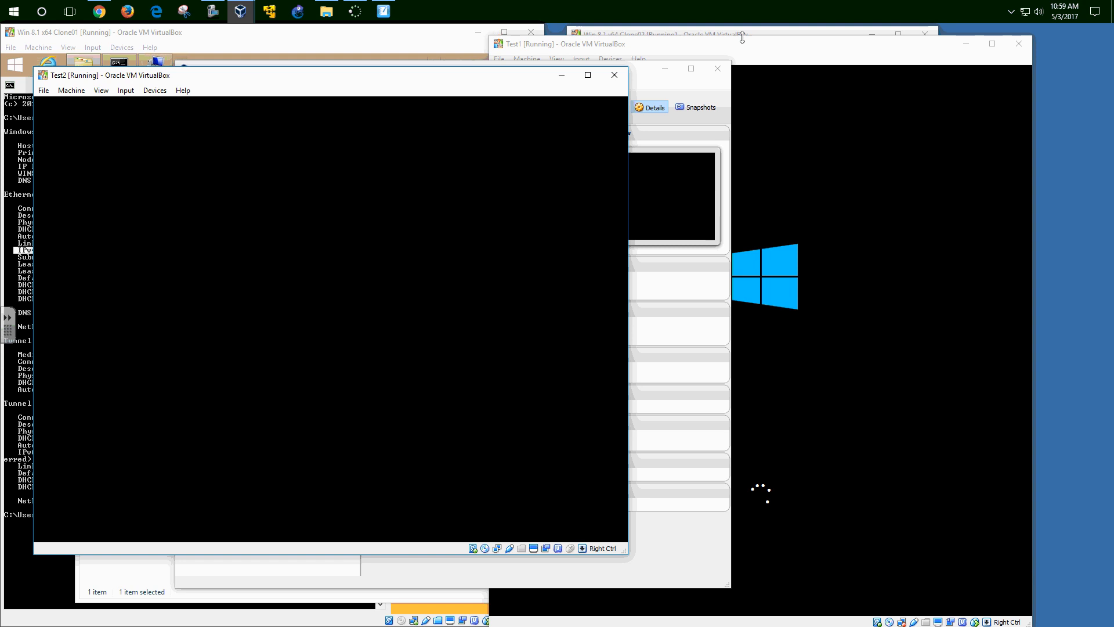
pyautogui.moveTo(772, 49); pyautogui.dragTo(843, 46)
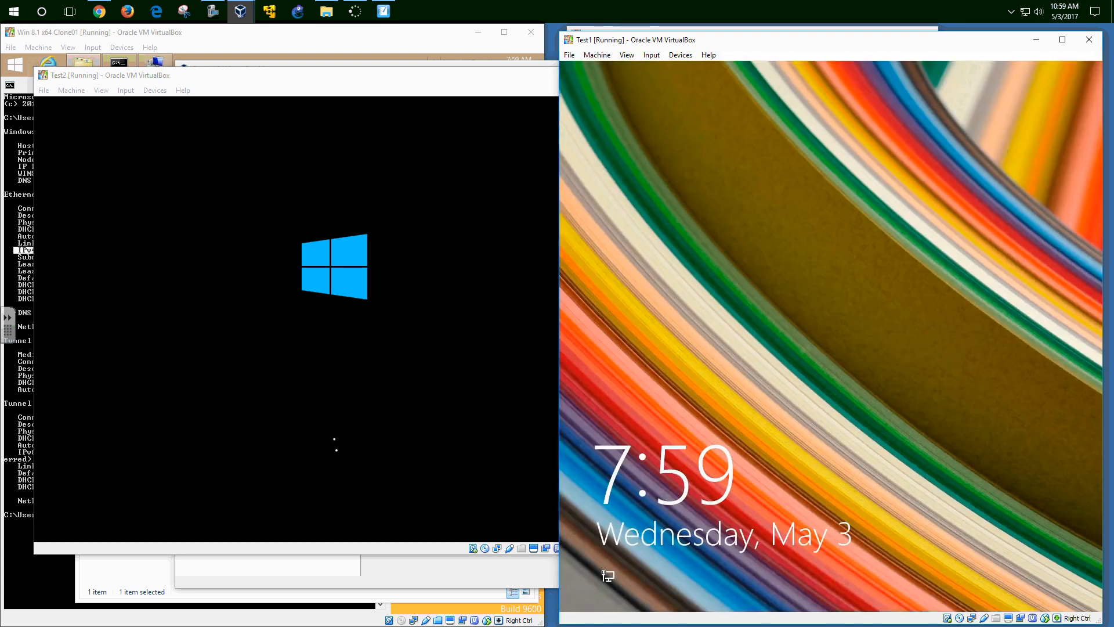
# - Sign in to Test1 with its password, then search its Start screen for cmd
pyautogui.click(739, 343)
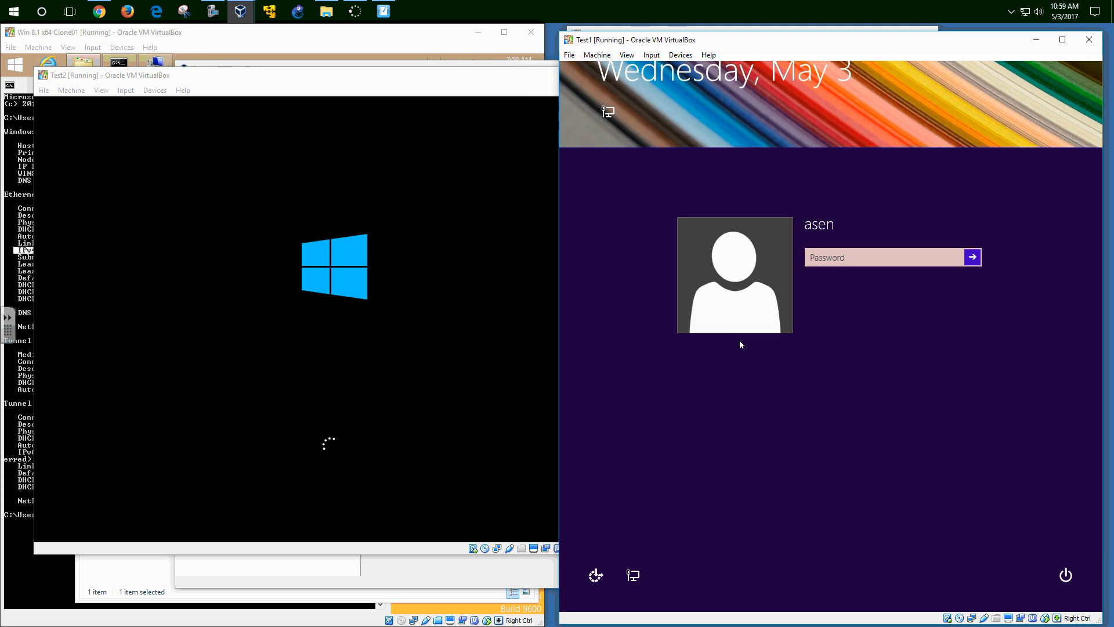
pyautogui.write('123456')
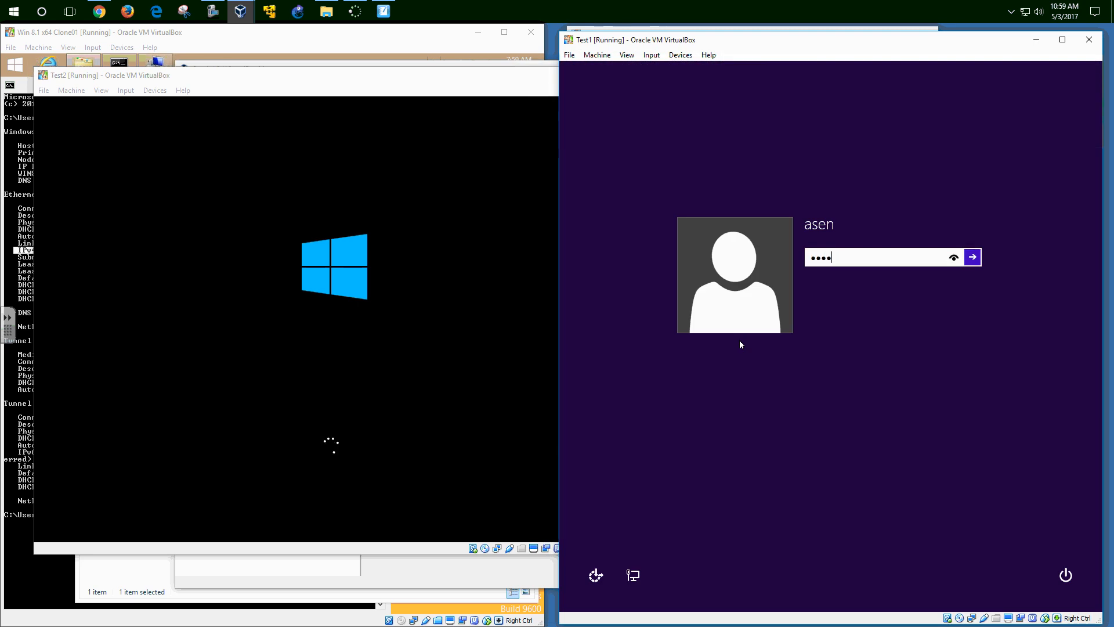
pyautogui.press('Return')
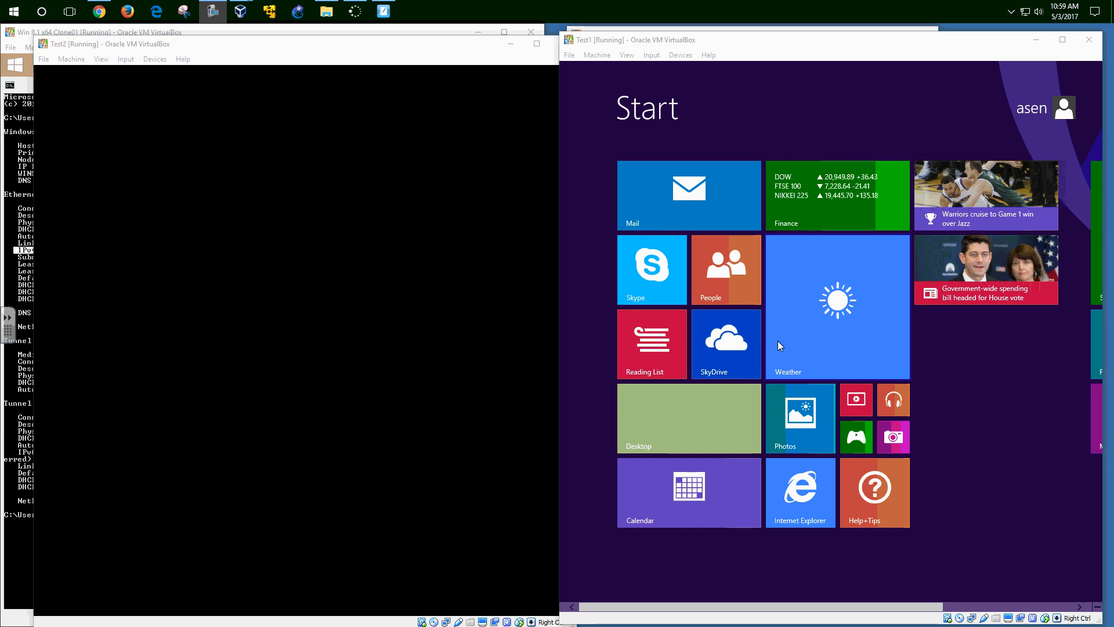
pyautogui.click(796, 120)
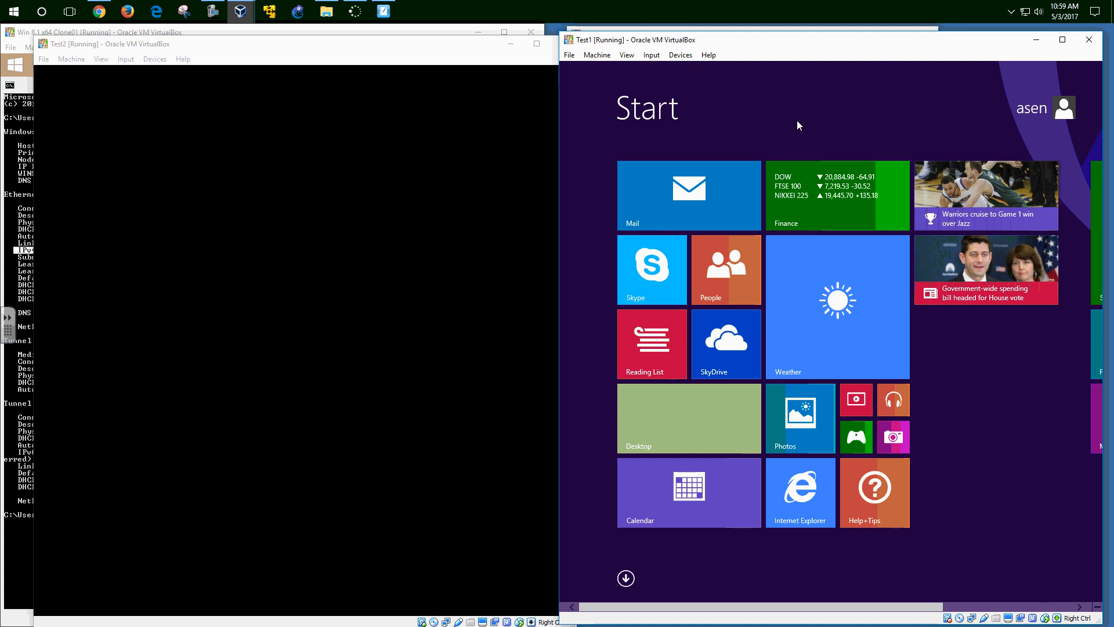
pyautogui.write('cmd')
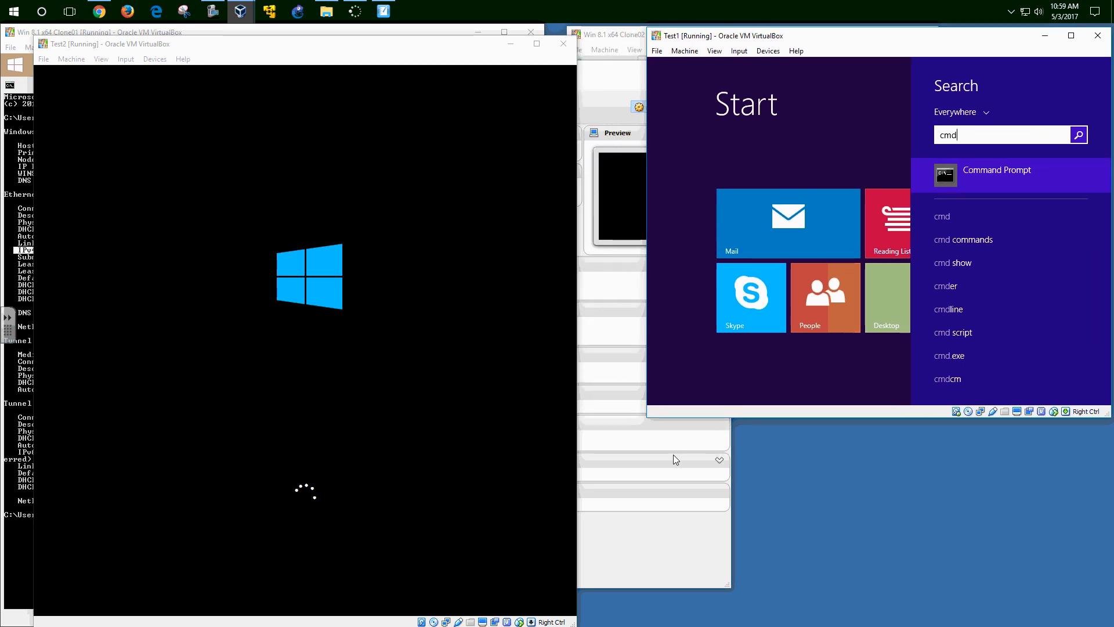
# - Enlarge the Test1 window and open a maximized Command Prompt
pyautogui.moveTo(648, 428); pyautogui.dragTo(577, 621)
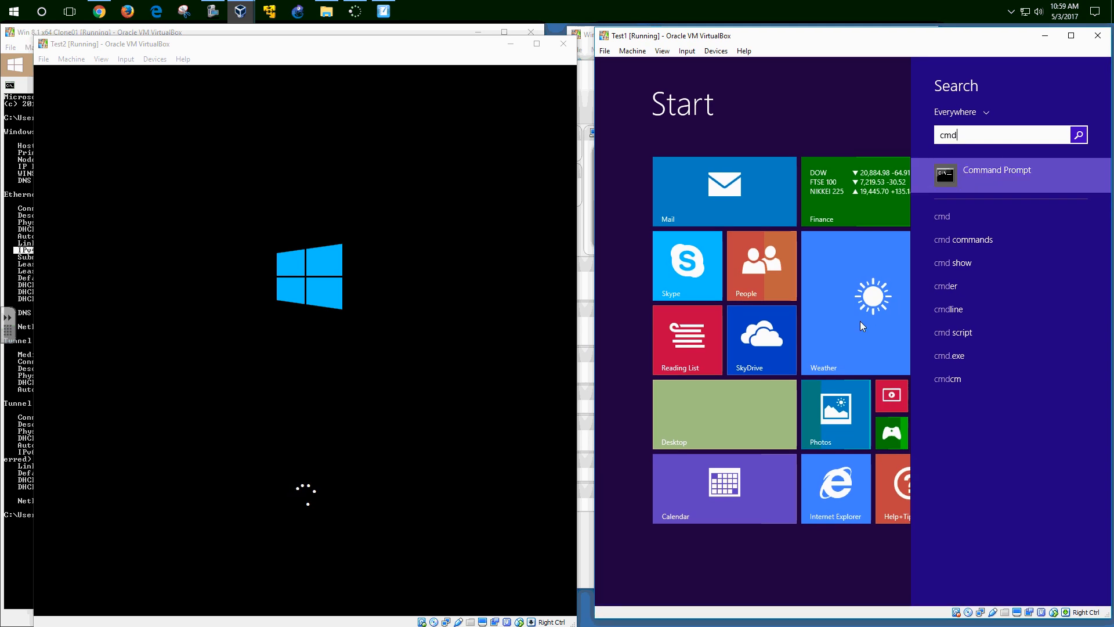
pyautogui.press('Return')
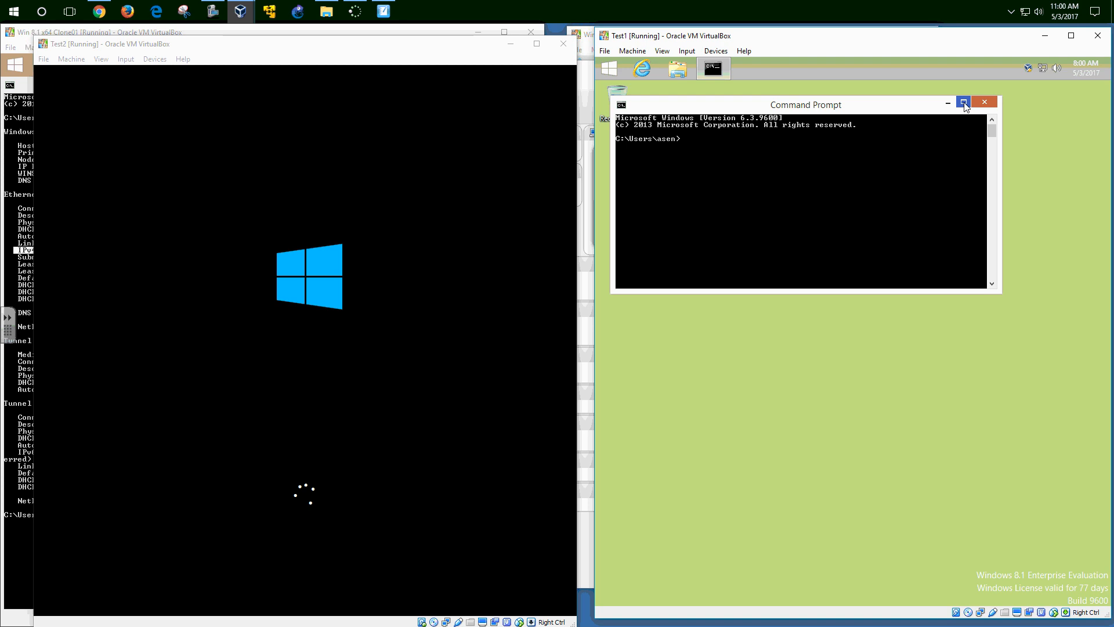
pyautogui.click(963, 103)
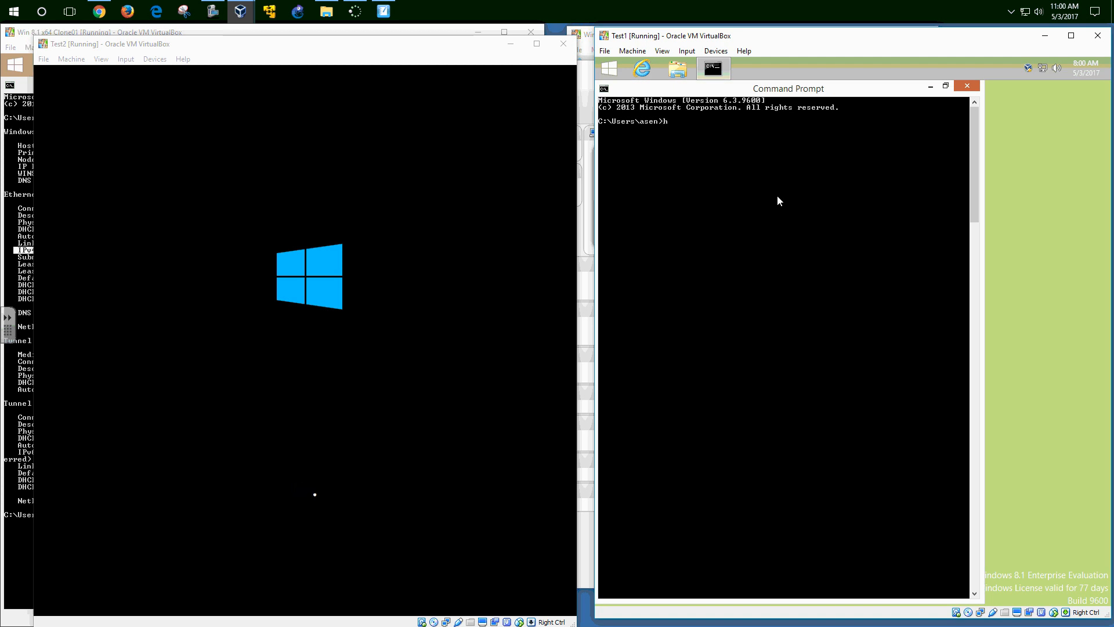
# - Run hostname and ipconfig /all in Test1, showing PC-002-021 and IPv4 10.0.2.21
pyautogui.write('hostname')
pyautogui.press('Return')
pyautogui.write('ipconfig /all')
pyautogui.press('Return')
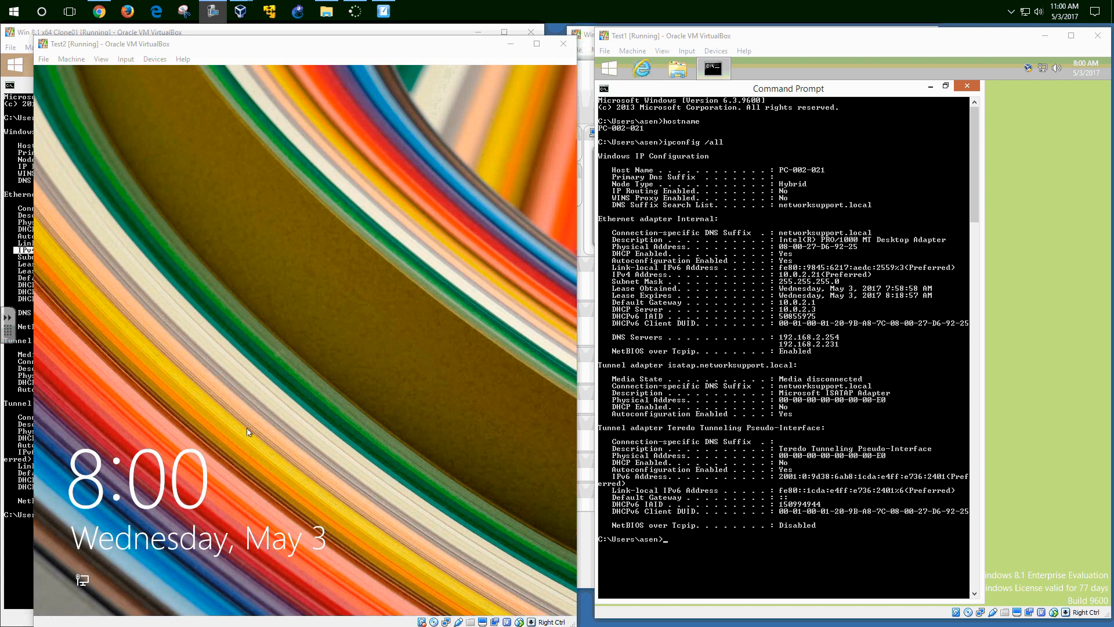
# - Sign in to Test2 from its lock screen with the account password
pyautogui.click(247, 429)
pyautogui.write('•••')
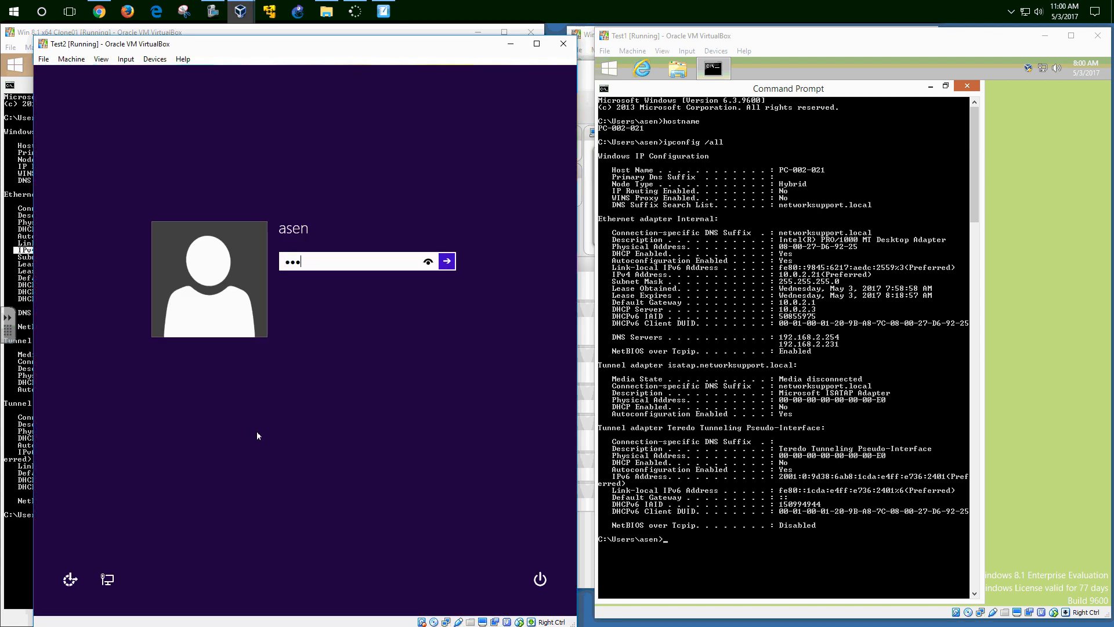
pyautogui.press('Return')
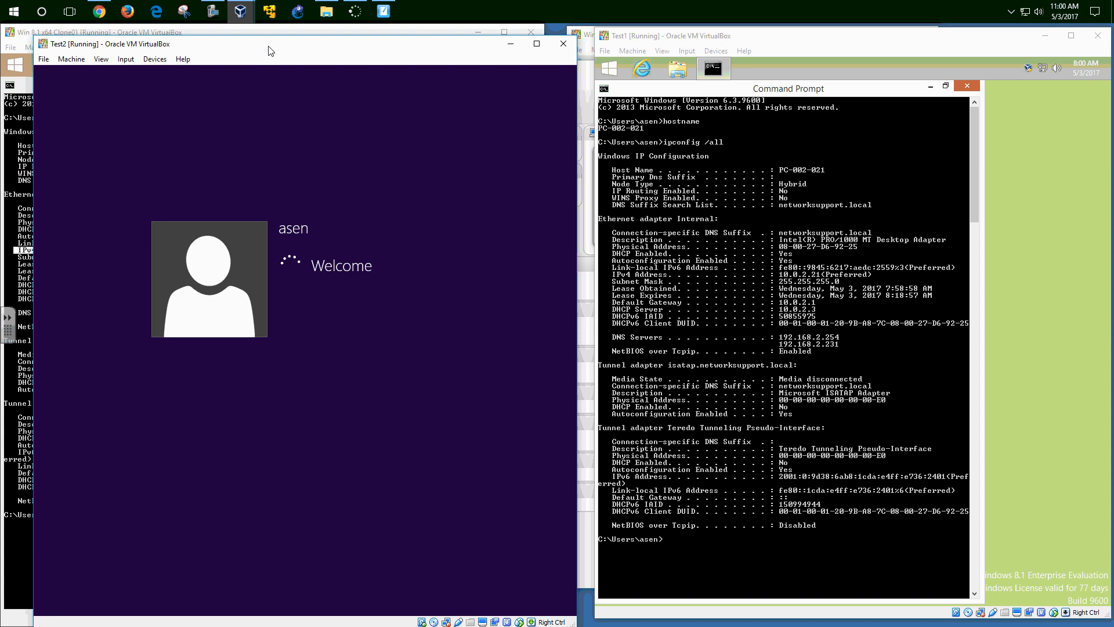
# - Open Command Prompt in Test2 from a Start screen search
pyautogui.moveTo(267, 47); pyautogui.dragTo(254, 46)
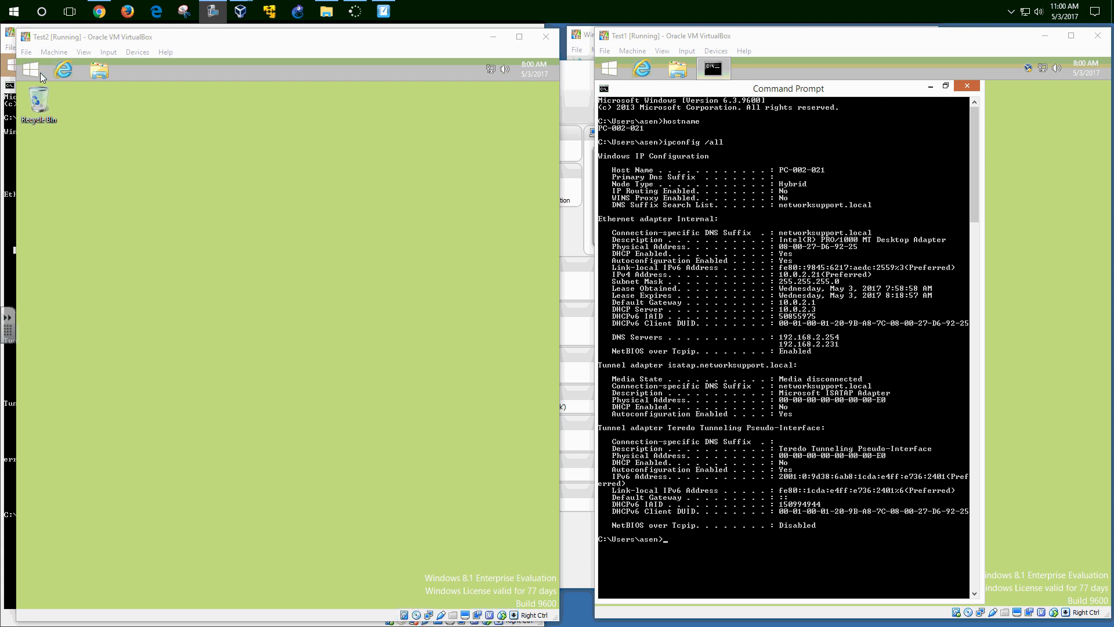
pyautogui.click(41, 72)
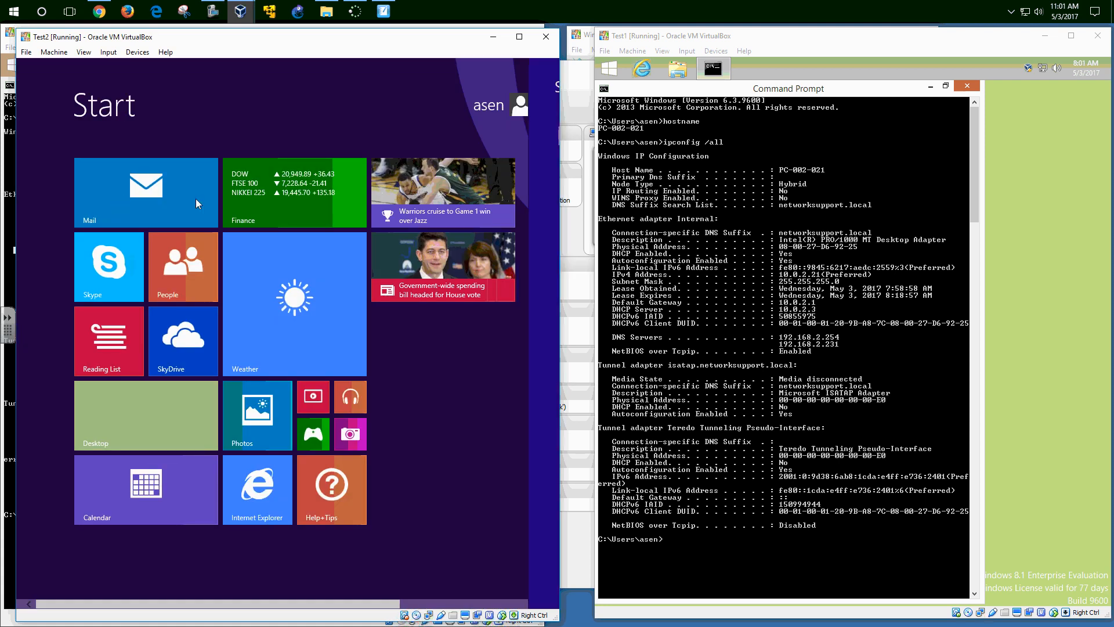
pyautogui.write('c')
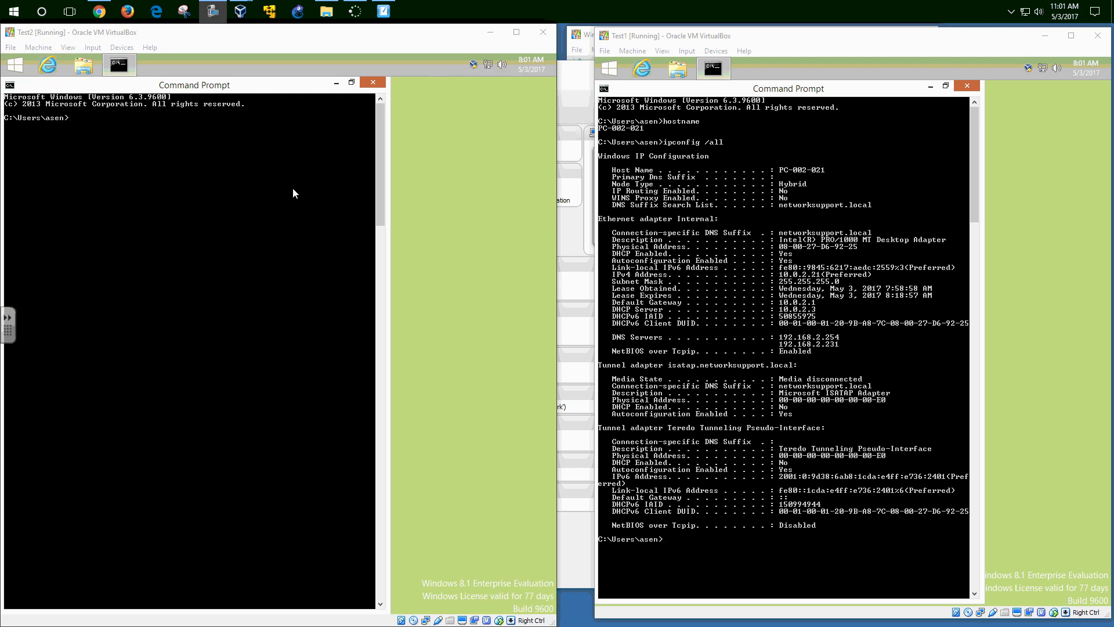
pyautogui.click(219, 197)
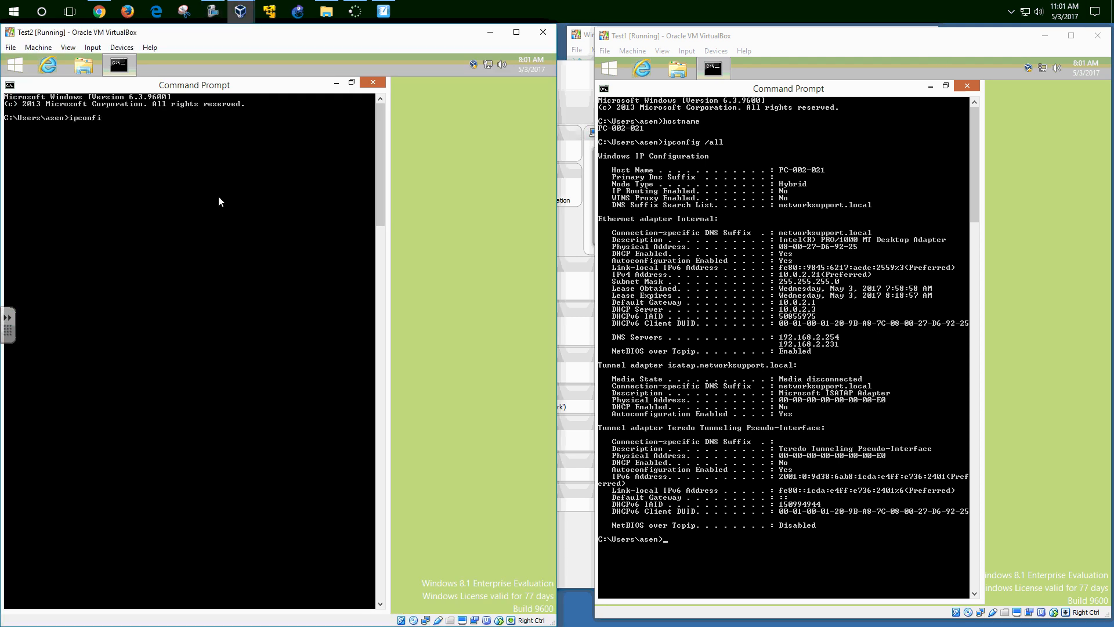
# - Run ipconfig /all in Test2 and highlight its Host Name line, PC-002-022
pyautogui.write('ipconfig /all')
pyautogui.press('Return')
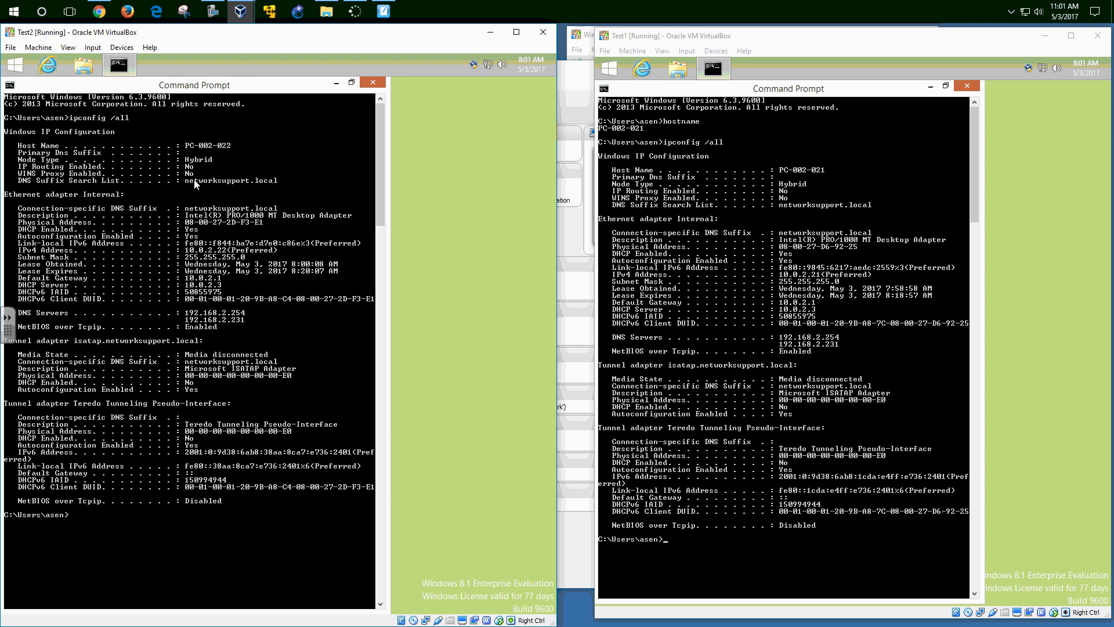
pyautogui.rightClick(245, 156)
pyautogui.click(266, 164)
pyautogui.moveTo(13, 145); pyautogui.dragTo(230, 148)
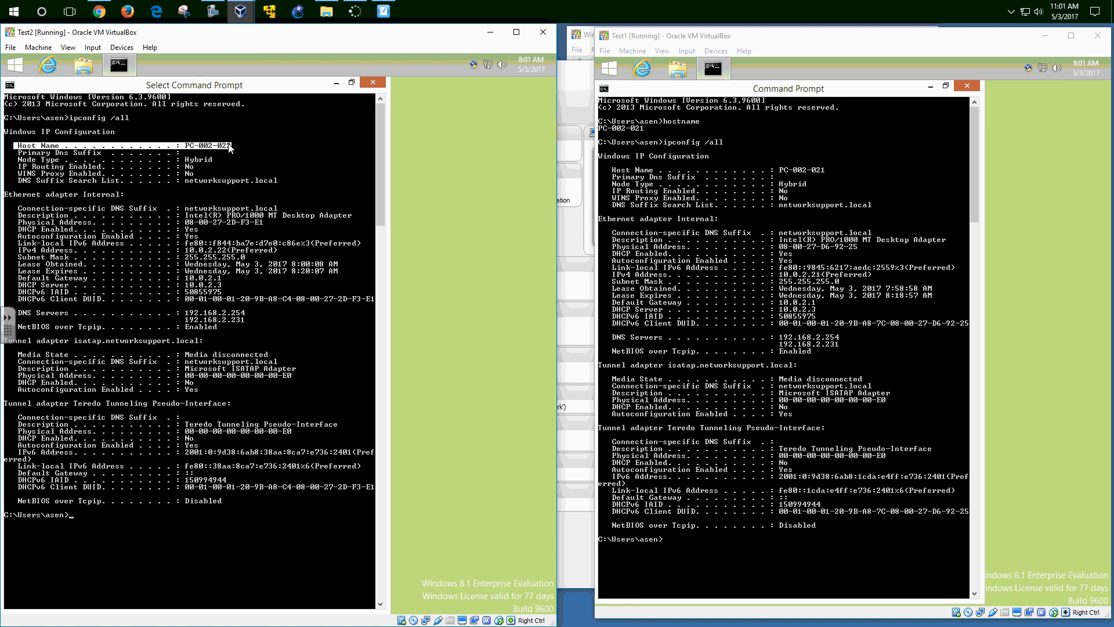
# - Highlight Test1's Host Name line, PC-002-021, in its console
pyautogui.click(619, 170)
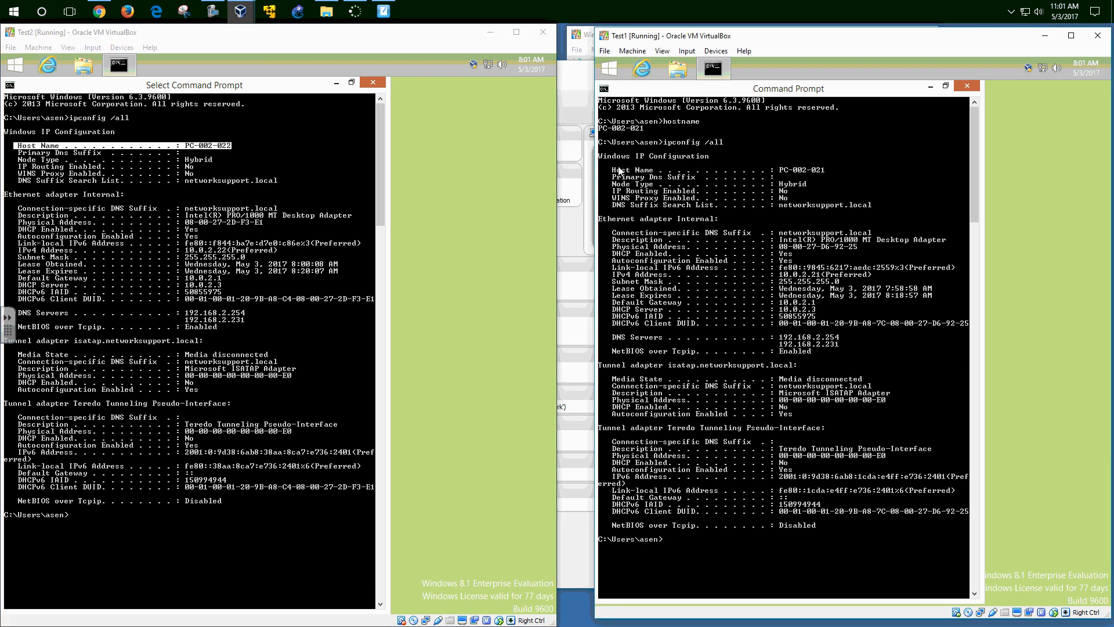
pyautogui.rightClick(753, 141)
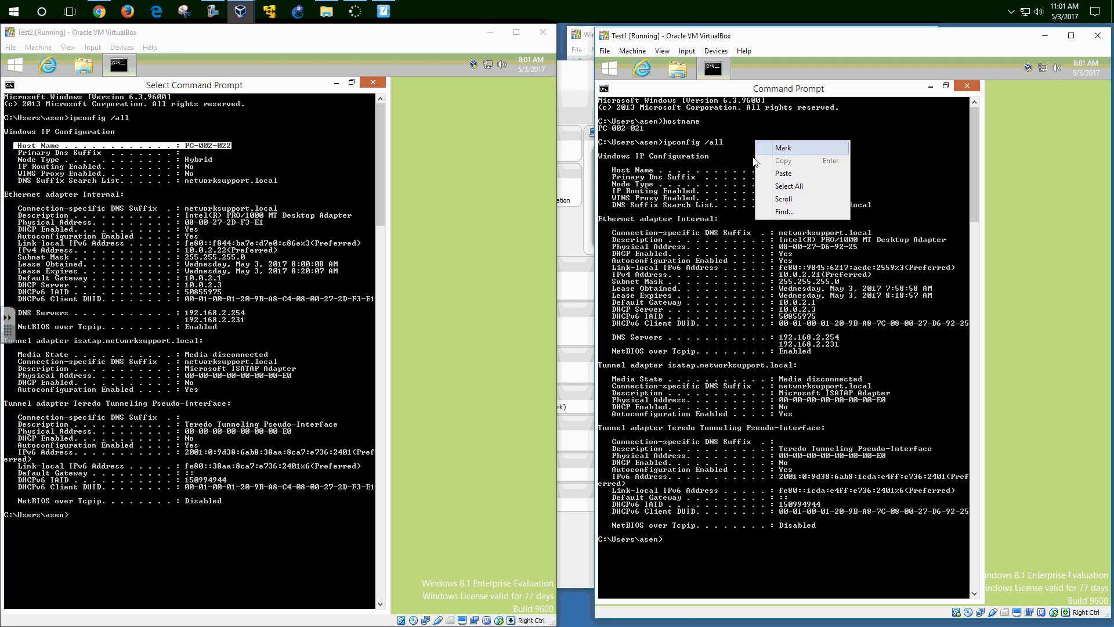
pyautogui.click(761, 148)
pyautogui.moveTo(612, 173); pyautogui.dragTo(823, 173)
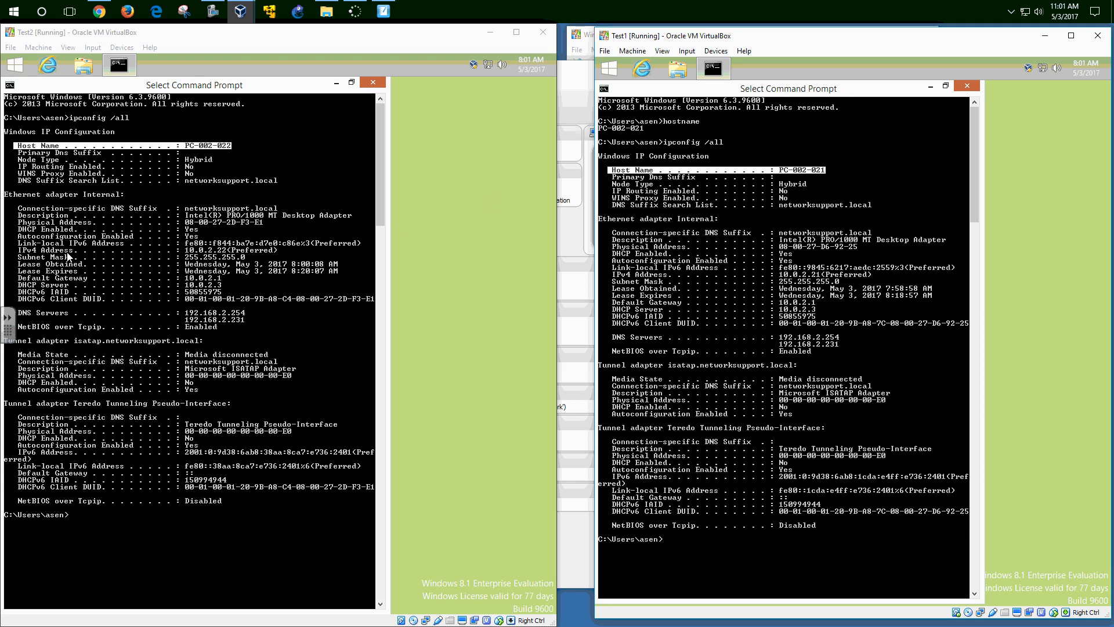
# - Highlight both VMs' IPv4 (10.0.2.22, 10.0.2.21) and Physical Address lines, then begin a ping in Test1
pyautogui.moveTo(21, 251); pyautogui.dragTo(223, 244)
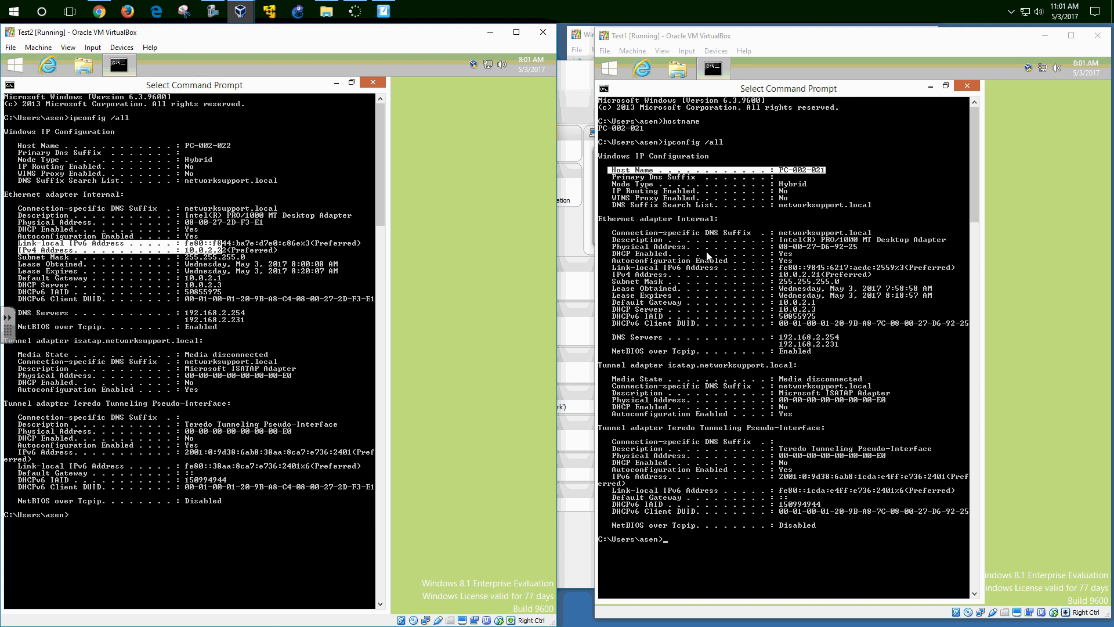
pyautogui.click(615, 261)
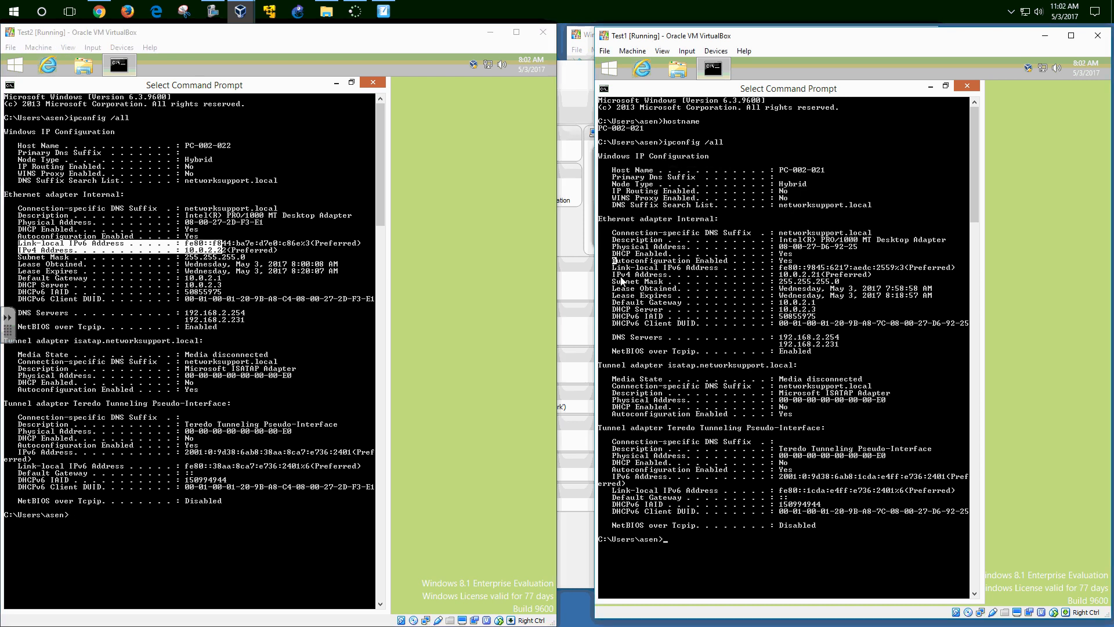
pyautogui.moveTo(613, 276); pyautogui.dragTo(870, 281)
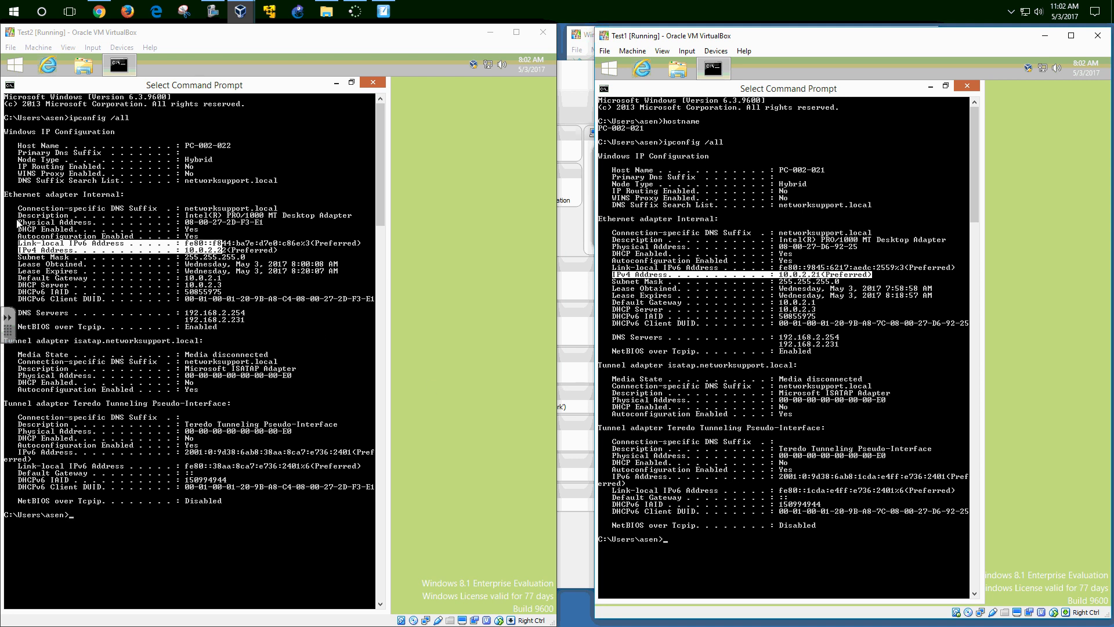
pyautogui.moveTo(14, 222); pyautogui.dragTo(270, 224)
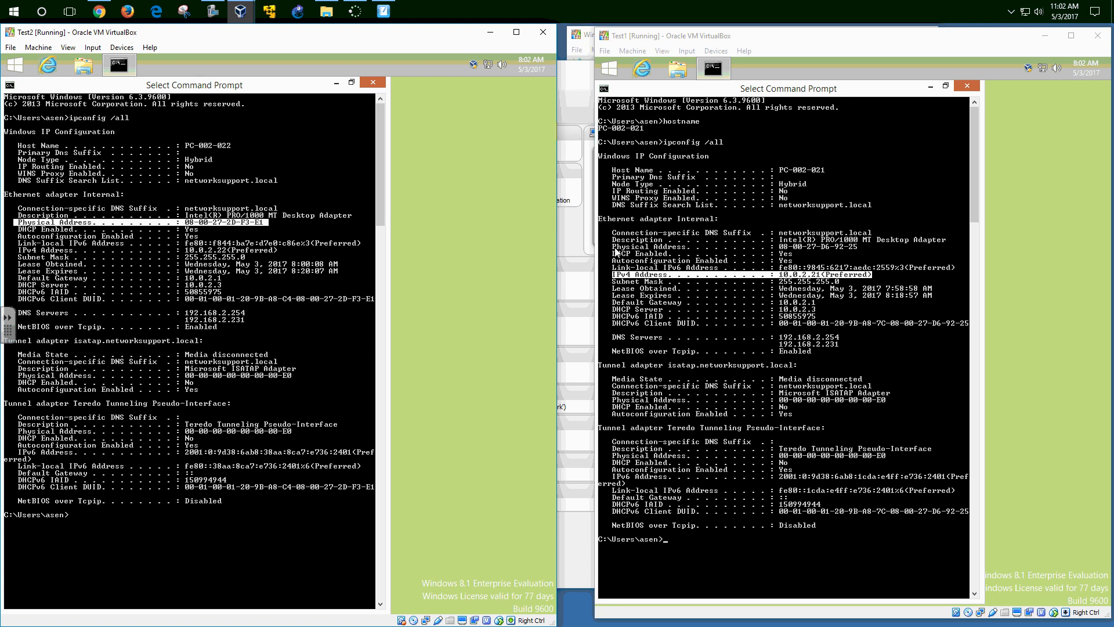
pyautogui.moveTo(613, 247); pyautogui.dragTo(859, 251)
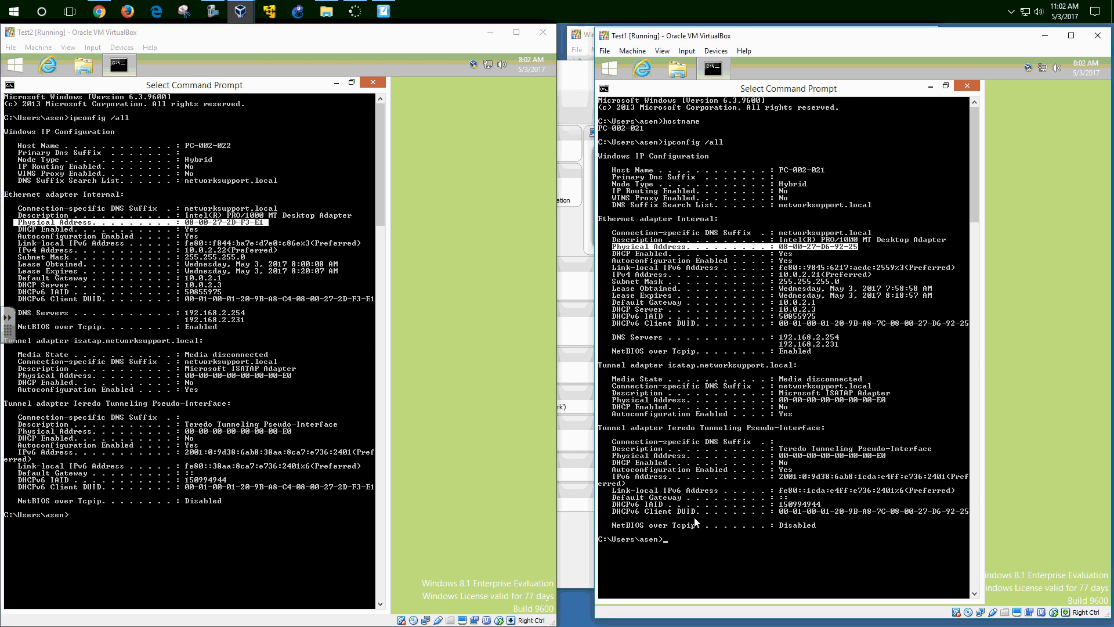
pyautogui.click(675, 548)
pyautogui.write('ping 10.0.2.')
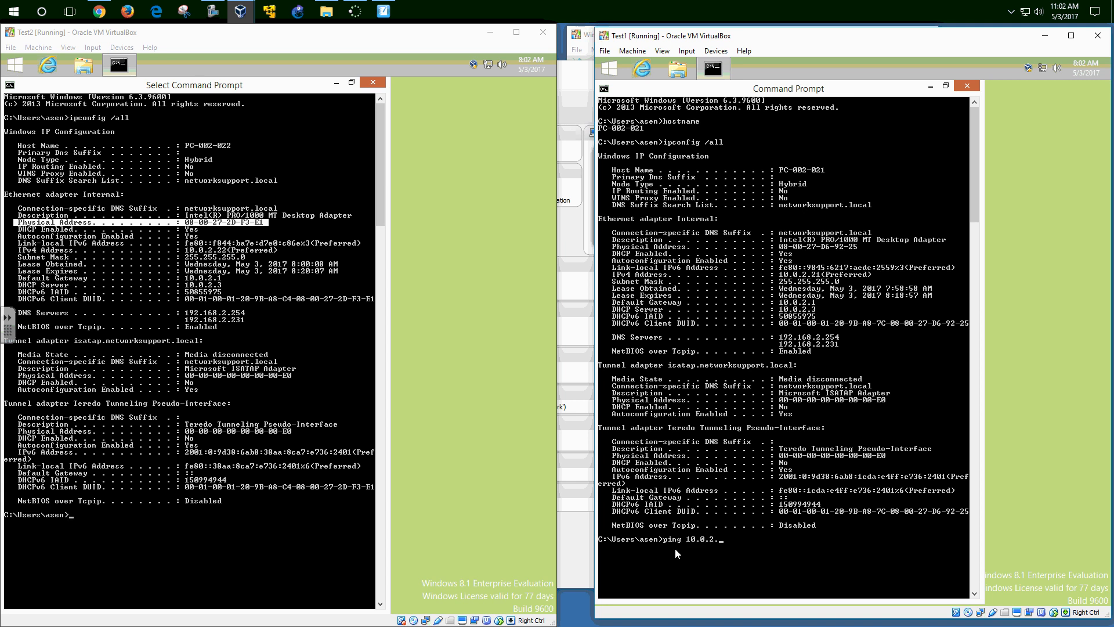
# - Ping 10.0.2.22 from Test1 and 10.0.2.21 from Test2, then ping google.ca from Test2
pyautogui.write('22')
pyautogui.press('Return')
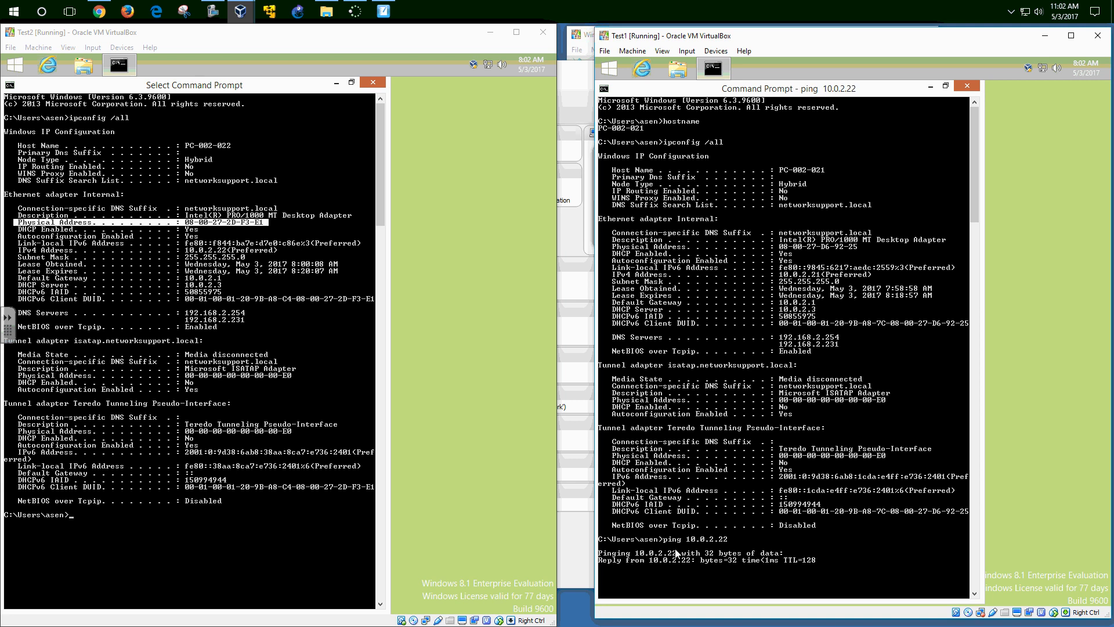
pyautogui.click(114, 566)
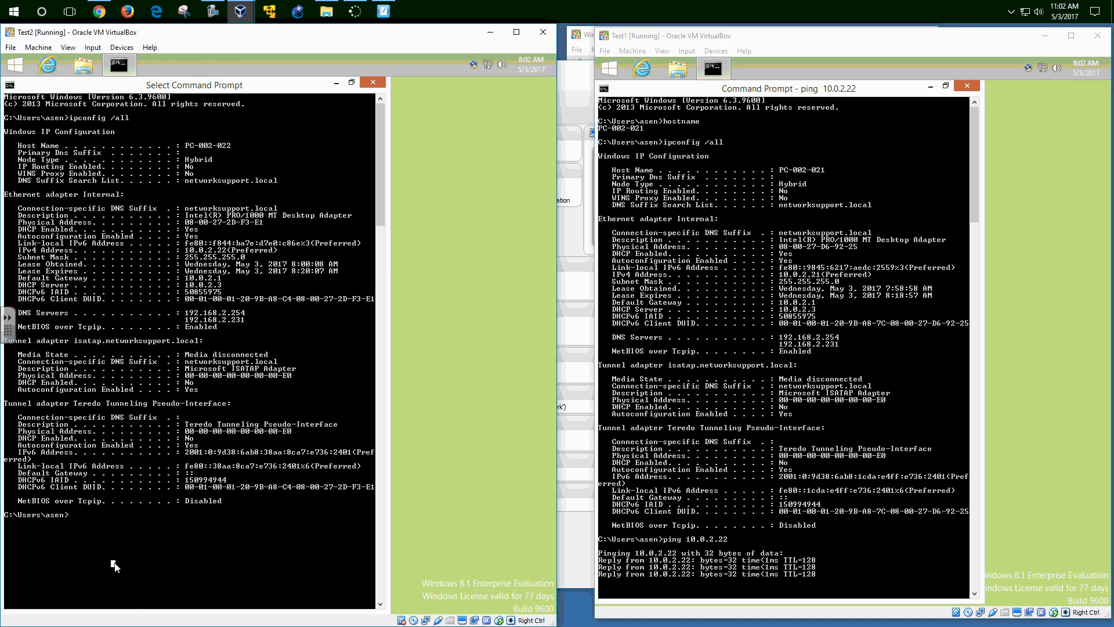
pyautogui.write('ping')
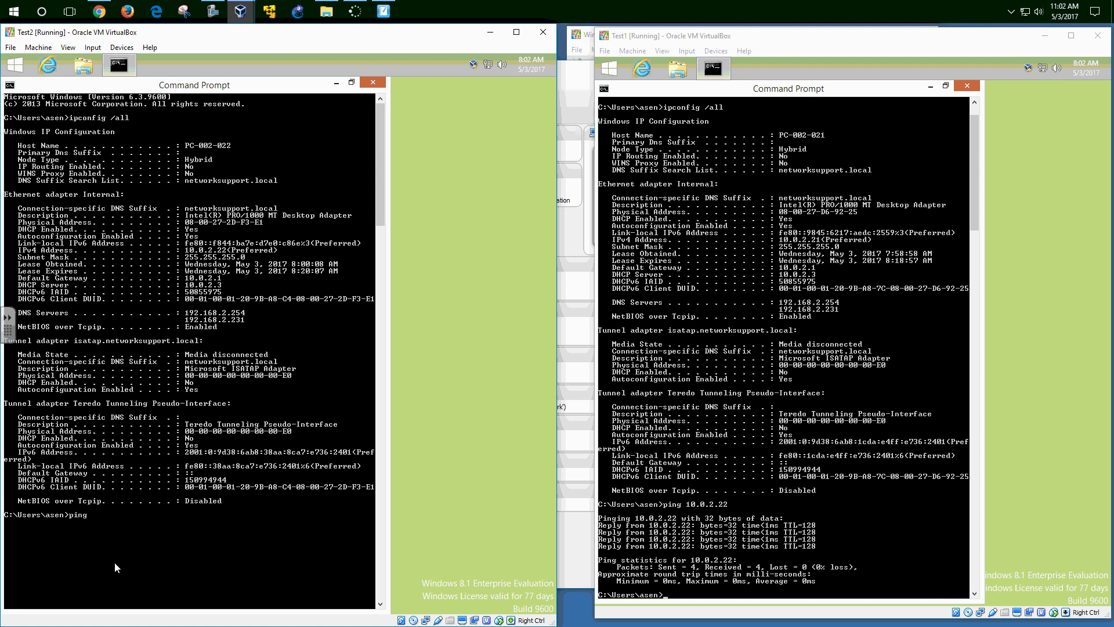
pyautogui.write(' 10.0.2.21')
pyautogui.press('Return')
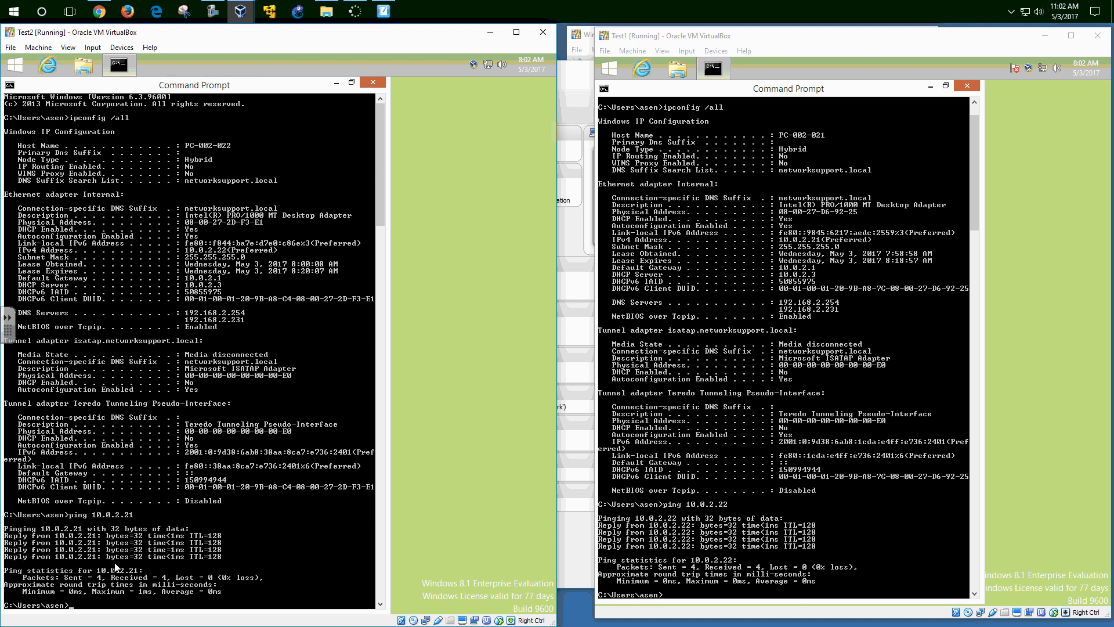
pyautogui.write('ping google.ca')
pyautogui.press('Return')
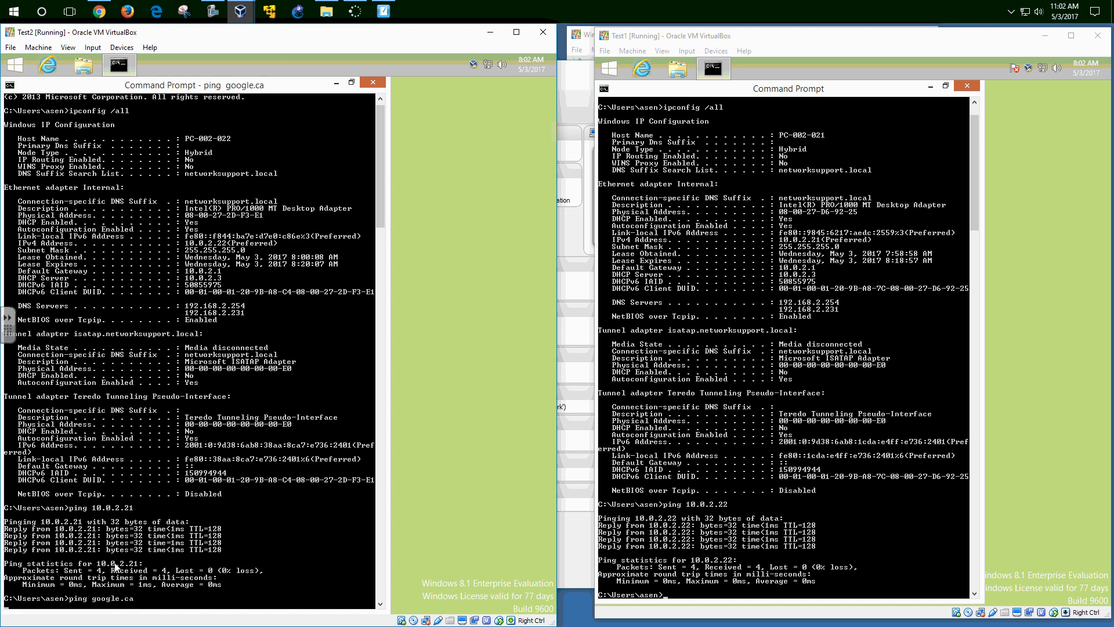